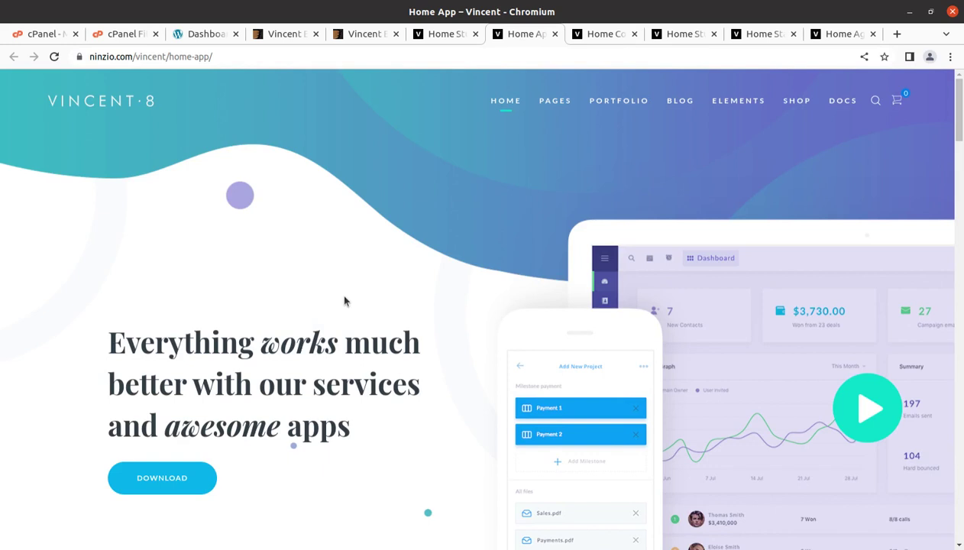
Review the Vincent theme's Home Studio demo page and the opening of its Home App demo.
{"action": "left_click", "coordinate": [454, 40]}
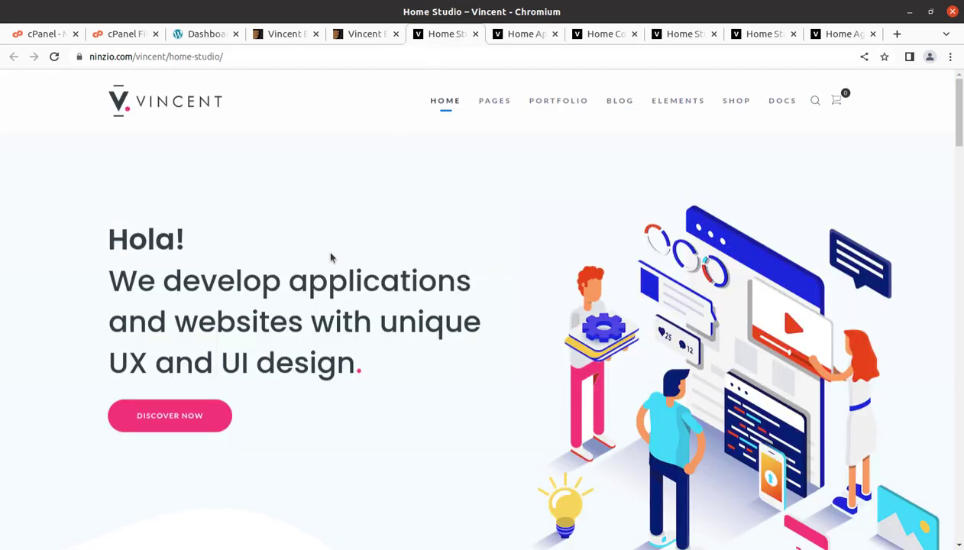
{"action": "scroll", "coordinate": [394, 289], "scroll_direction": "down", "scroll_amount": 6}
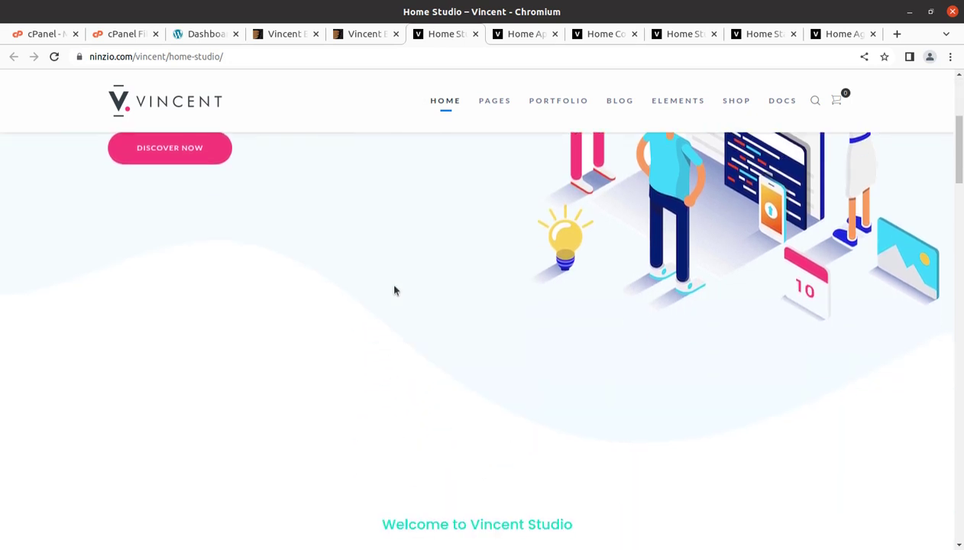
{"action": "scroll", "coordinate": [394, 288], "scroll_direction": "down", "scroll_amount": 2}
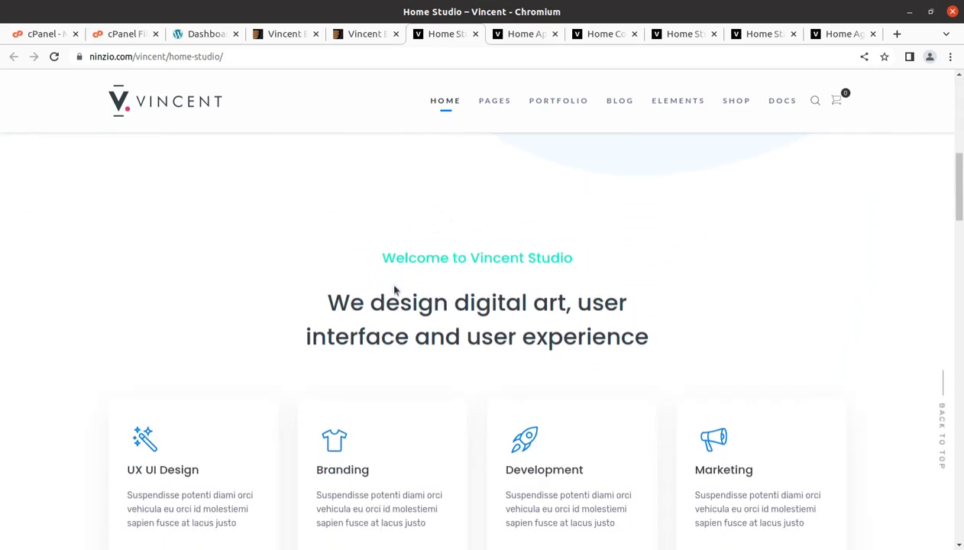
{"action": "left_click", "coordinate": [518, 35]}
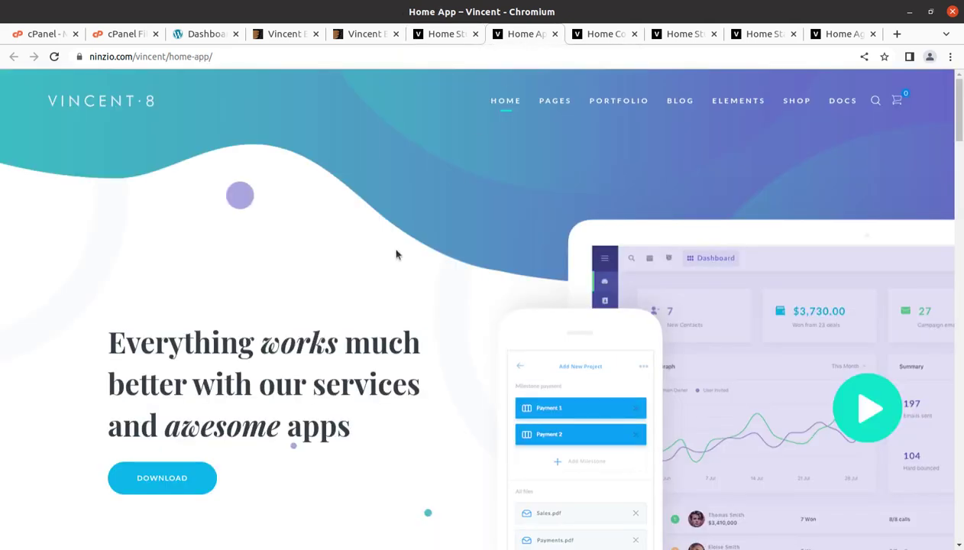
{"action": "scroll", "coordinate": [402, 263], "scroll_direction": "down", "scroll_amount": 8}
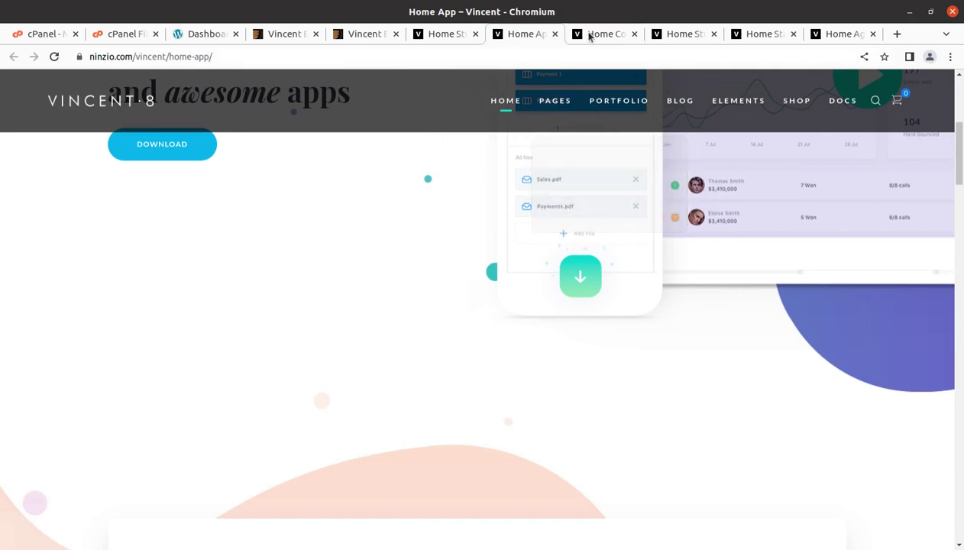
Look through the Home Corporate demo page and the second open copy of the Home Studio demo.
{"action": "left_click", "coordinate": [591, 35]}
{"action": "scroll", "coordinate": [510, 329], "scroll_direction": "down", "scroll_amount": 10}
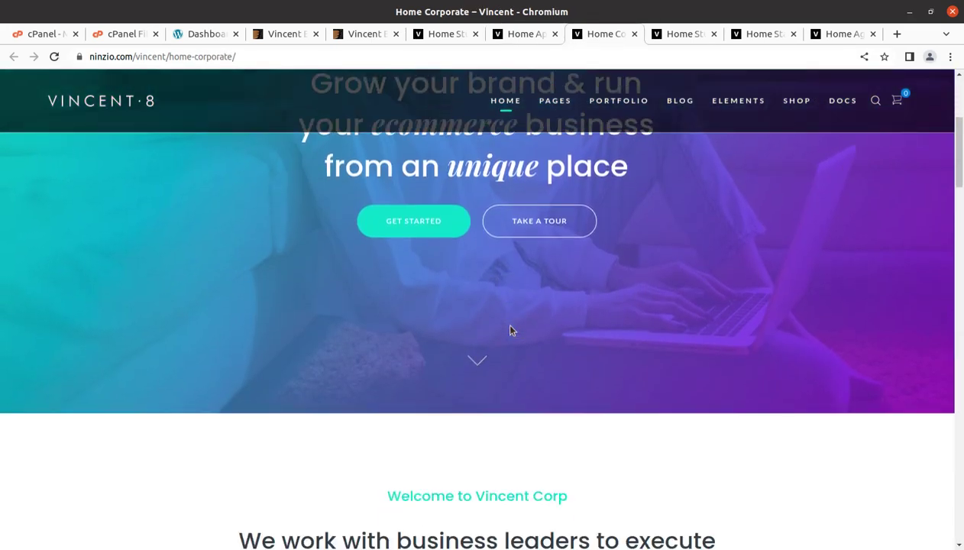
{"action": "scroll", "coordinate": [511, 329], "scroll_direction": "down", "scroll_amount": 5}
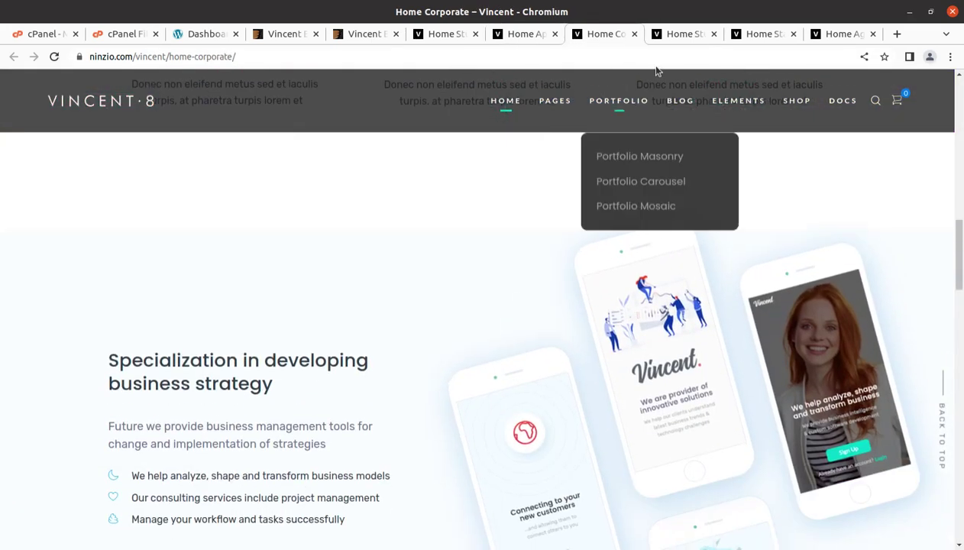
{"action": "left_click", "coordinate": [682, 35]}
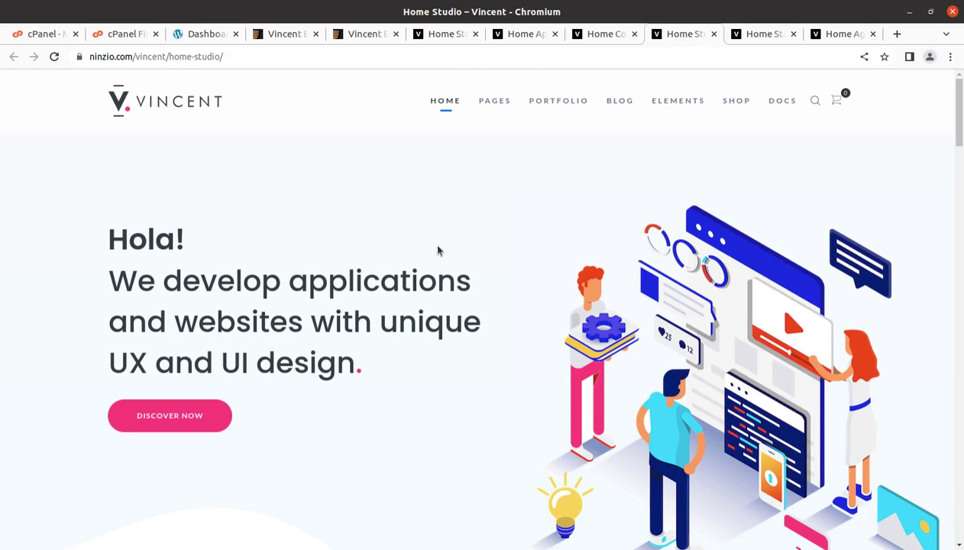
{"action": "scroll", "coordinate": [432, 243], "scroll_direction": "down", "scroll_amount": 8}
{"action": "scroll", "coordinate": [438, 250], "scroll_direction": "down", "scroll_amount": 8}
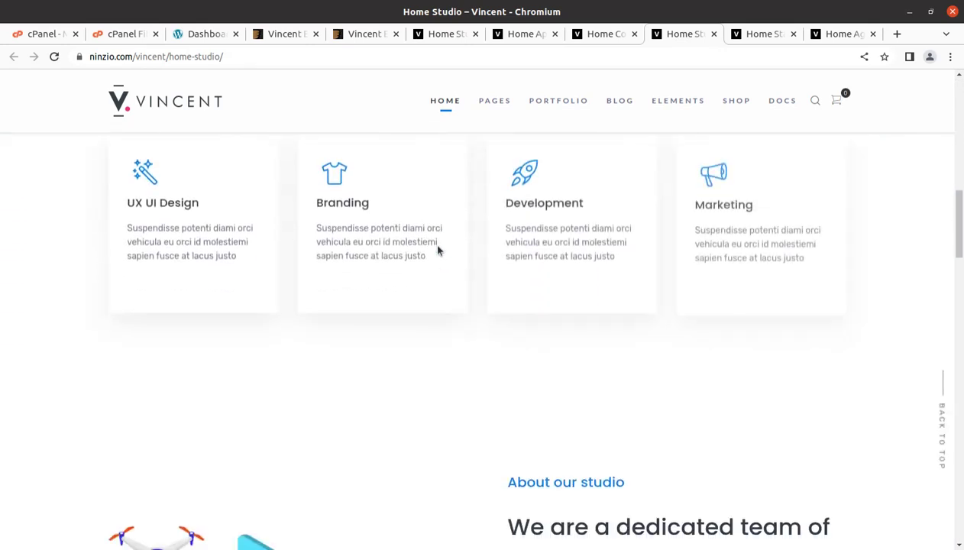
{"action": "scroll", "coordinate": [438, 250], "scroll_direction": "down", "scroll_amount": 2}
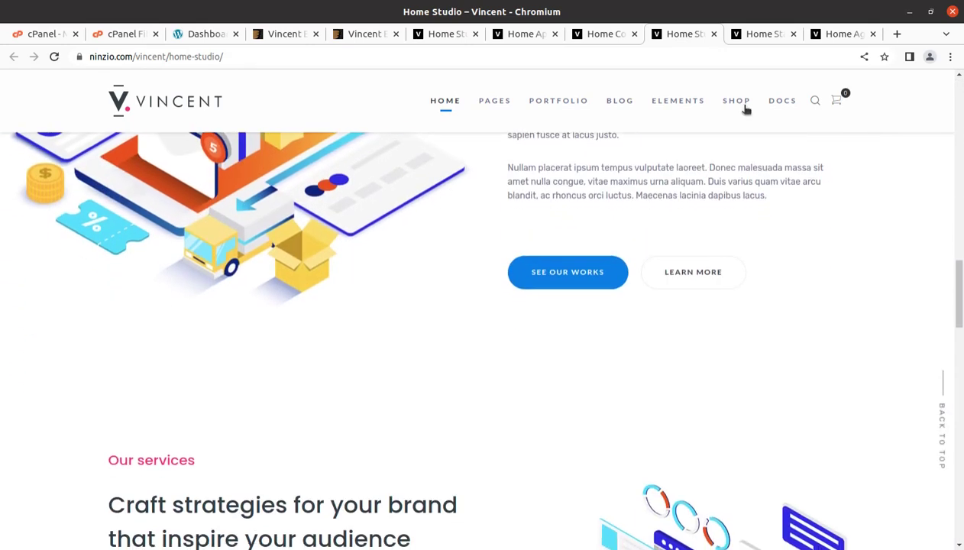
Look through the Home Startup demo page and the Home Agency demo with its project gallery.
{"action": "left_click", "coordinate": [764, 34]}
{"action": "mouse_move", "coordinate": [672, 100]}
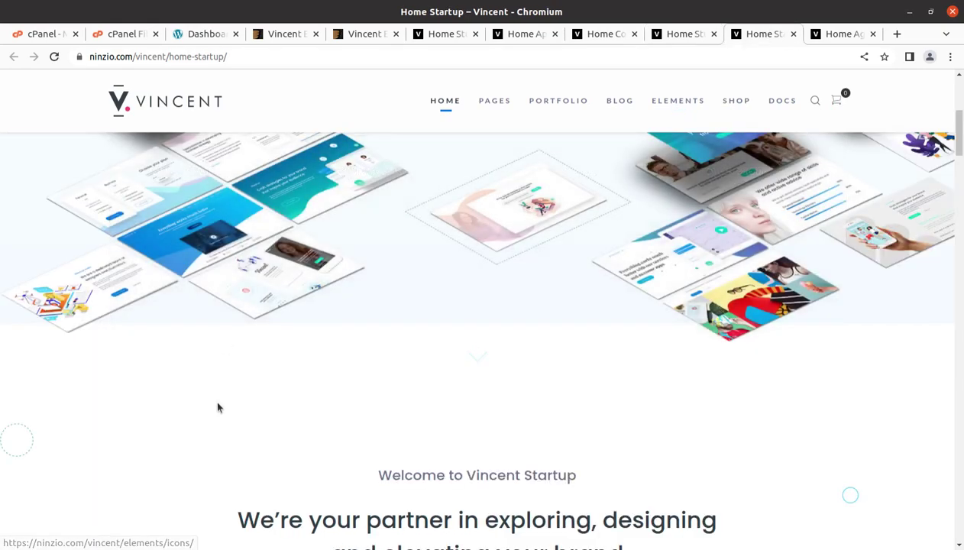
{"action": "scroll", "coordinate": [218, 408], "scroll_direction": "up", "scroll_amount": 5}
{"action": "scroll", "coordinate": [218, 411], "scroll_direction": "down", "scroll_amount": 3}
{"action": "scroll", "coordinate": [218, 413], "scroll_direction": "down", "scroll_amount": 5}
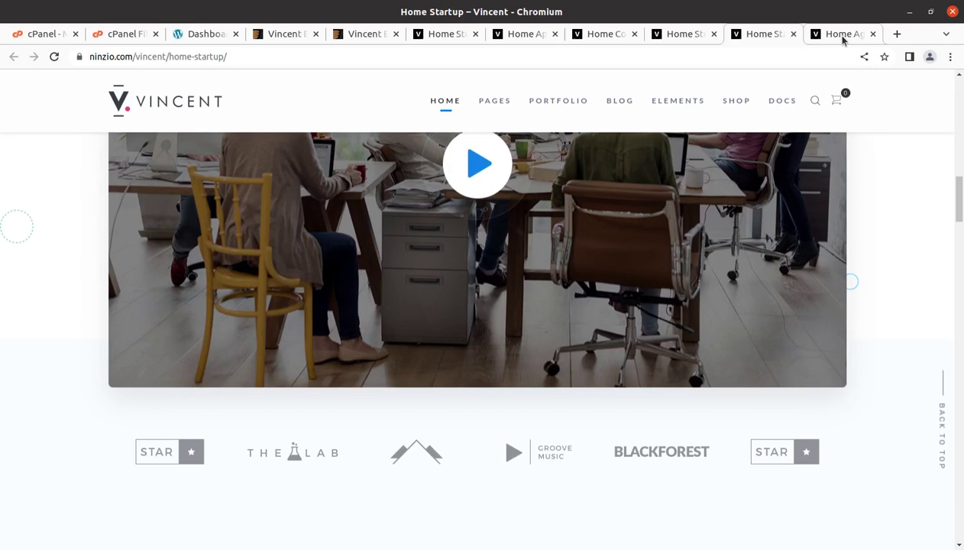
{"action": "left_click", "coordinate": [844, 33]}
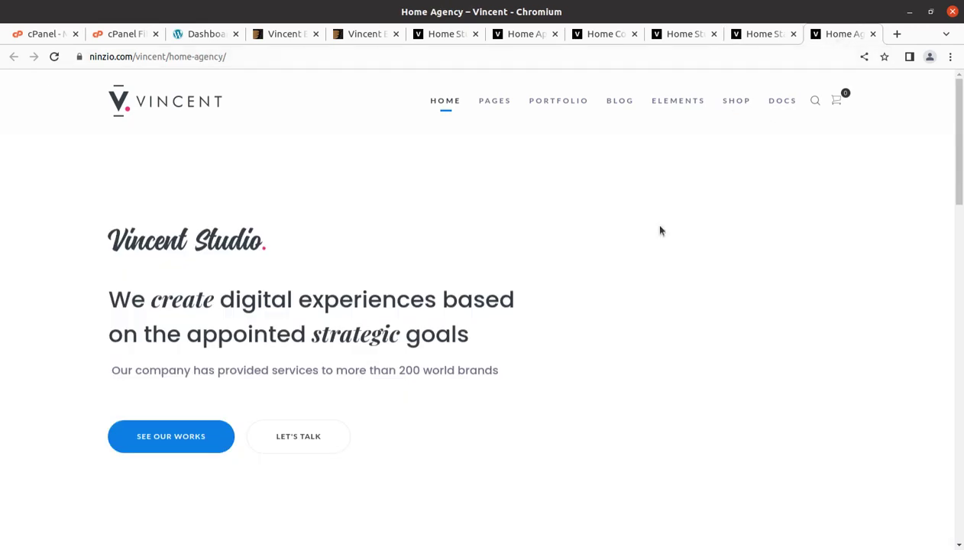
{"action": "scroll", "coordinate": [613, 302], "scroll_direction": "down", "scroll_amount": 8}
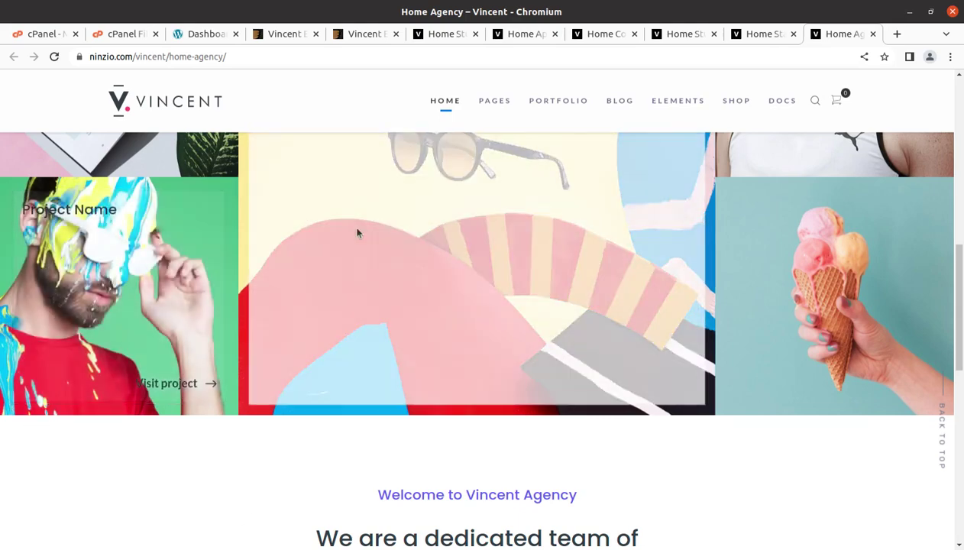
Open the Home Knowledge demo from the Vincent site and examine its hero illustration, trial form and guide sections.
{"action": "mouse_move", "coordinate": [442, 103]}
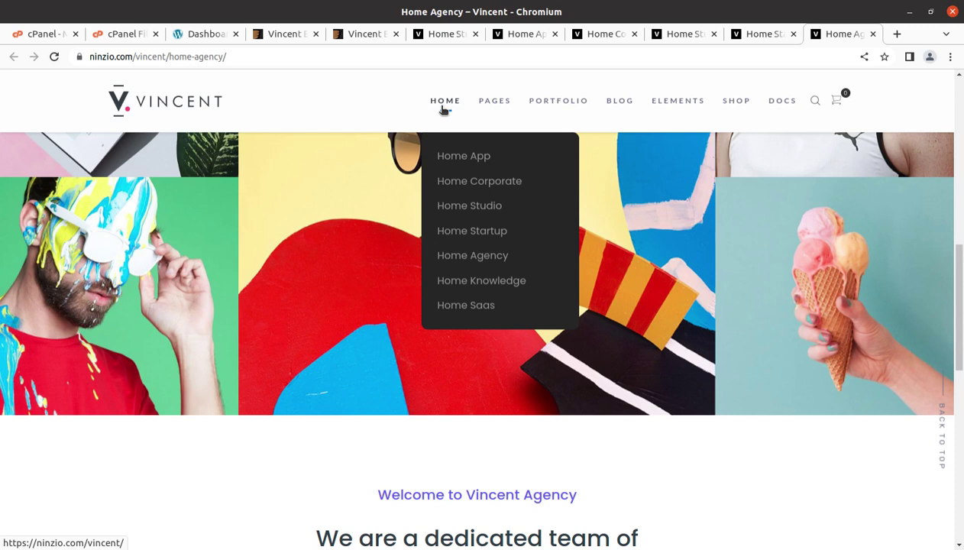
{"action": "left_click", "coordinate": [495, 283]}
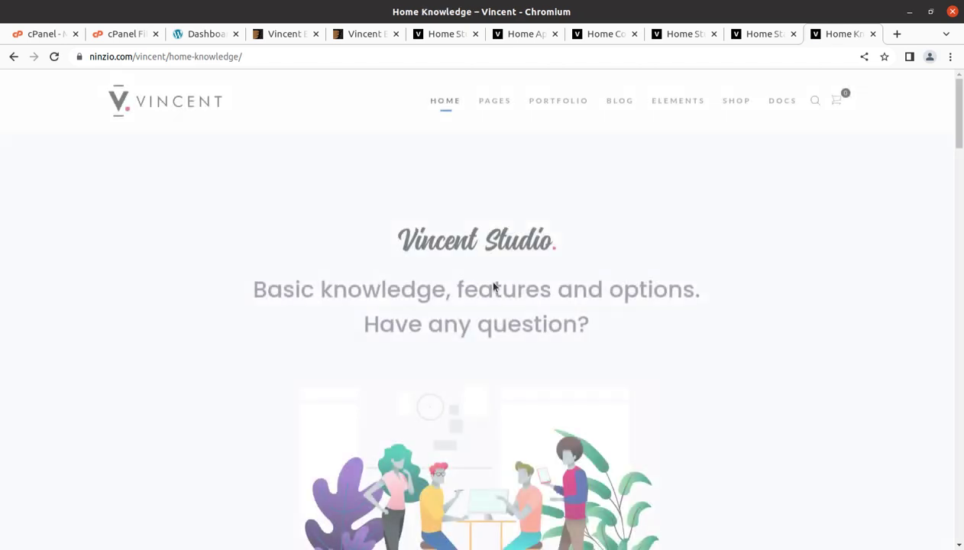
{"action": "scroll", "coordinate": [496, 285], "scroll_direction": "down", "scroll_amount": 8}
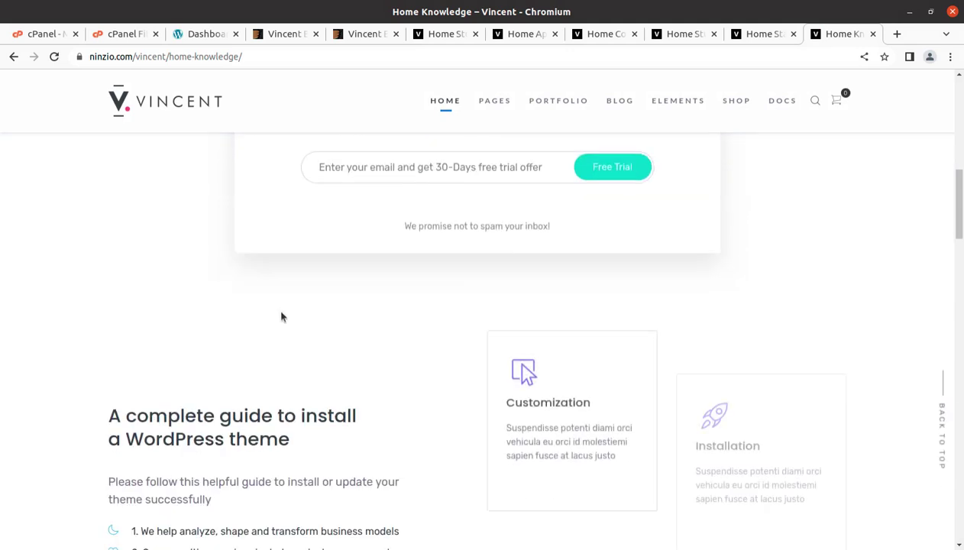
{"action": "scroll", "coordinate": [293, 321], "scroll_direction": "down", "scroll_amount": 6}
{"action": "scroll", "coordinate": [292, 320], "scroll_direction": "up", "scroll_amount": 2}
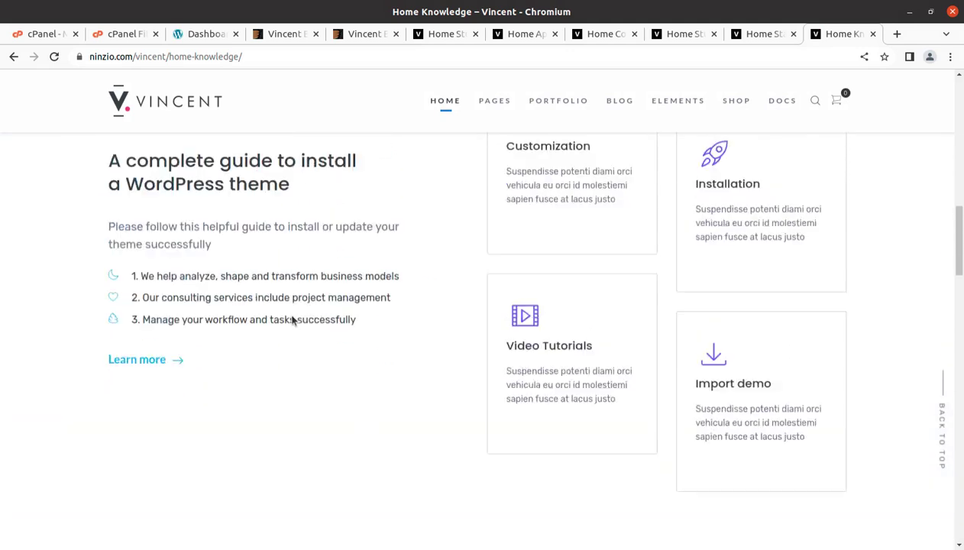
{"action": "scroll", "coordinate": [292, 320], "scroll_direction": "up", "scroll_amount": 11}
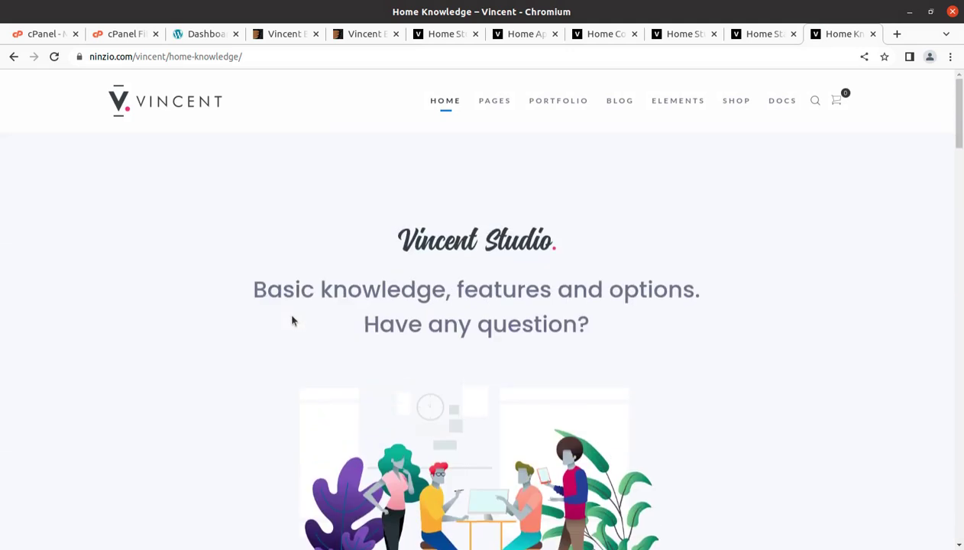
{"action": "scroll", "coordinate": [650, 322], "scroll_direction": "down", "scroll_amount": 10}
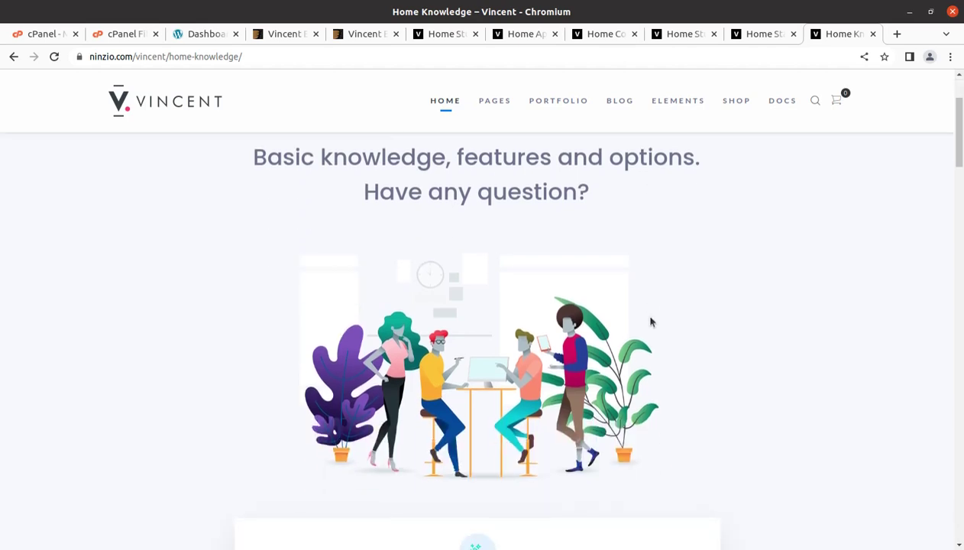
{"action": "scroll", "coordinate": [650, 321], "scroll_direction": "down", "scroll_amount": 7}
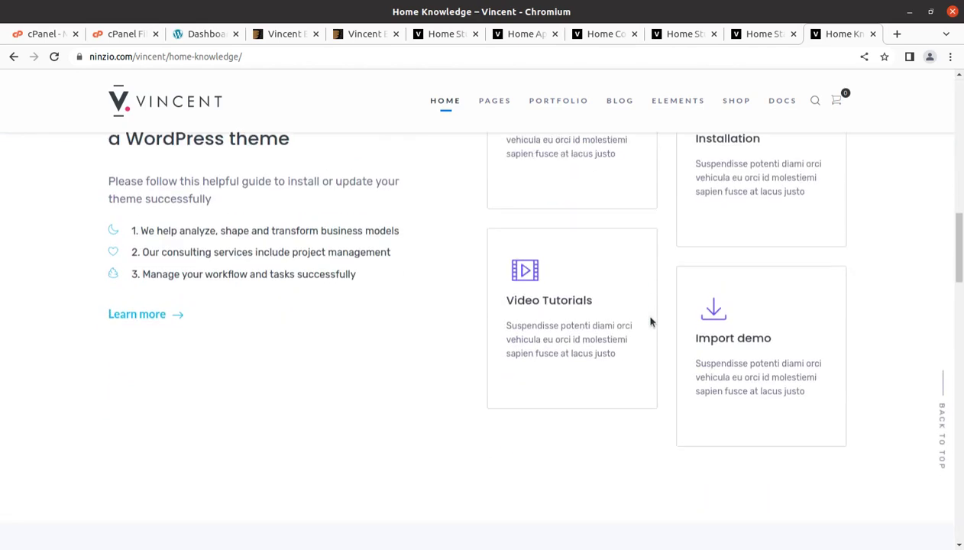
Switch to the Vincent Eight item page on ThemeForest and examine its title, preview image and pricing box.
{"action": "left_click", "coordinate": [277, 34]}
{"action": "scroll", "coordinate": [327, 337], "scroll_direction": "up", "scroll_amount": 4}
{"action": "scroll", "coordinate": [326, 336], "scroll_direction": "up", "scroll_amount": 1}
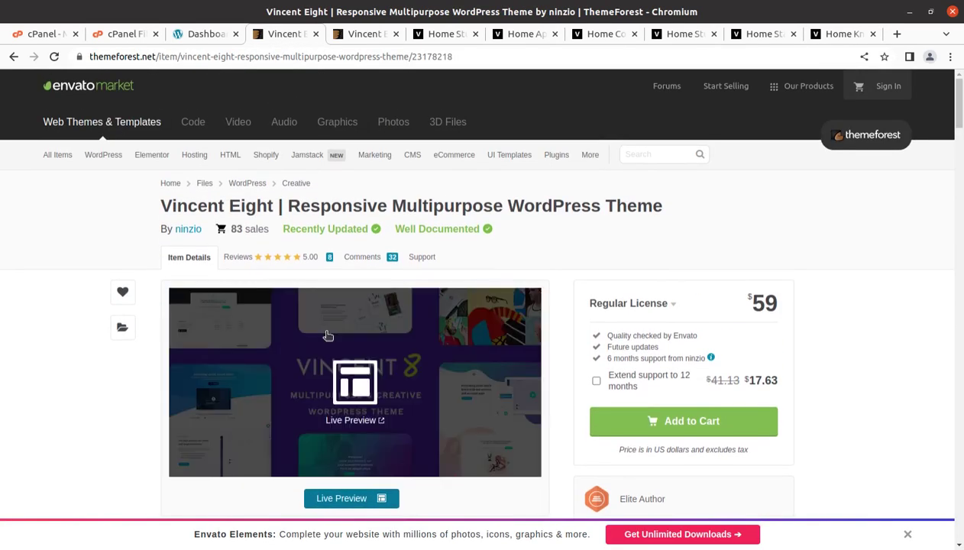
{"action": "left_click_drag", "start_coordinate": [158, 207], "coordinate": [682, 216]}
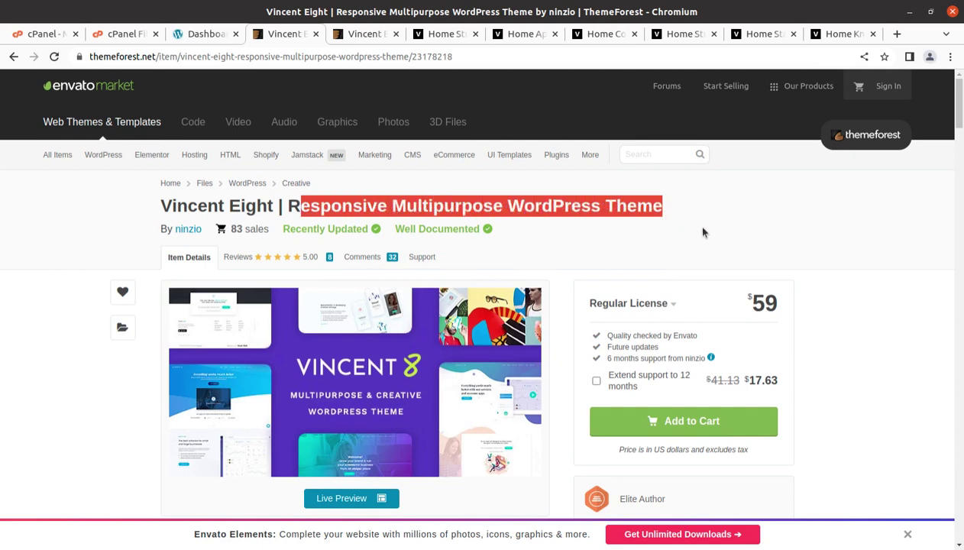
{"action": "scroll", "coordinate": [721, 347], "scroll_direction": "down", "scroll_amount": 2}
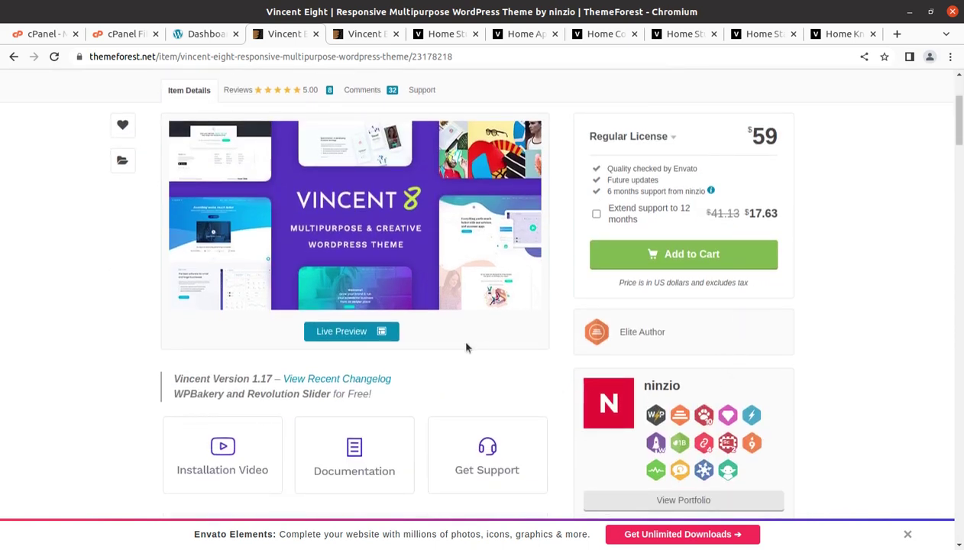
{"action": "scroll", "coordinate": [466, 348], "scroll_direction": "up", "scroll_amount": 2}
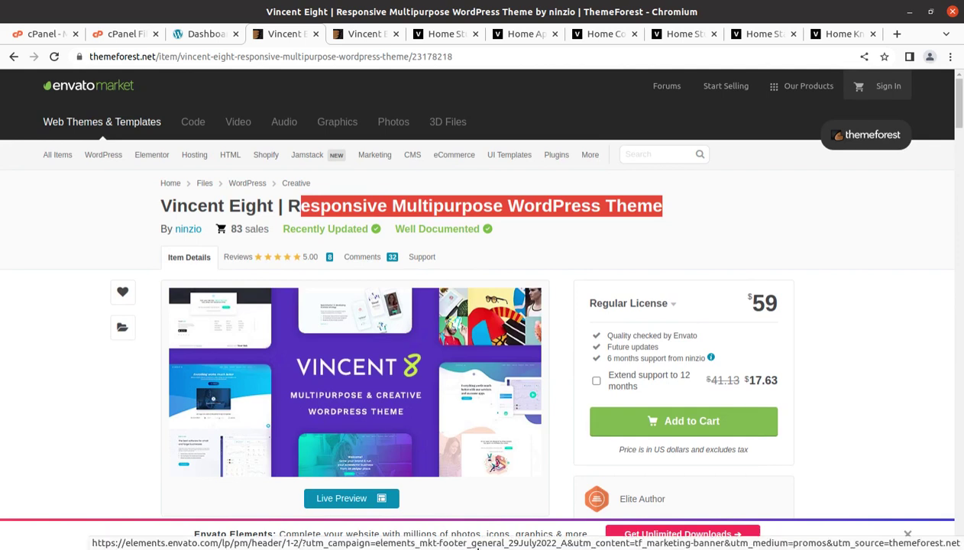
Check the theme author's details and elite status, plus the item's published and last update dates.
{"action": "scroll", "coordinate": [940, 459], "scroll_direction": "down", "scroll_amount": 3}
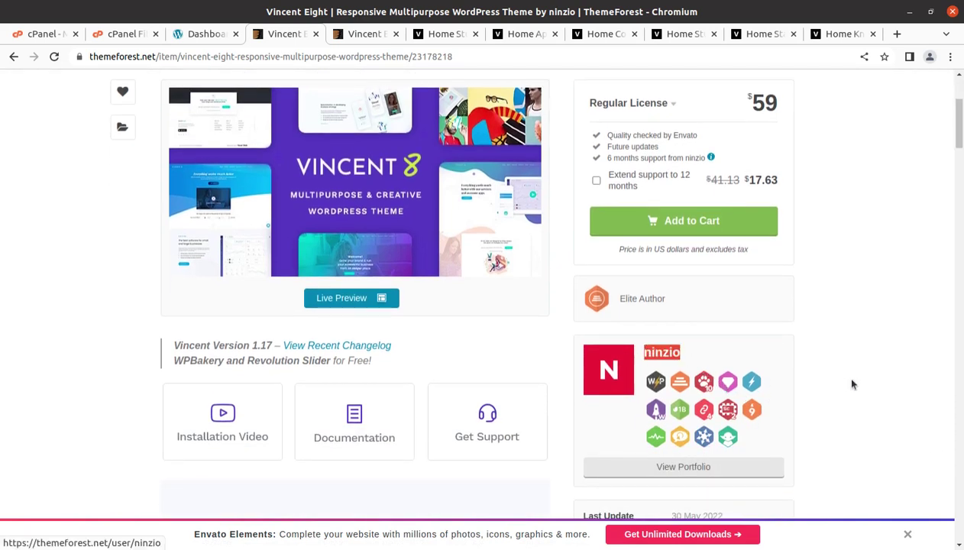
{"action": "scroll", "coordinate": [848, 379], "scroll_direction": "down", "scroll_amount": 2}
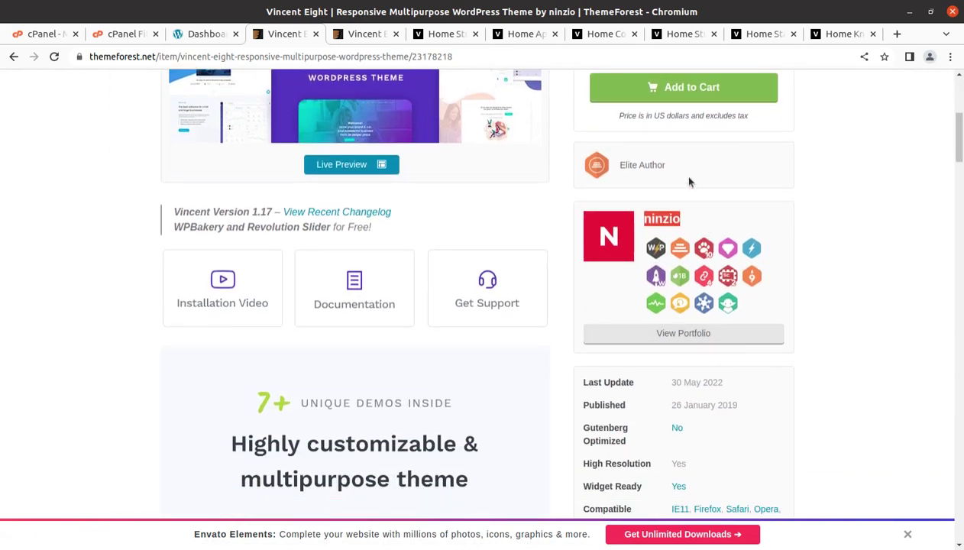
{"action": "left_click_drag", "start_coordinate": [689, 182], "coordinate": [625, 166]}
{"action": "left_click_drag", "start_coordinate": [741, 405], "coordinate": [666, 407]}
{"action": "left_click_drag", "start_coordinate": [729, 383], "coordinate": [672, 380]}
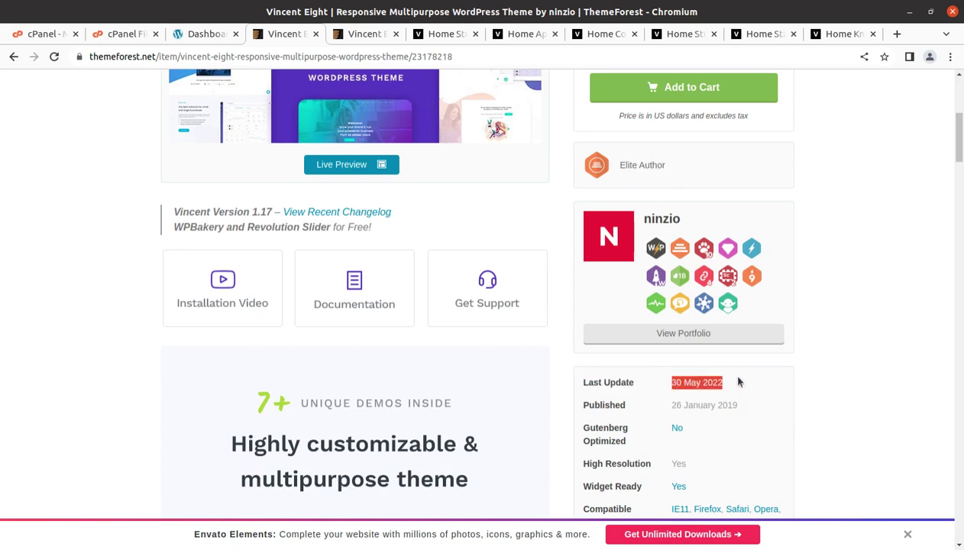
Examine the item's compatibility attributes, highlighting the newest supported WordPress version in the software version entry.
{"action": "scroll", "coordinate": [797, 410], "scroll_direction": "down", "scroll_amount": 2}
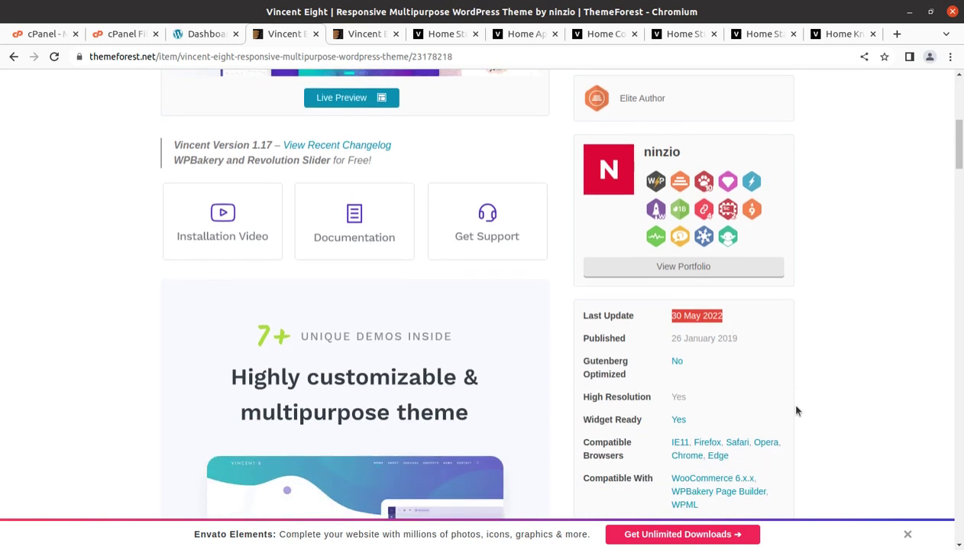
{"action": "scroll", "coordinate": [797, 411], "scroll_direction": "down", "scroll_amount": 4}
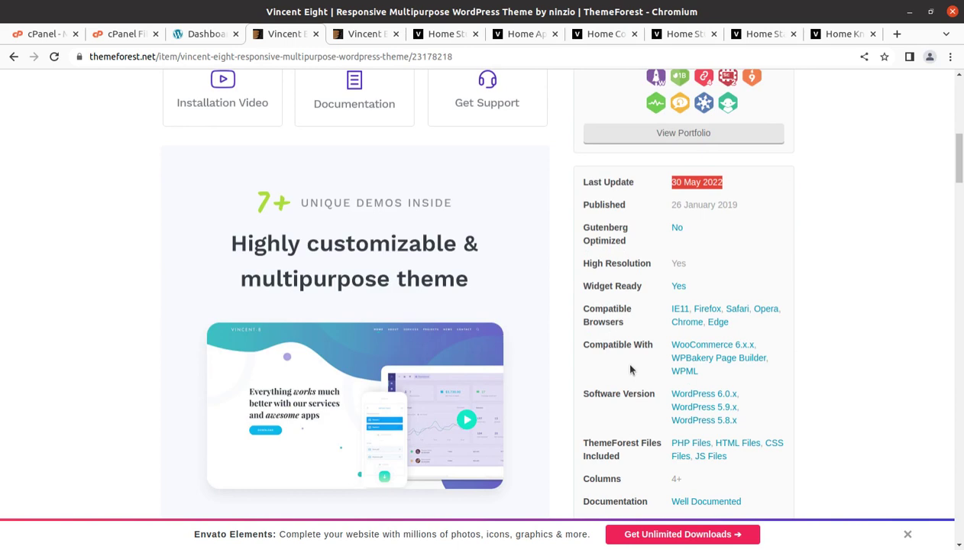
{"action": "left_click_drag", "start_coordinate": [770, 391], "coordinate": [677, 384]}
{"action": "scroll", "coordinate": [895, 403], "scroll_direction": "down", "scroll_amount": 4}
{"action": "scroll", "coordinate": [895, 403], "scroll_direction": "down", "scroll_amount": 4}
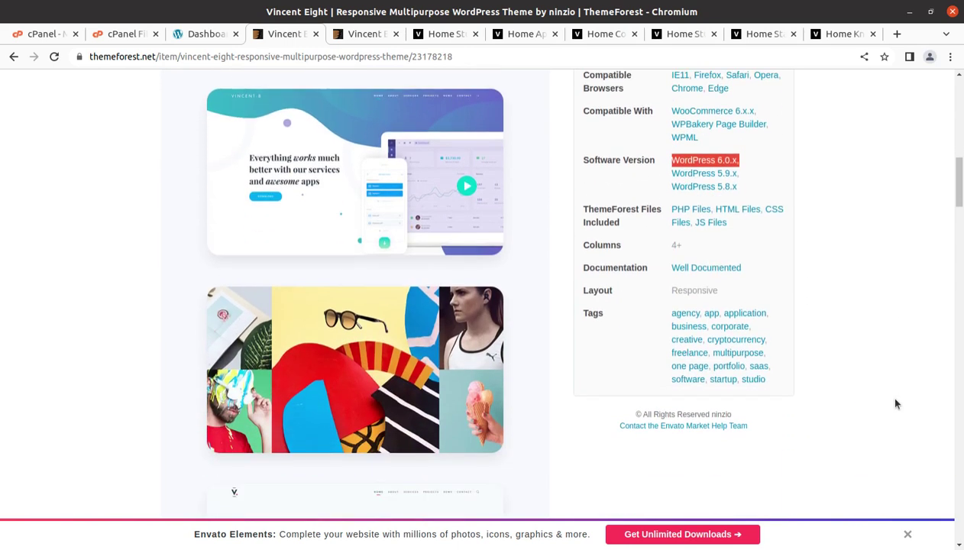
Read through the item description's demo previews and its WPBakery and Revolution Slider feature sections.
{"action": "scroll", "coordinate": [895, 403], "scroll_direction": "down", "scroll_amount": 7}
{"action": "scroll", "coordinate": [895, 404], "scroll_direction": "down", "scroll_amount": 6}
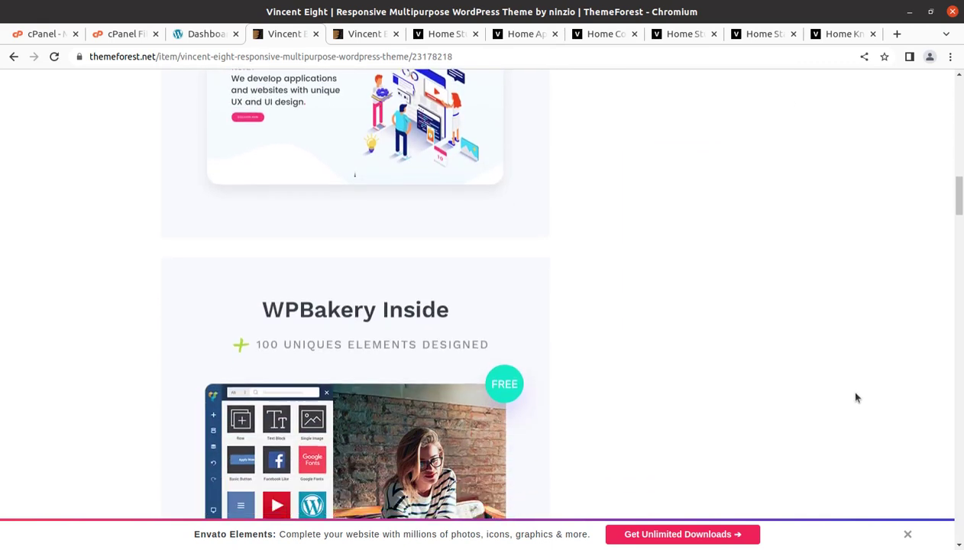
{"action": "scroll", "coordinate": [779, 412], "scroll_direction": "down", "scroll_amount": 2}
{"action": "scroll", "coordinate": [774, 404], "scroll_direction": "down", "scroll_amount": 8}
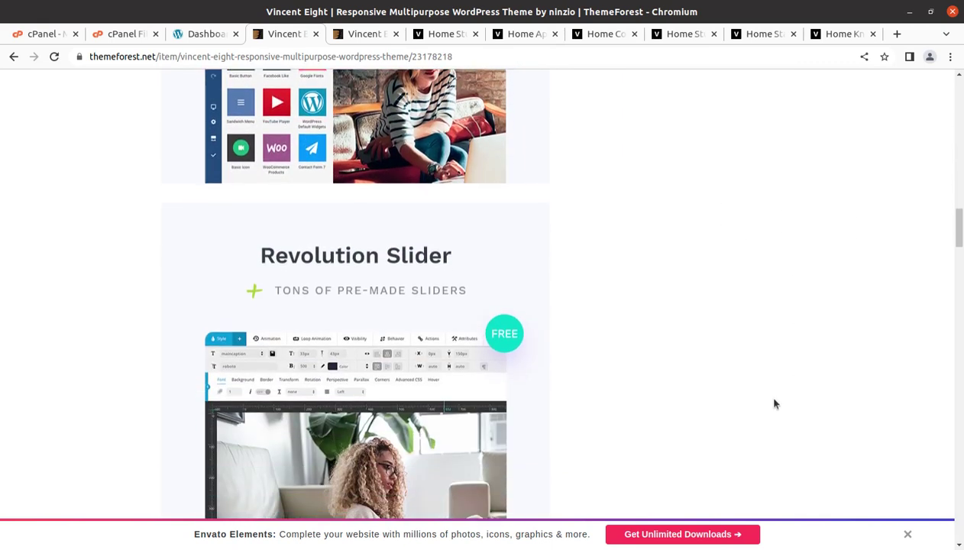
Return to the first Home Studio demo page and view its hero section again.
{"action": "left_click", "coordinate": [431, 33]}
{"action": "scroll", "coordinate": [458, 325], "scroll_direction": "up", "scroll_amount": 4}
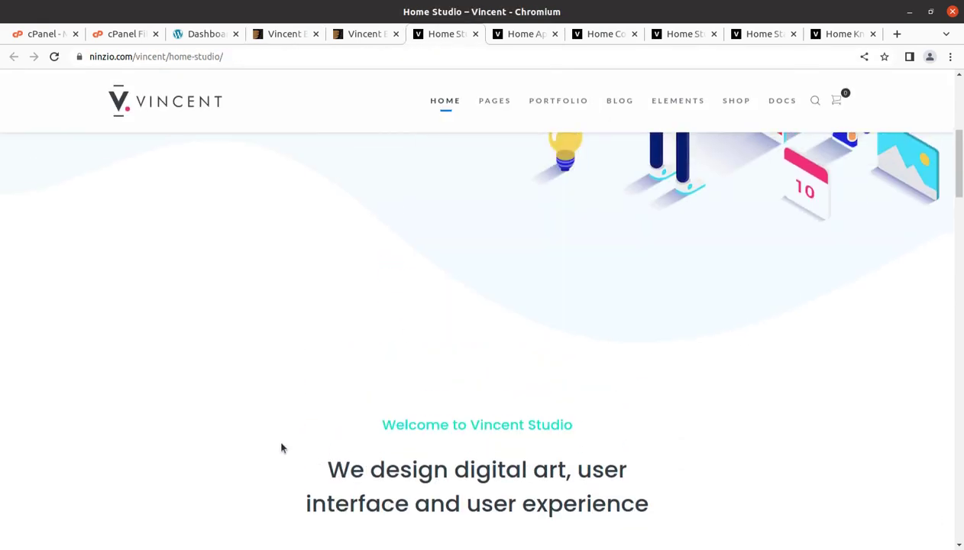
{"action": "scroll", "coordinate": [281, 448], "scroll_direction": "up", "scroll_amount": 5}
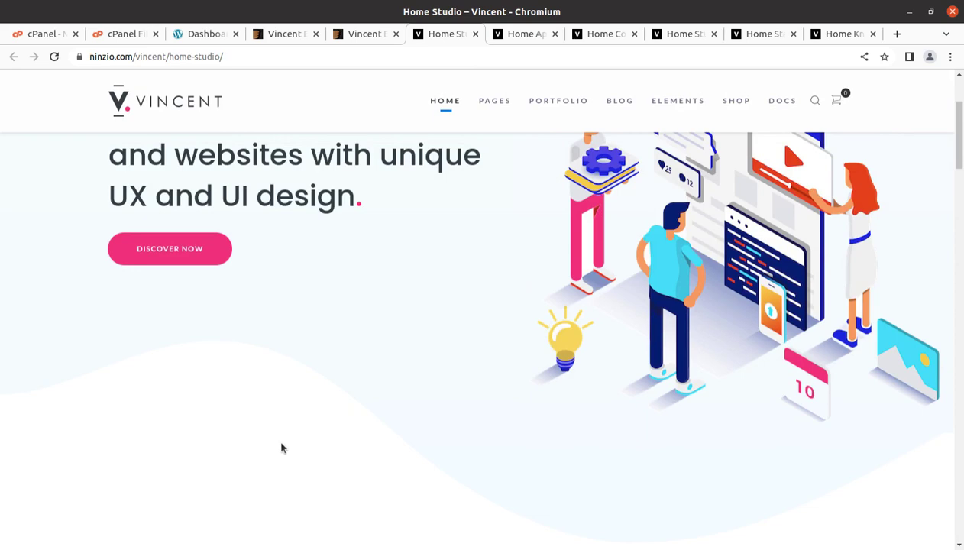
View the first Home Studio demo's hero again, then look through the Home App and Home Corporate demo pages.
{"action": "scroll", "coordinate": [281, 449], "scroll_direction": "up", "scroll_amount": 2}
{"action": "left_click", "coordinate": [530, 35]}
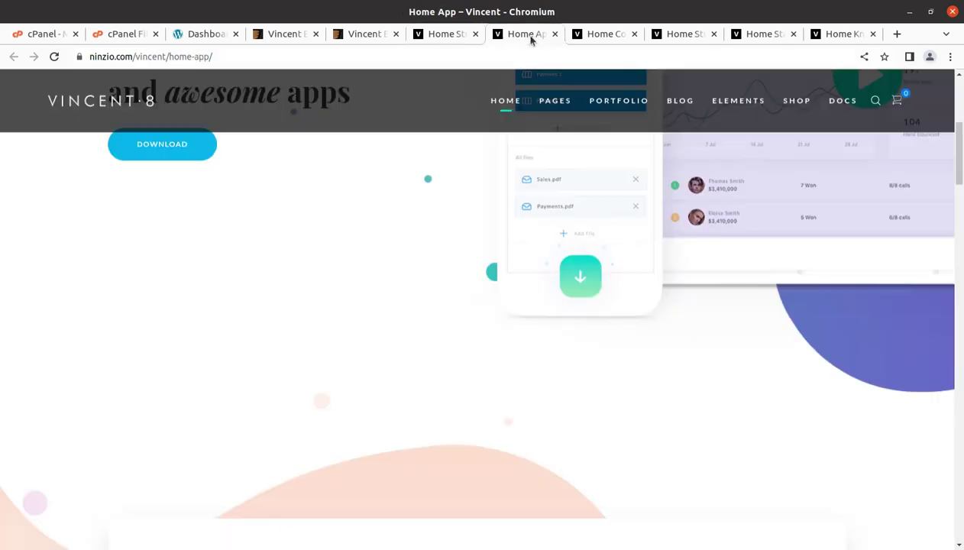
{"action": "scroll", "coordinate": [465, 387], "scroll_direction": "up", "scroll_amount": 2}
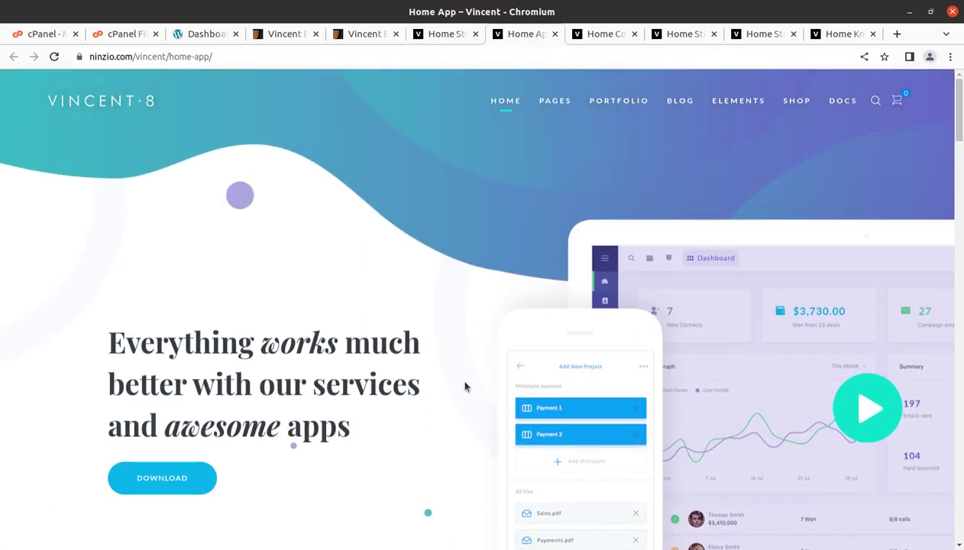
{"action": "left_click", "coordinate": [605, 36]}
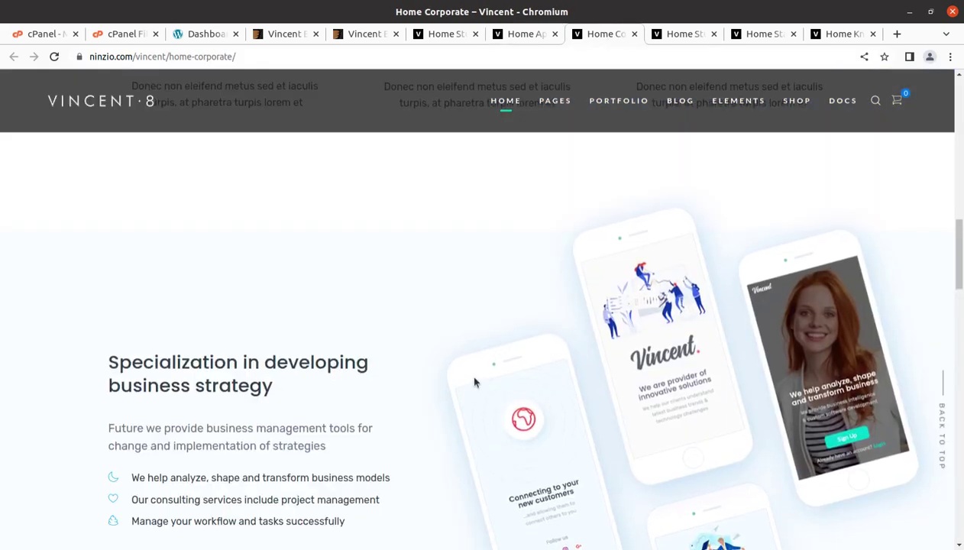
{"action": "scroll", "coordinate": [467, 371], "scroll_direction": "up", "scroll_amount": 3}
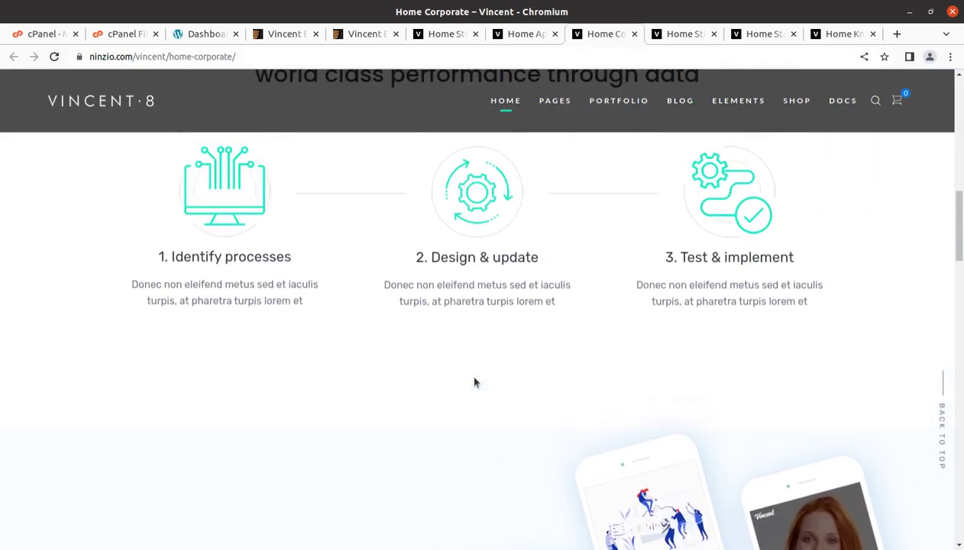
{"action": "scroll", "coordinate": [473, 382], "scroll_direction": "up", "scroll_amount": 5}
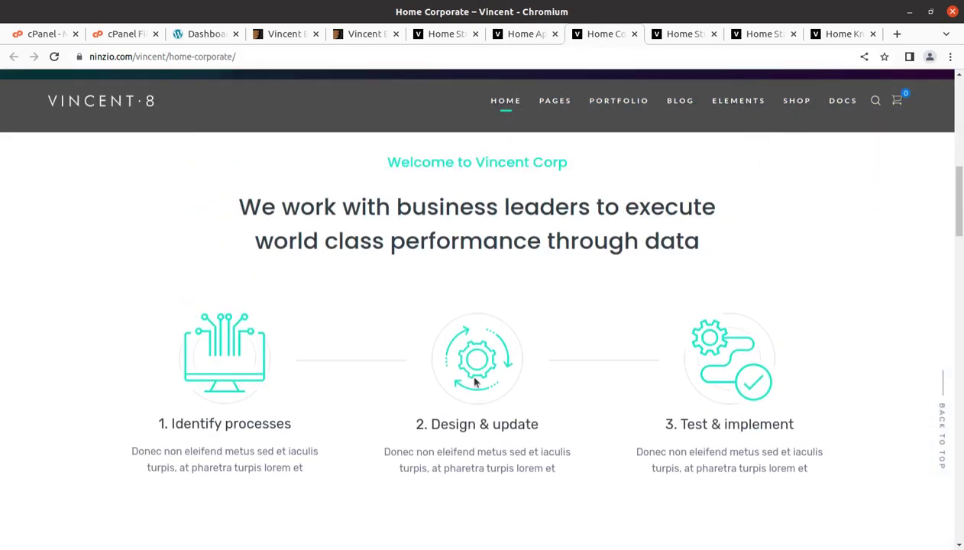
Look through the second Home Studio demo, the Home Startup demo and the Home Knowledge demo pages.
{"action": "left_click", "coordinate": [682, 35]}
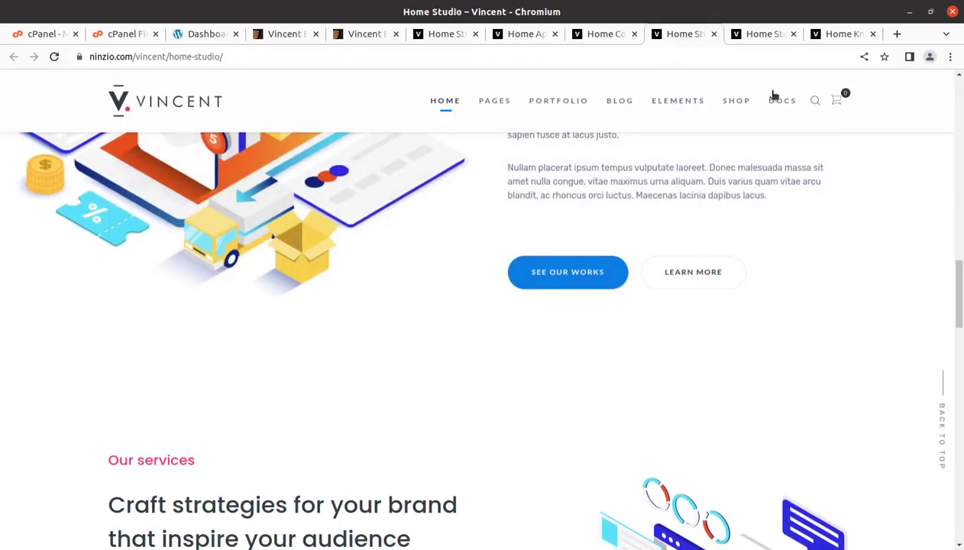
{"action": "left_click", "coordinate": [760, 35]}
{"action": "scroll", "coordinate": [687, 548], "scroll_direction": "up", "scroll_amount": 5}
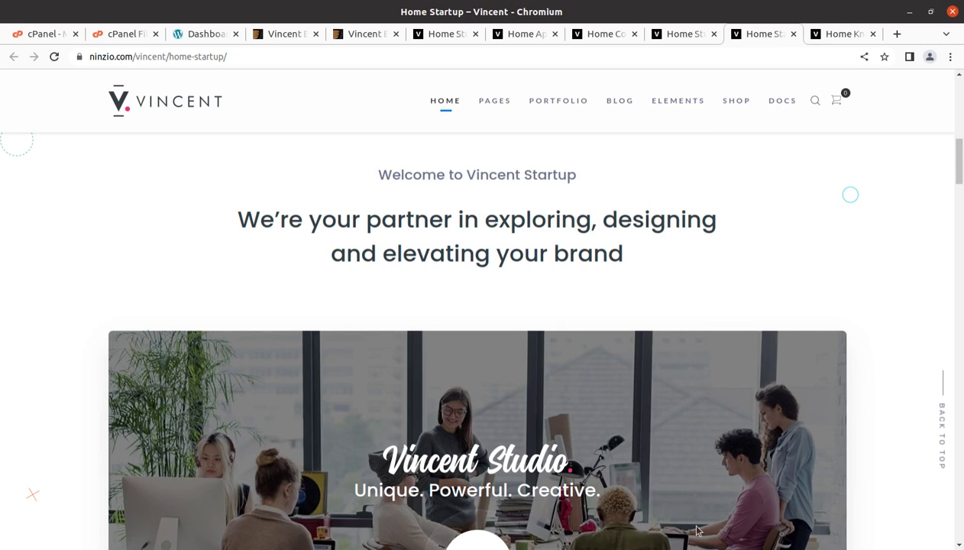
{"action": "left_click", "coordinate": [836, 34]}
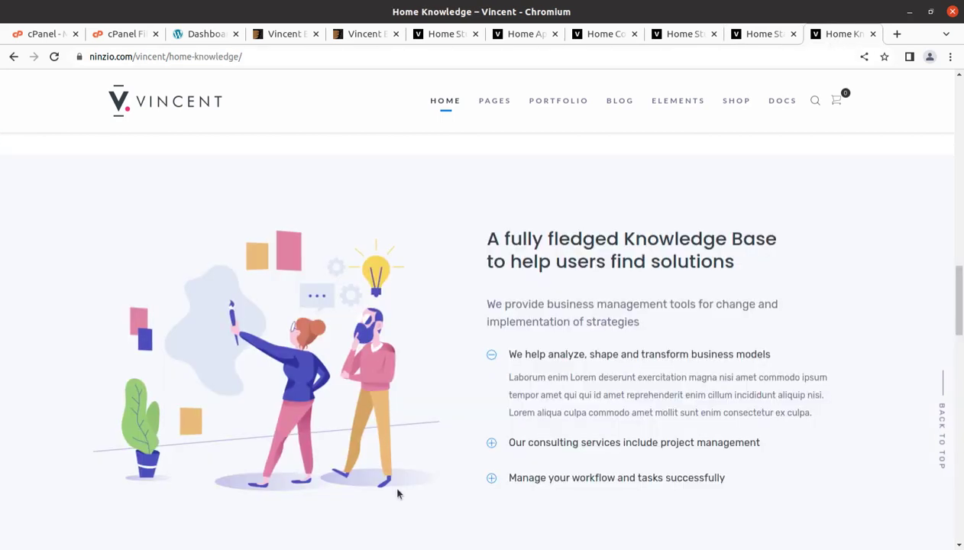
{"action": "scroll", "coordinate": [396, 491], "scroll_direction": "up", "scroll_amount": 10}
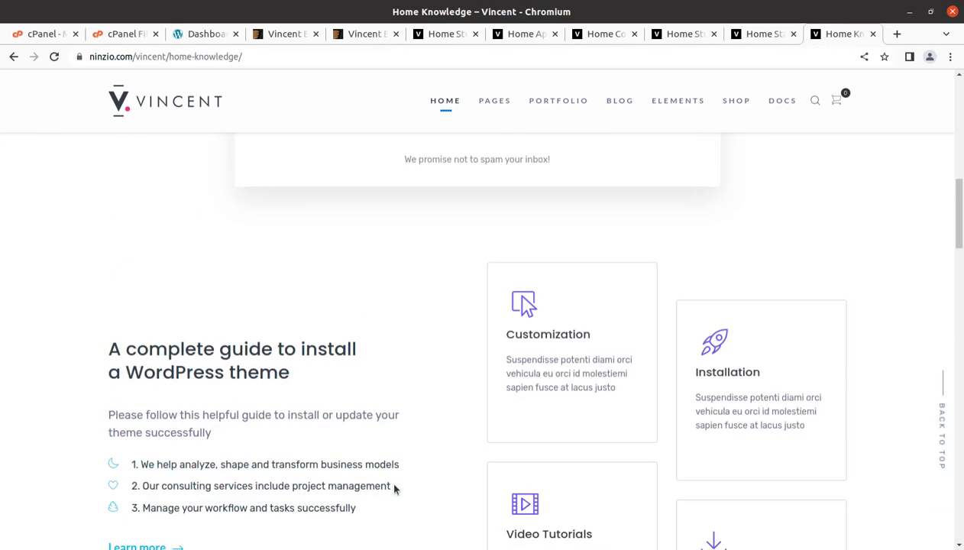
{"action": "scroll", "coordinate": [394, 489], "scroll_direction": "up", "scroll_amount": 5}
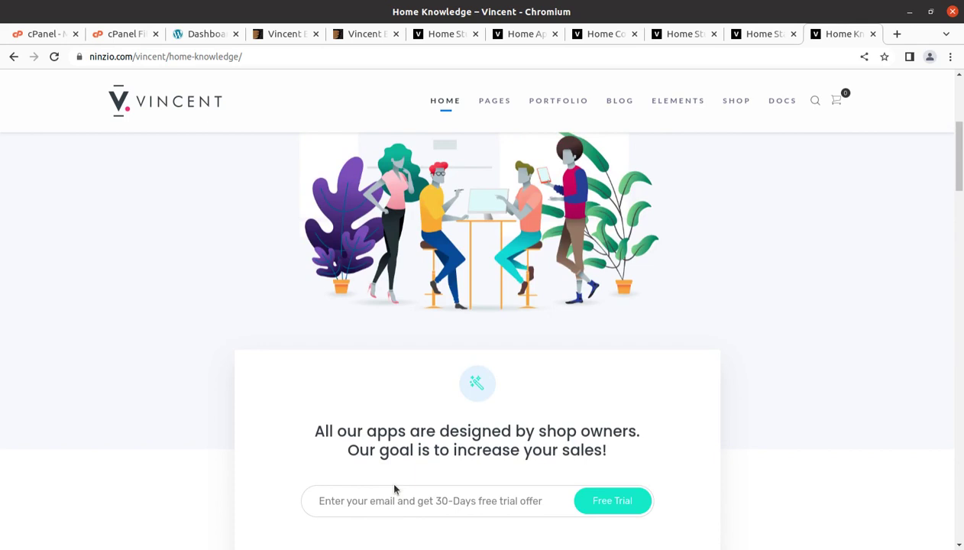
Look over the WordPress dashboard, then switch to the file manager and inspect the demo folder inside vincent_v1.1.7.
{"action": "left_click", "coordinate": [208, 34]}
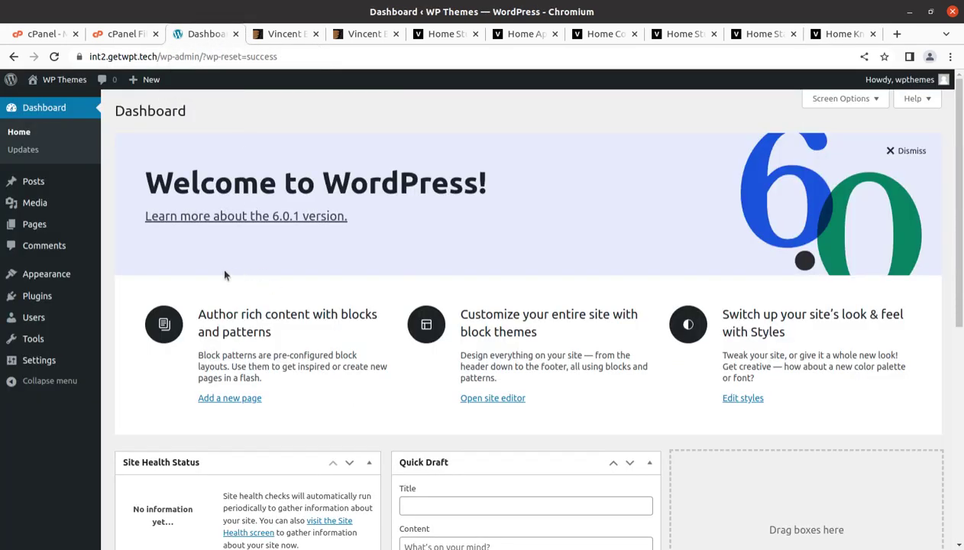
{"action": "scroll", "coordinate": [256, 444], "scroll_direction": "down", "scroll_amount": 3}
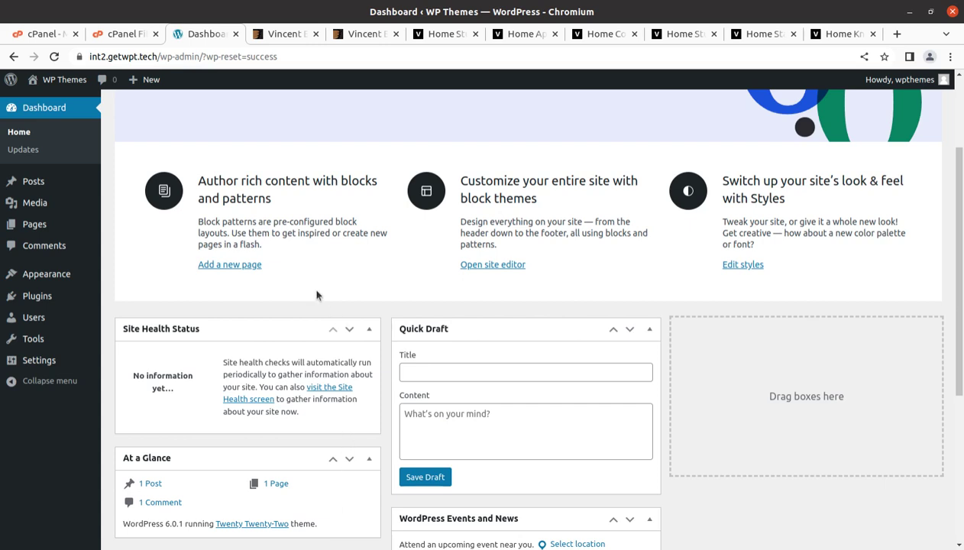
{"action": "left_click", "coordinate": [0, 22]}
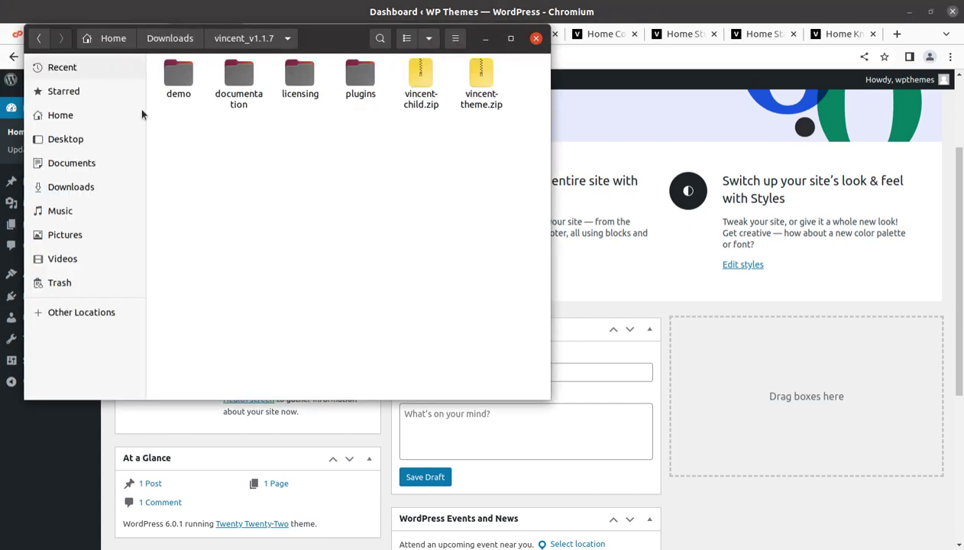
{"action": "left_click", "coordinate": [178, 74]}
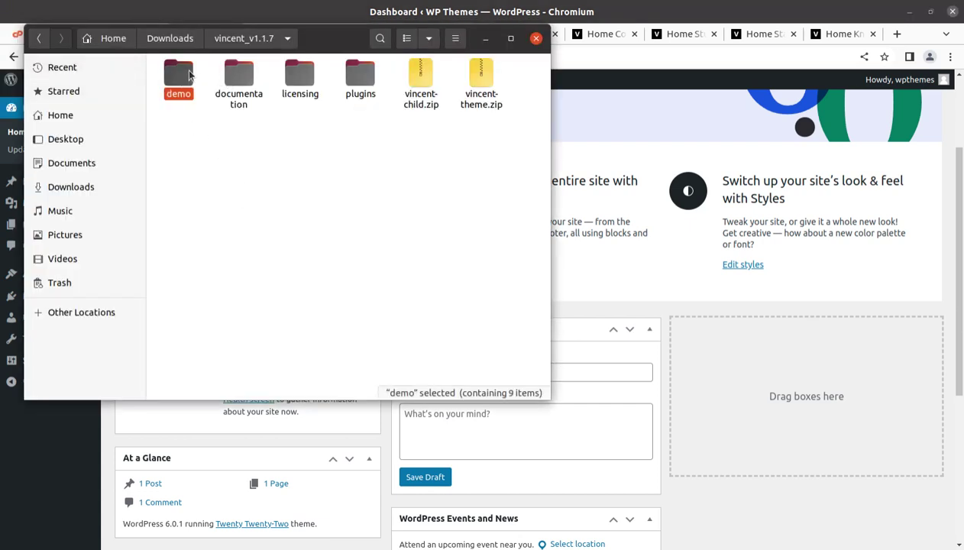
{"action": "double_click", "coordinate": [185, 74]}
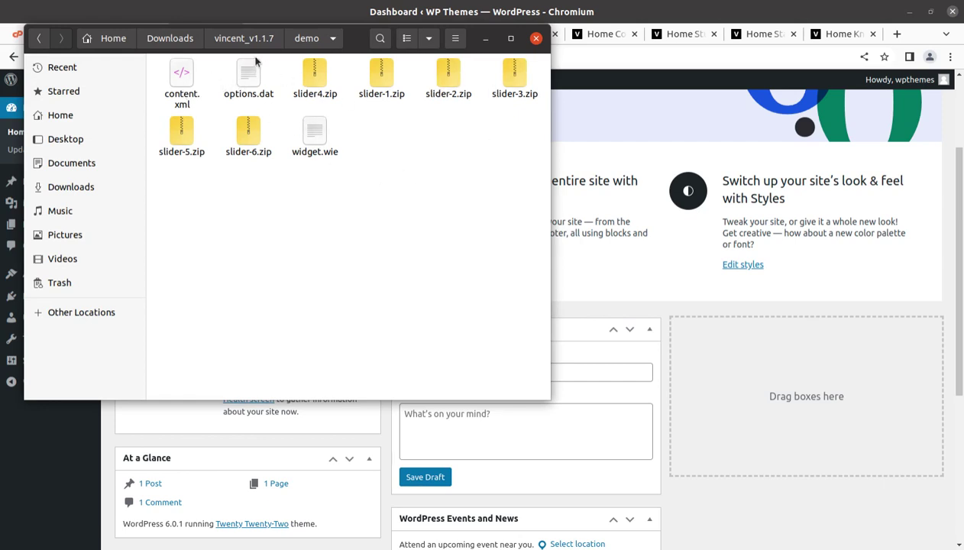
Return to the vincent_v1.1.7 folder, point out its documentation and licensing folders, and inspect the plugins folder's contents.
{"action": "left_click", "coordinate": [237, 39]}
{"action": "left_click", "coordinate": [243, 80]}
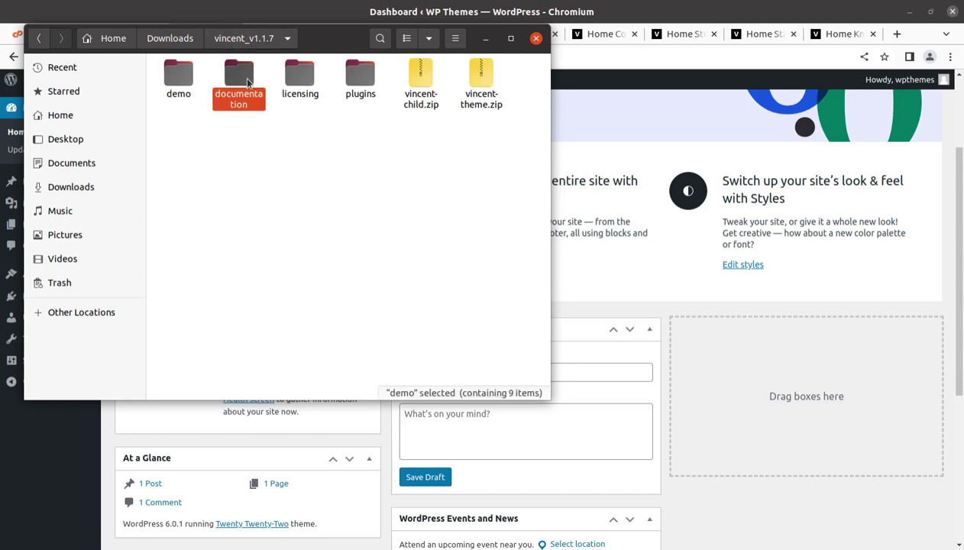
{"action": "left_click", "coordinate": [300, 82]}
{"action": "double_click", "coordinate": [359, 81]}
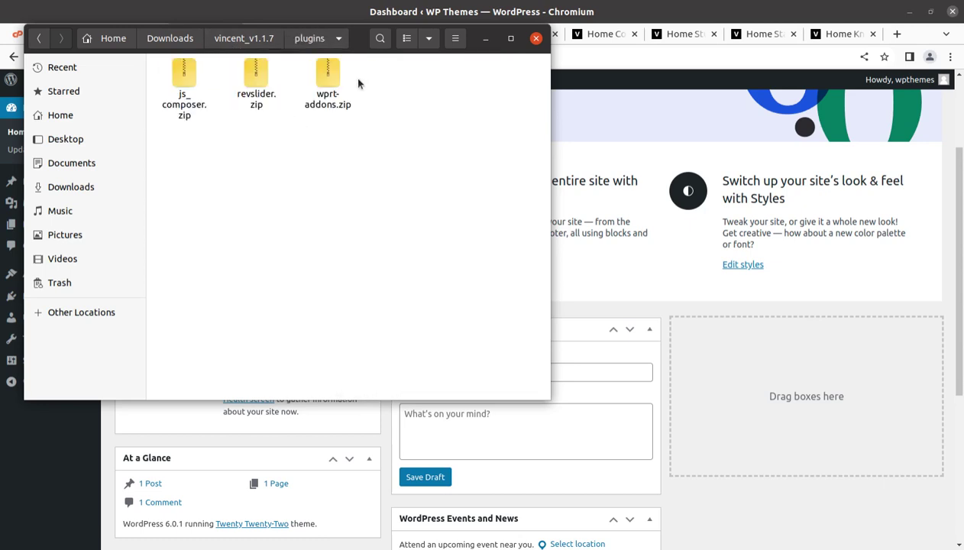
Point out vincent-child.zip and vincent-theme.zip in the vincent_v1.1.7 folder, then minimize the file manager.
{"action": "left_click", "coordinate": [242, 38]}
{"action": "left_click", "coordinate": [434, 92]}
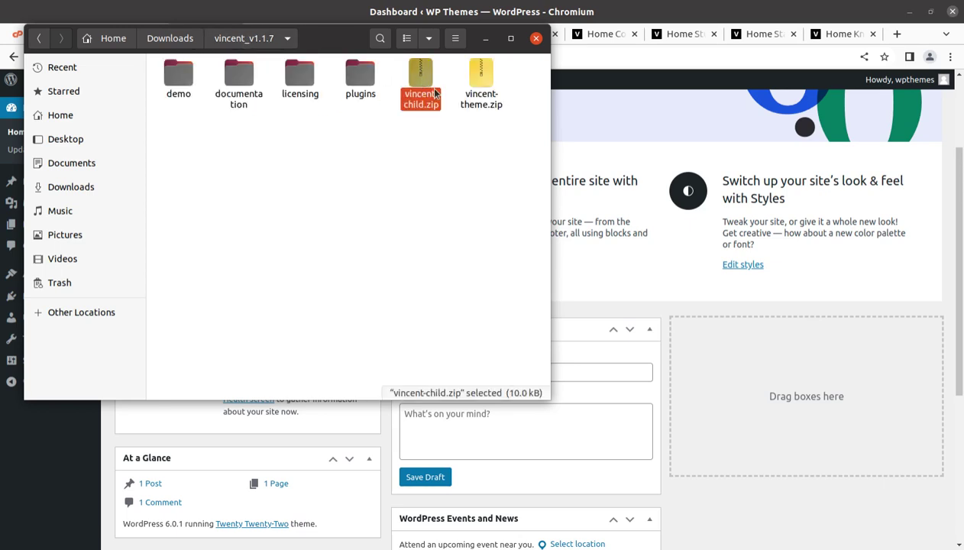
{"action": "left_click", "coordinate": [474, 92]}
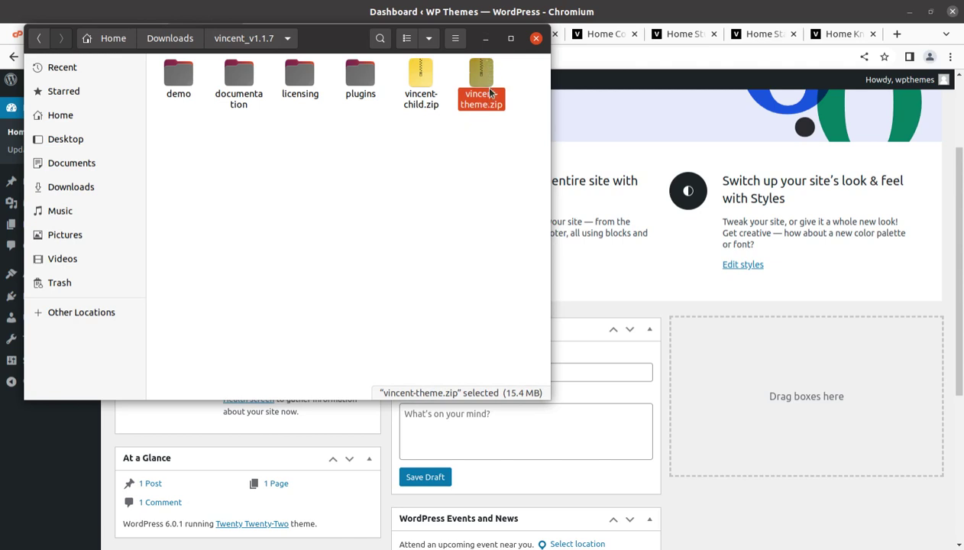
{"action": "left_click", "coordinate": [455, 163]}
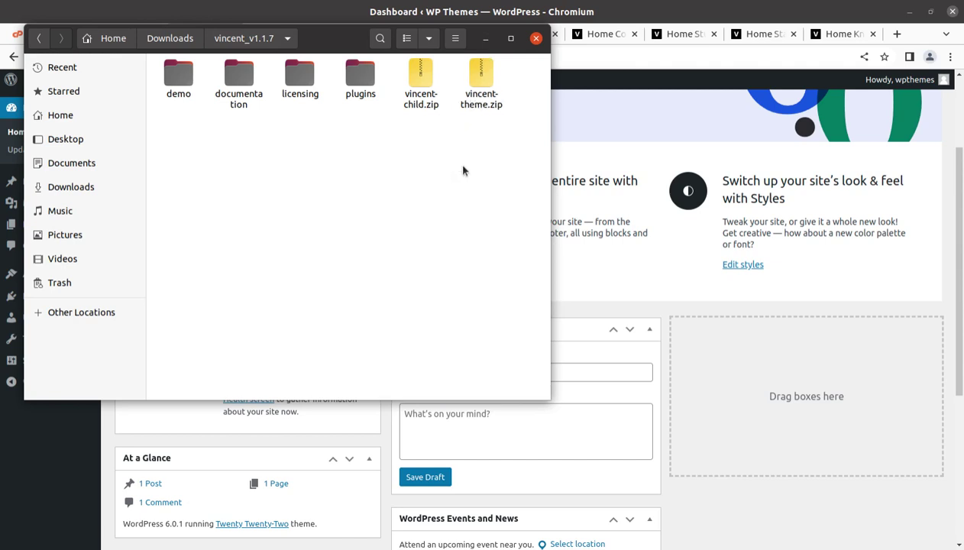
{"action": "left_click", "coordinate": [473, 92]}
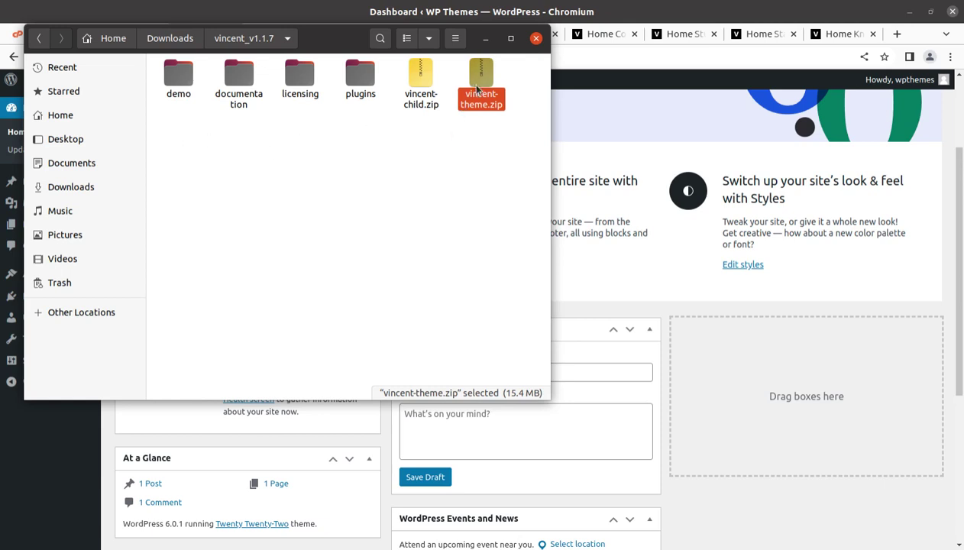
{"action": "left_click", "coordinate": [485, 39]}
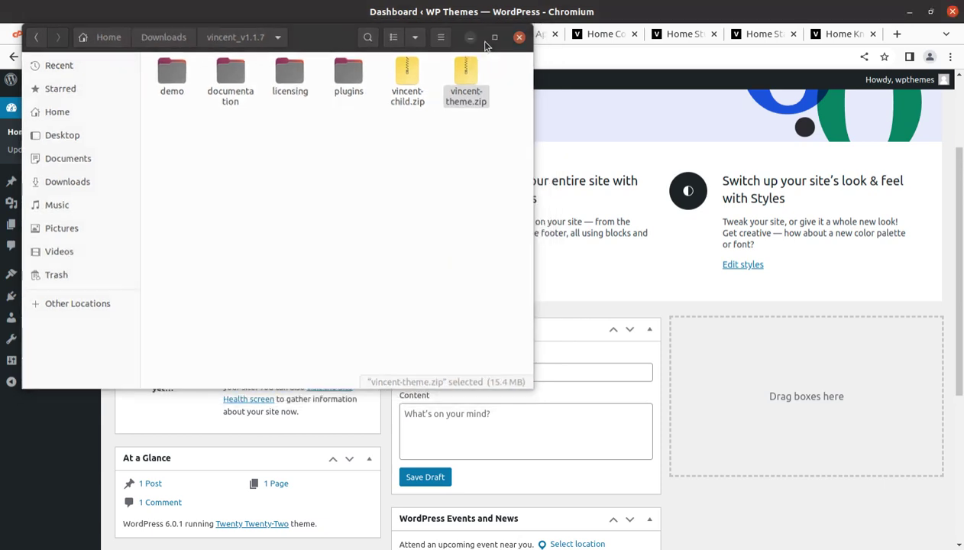
Go to the WordPress site's Themes page, start adding a new theme and bring up the theme upload form.
{"action": "mouse_move", "coordinate": [45, 284]}
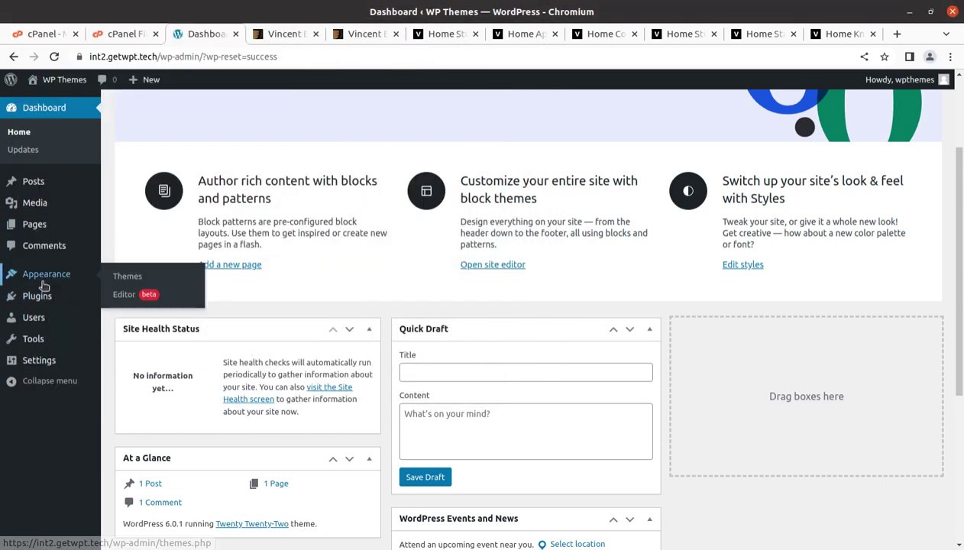
{"action": "left_click", "coordinate": [124, 281]}
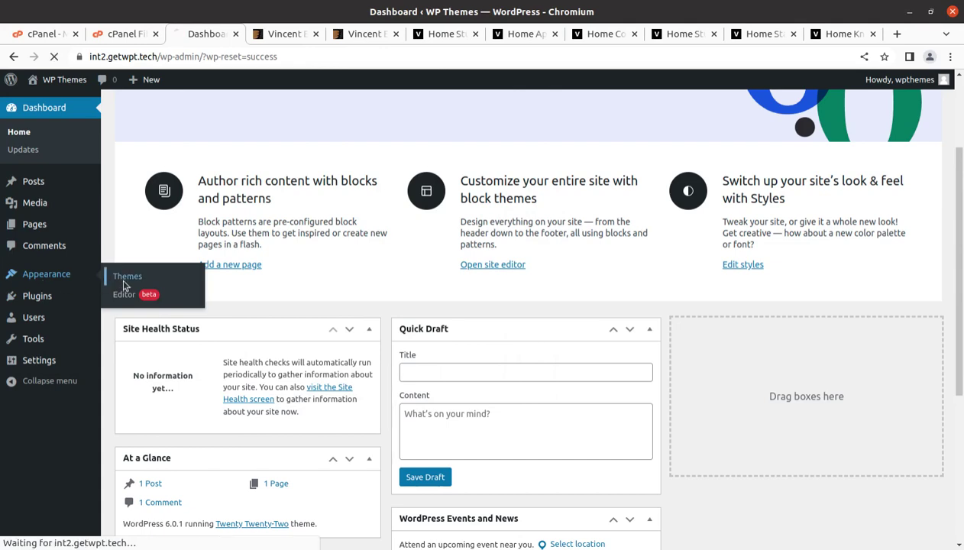
{"action": "left_click", "coordinate": [124, 284]}
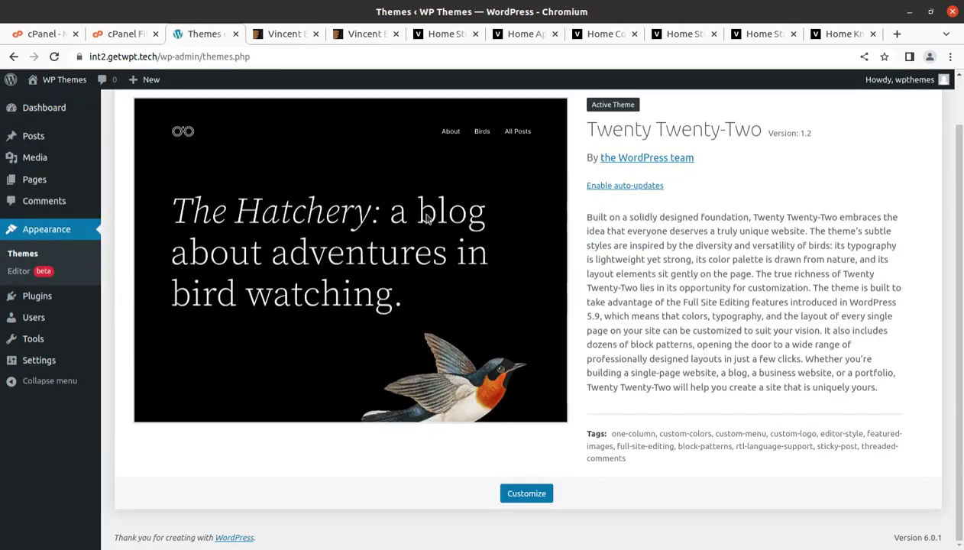
{"action": "scroll", "coordinate": [397, 439], "scroll_direction": "up", "scroll_amount": 2}
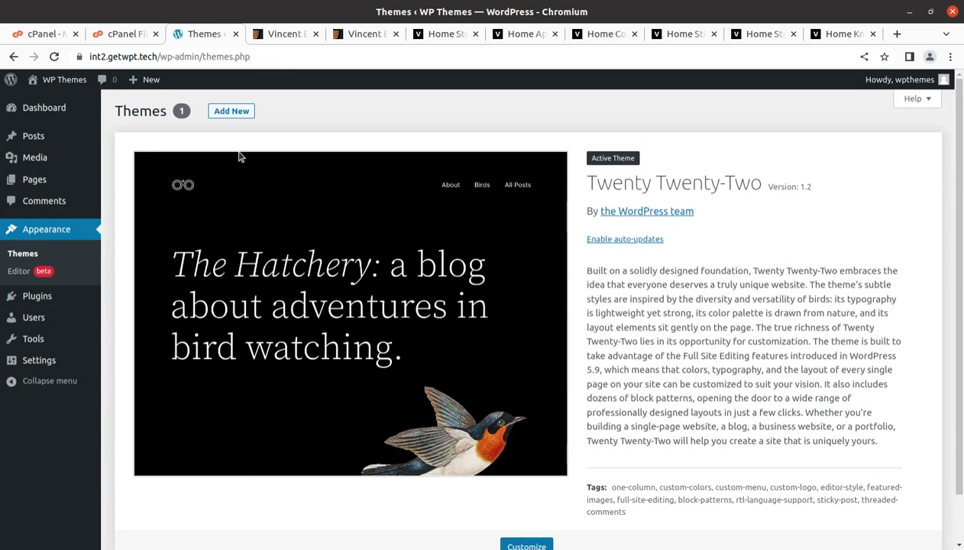
{"action": "left_click", "coordinate": [238, 113]}
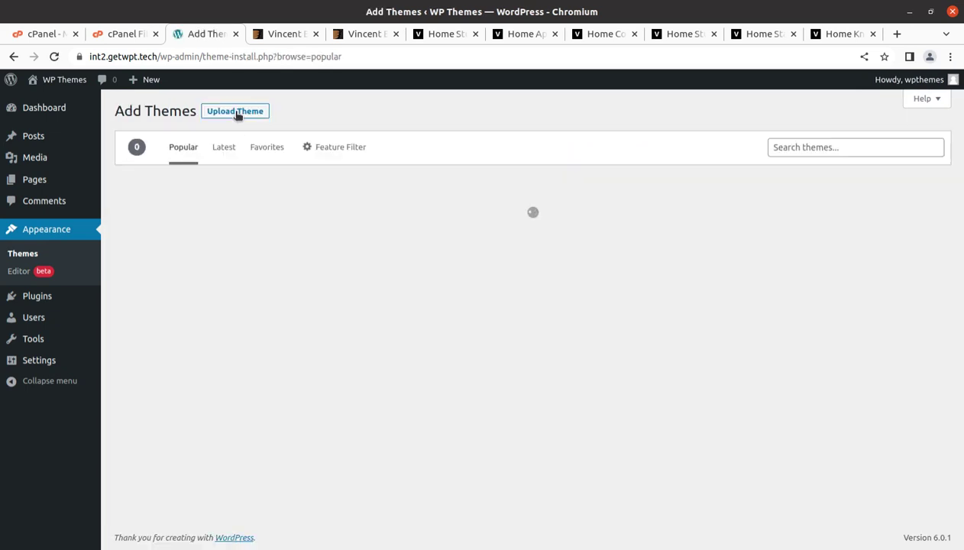
{"action": "left_click", "coordinate": [237, 112]}
{"action": "left_click", "coordinate": [432, 223]}
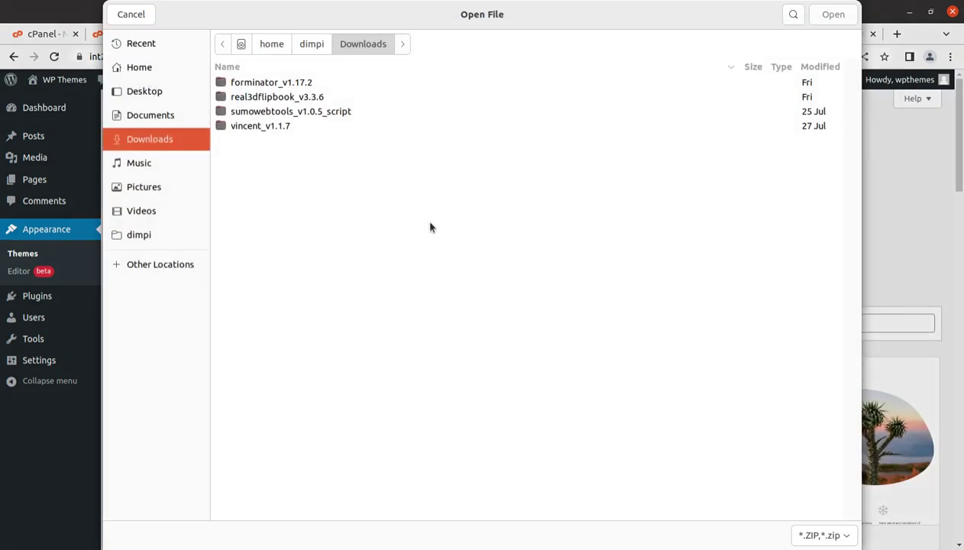
{"action": "left_click", "coordinate": [271, 131]}
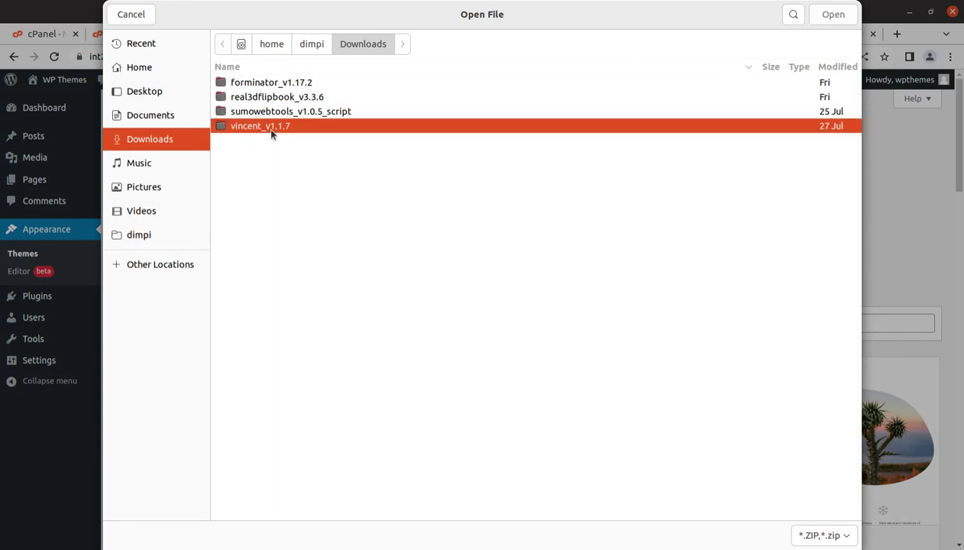
{"action": "double_click", "coordinate": [270, 131]}
{"action": "left_click", "coordinate": [280, 155]}
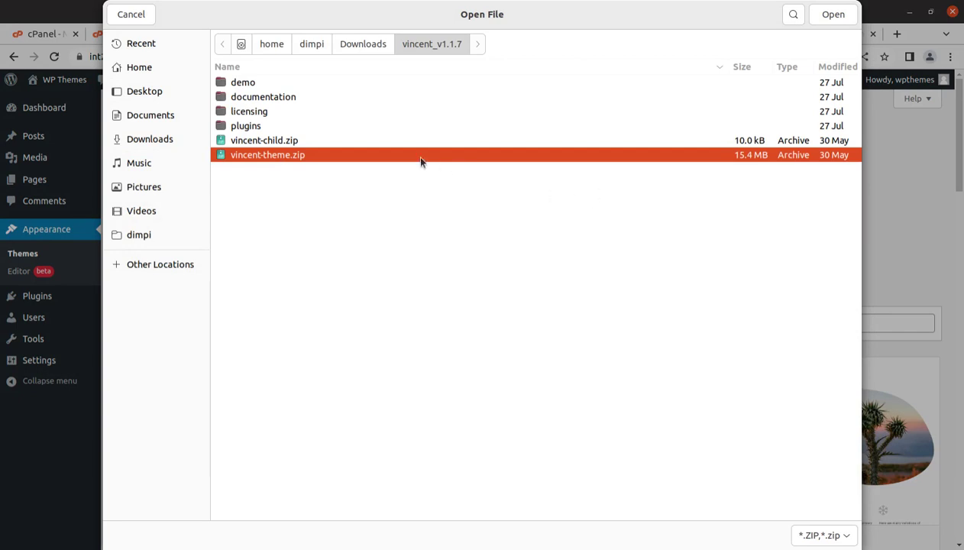
{"action": "left_click", "coordinate": [140, 19]}
Switch to the cPanel File Manager, go into the wp-content/themes folder and open the upload page for it.
{"action": "left_click", "coordinate": [136, 35]}
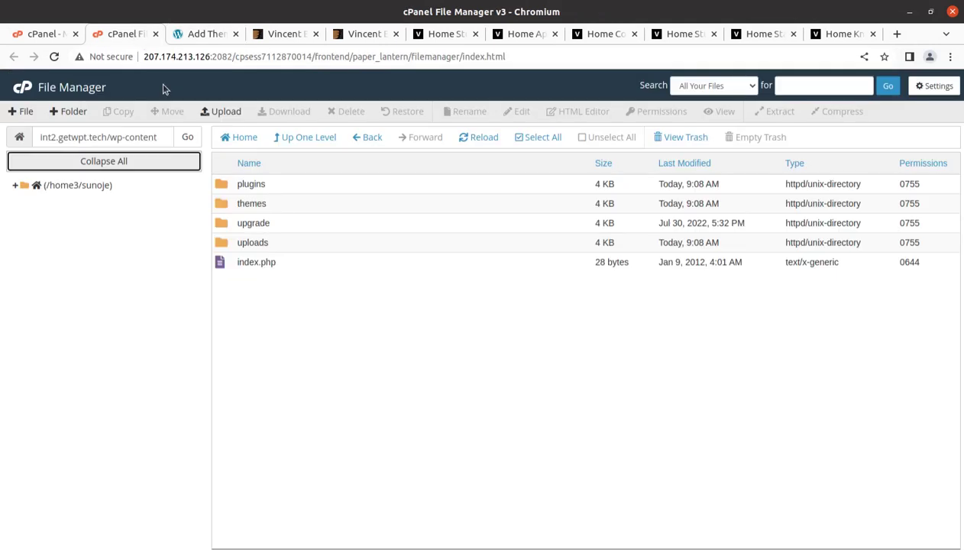
{"action": "double_click", "coordinate": [296, 207]}
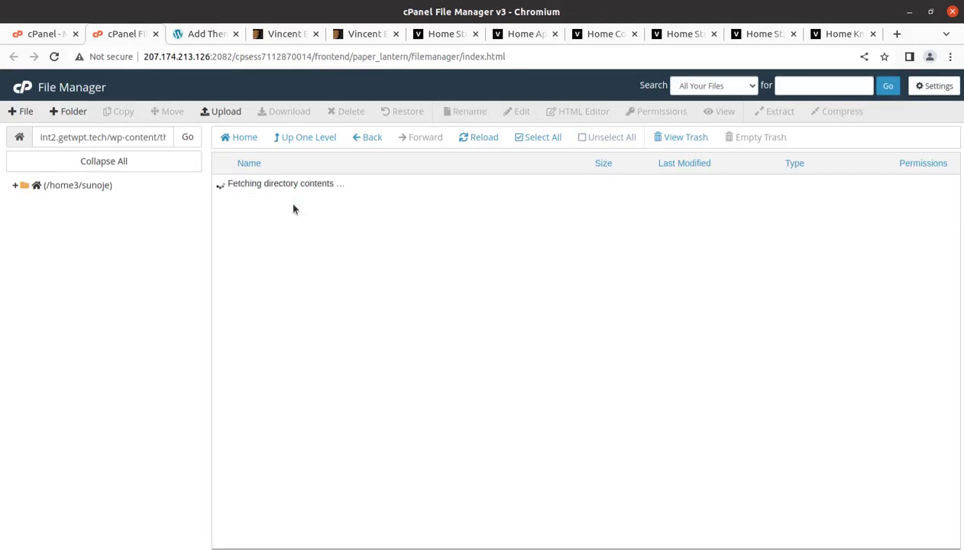
{"action": "left_click_drag", "start_coordinate": [111, 138], "coordinate": [171, 139]}
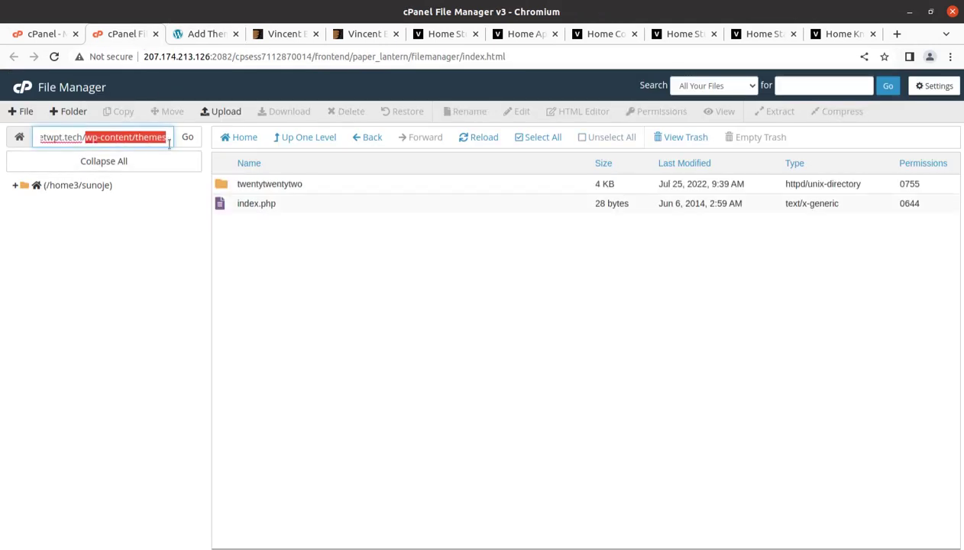
{"action": "left_click", "coordinate": [408, 277]}
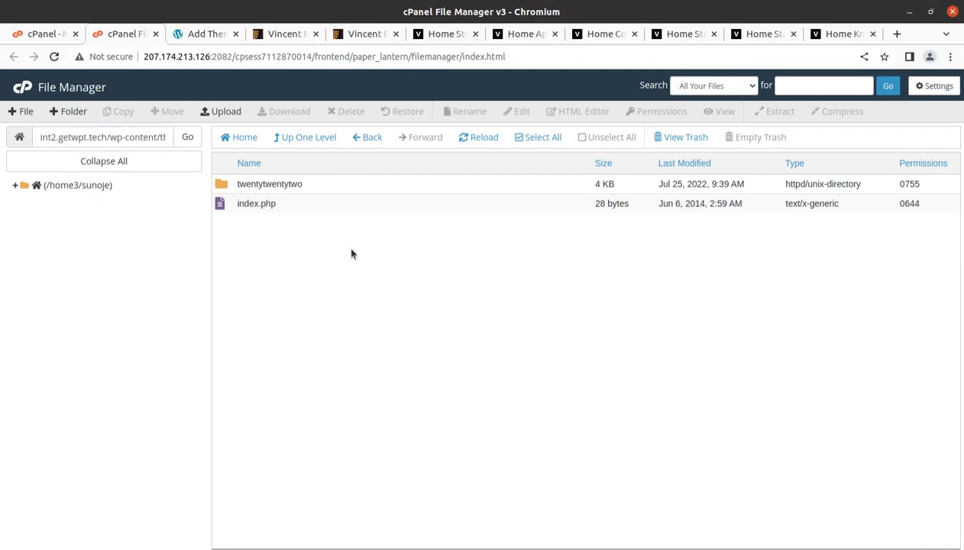
{"action": "left_click", "coordinate": [226, 115]}
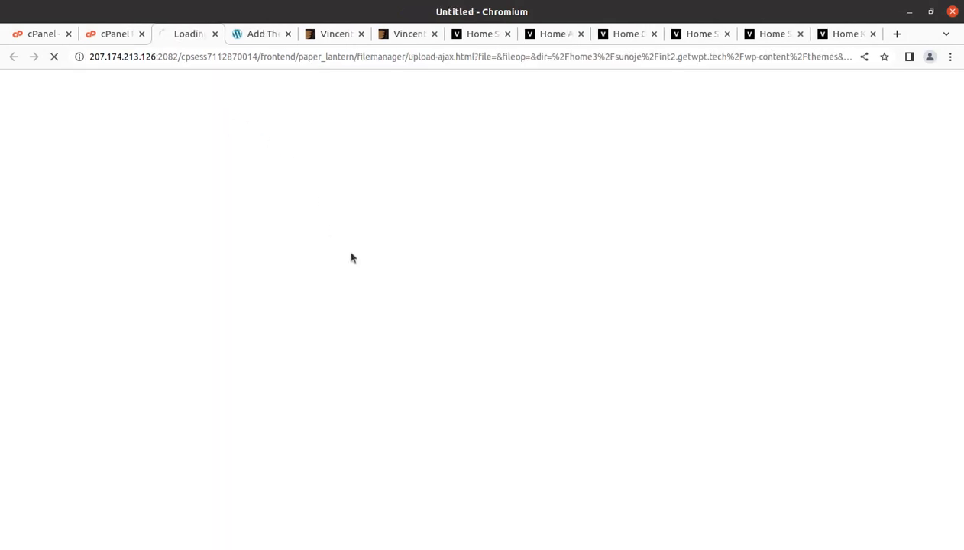
Upload vincent-theme.zip from the vincent_v1.1.7 folder in Downloads to the site's wp-content/themes folder.
{"action": "left_click", "coordinate": [477, 296]}
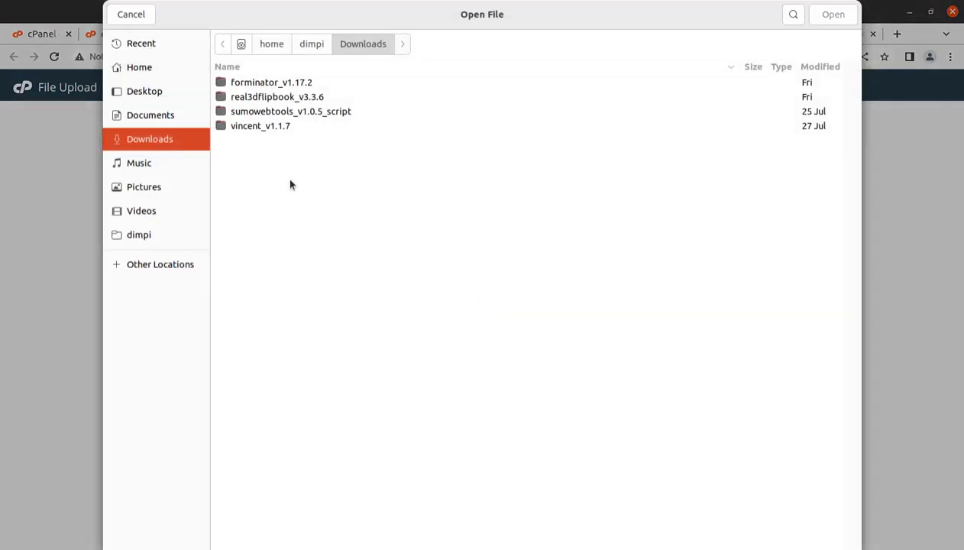
{"action": "left_click", "coordinate": [273, 128]}
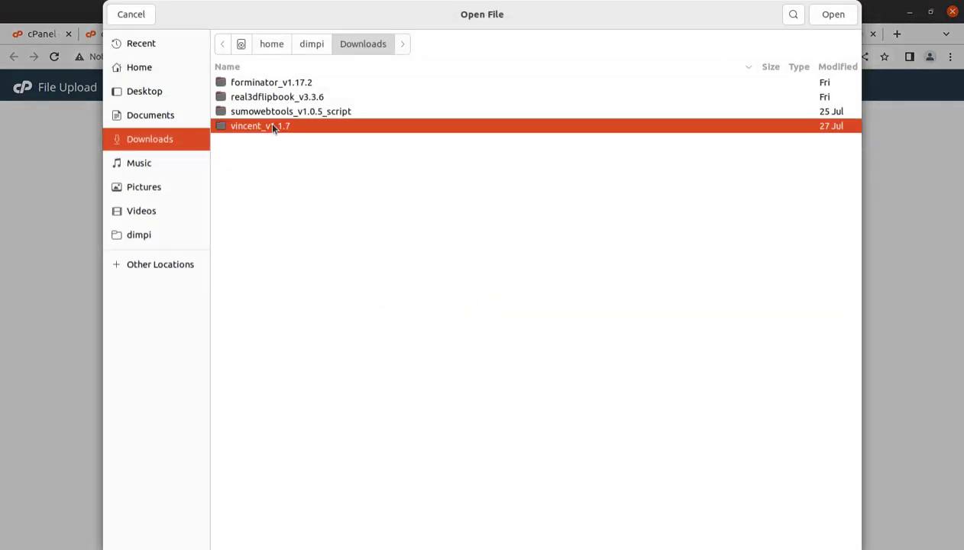
{"action": "double_click", "coordinate": [311, 127]}
{"action": "left_click", "coordinate": [310, 156]}
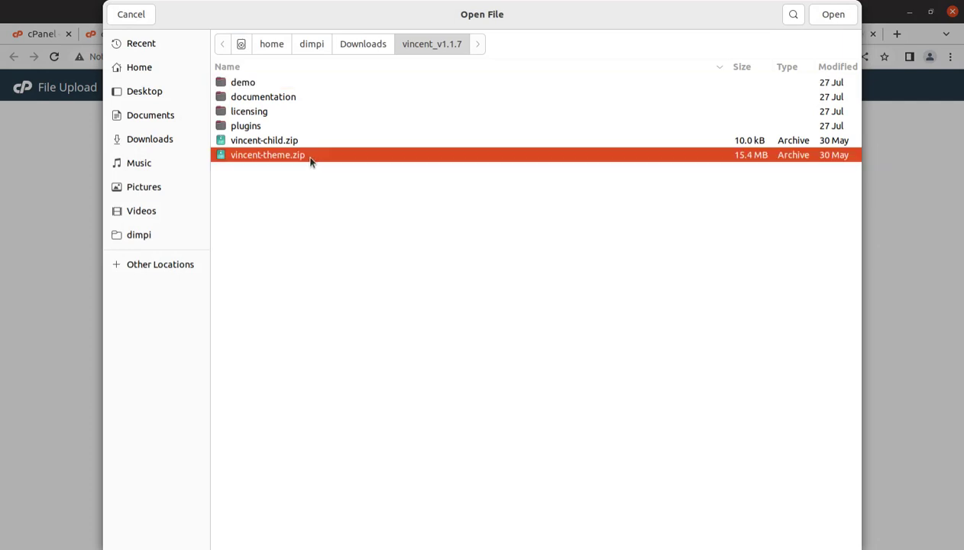
{"action": "left_click", "coordinate": [839, 17]}
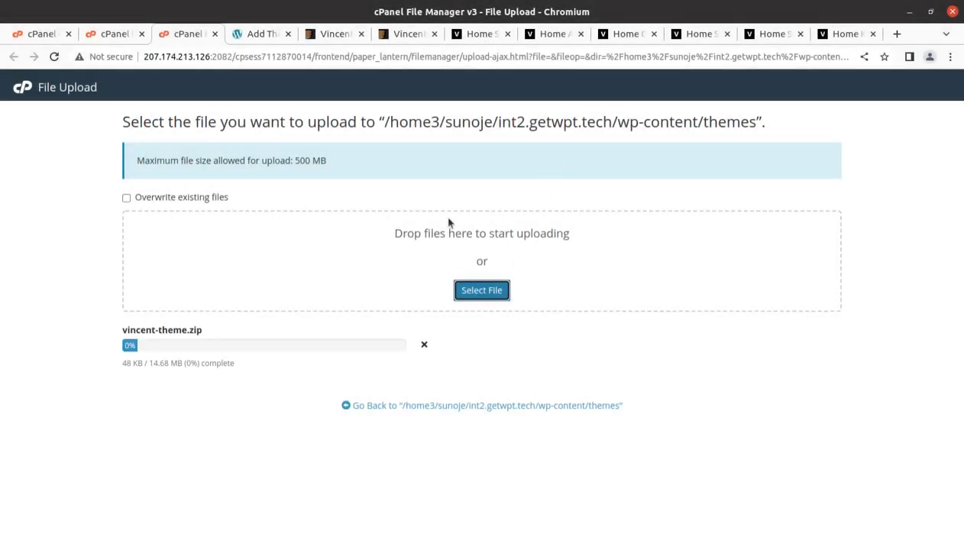
Glance at the WordPress Add Themes page during the upload, then close the upload page and return to the File Manager.
{"action": "left_click", "coordinate": [258, 34]}
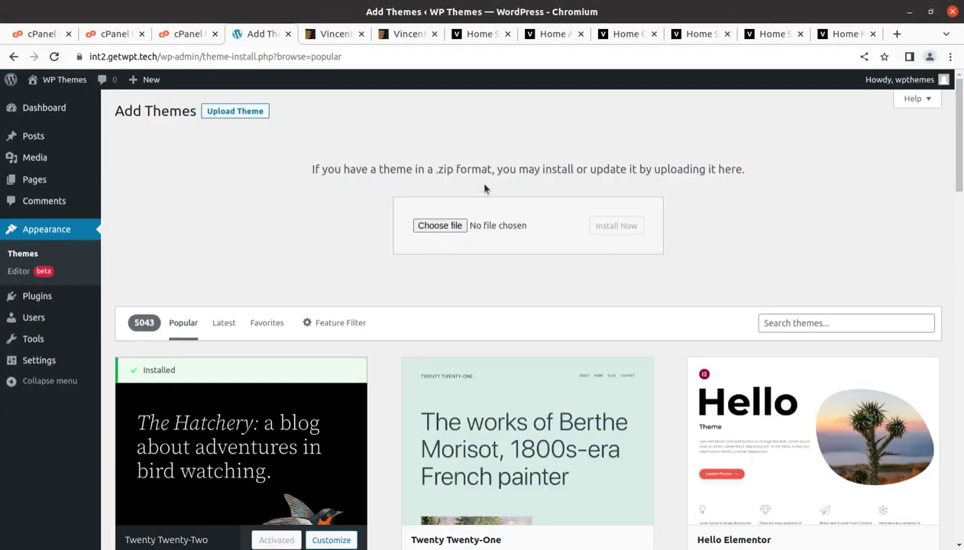
{"action": "left_click", "coordinate": [186, 34]}
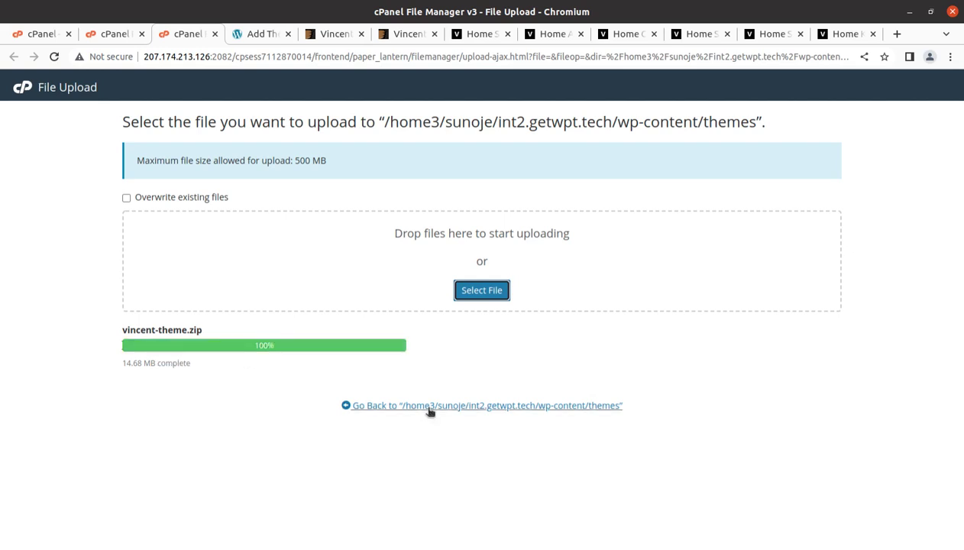
{"action": "key", "text": "ctrl+w"}
{"action": "left_click", "coordinate": [132, 35]}
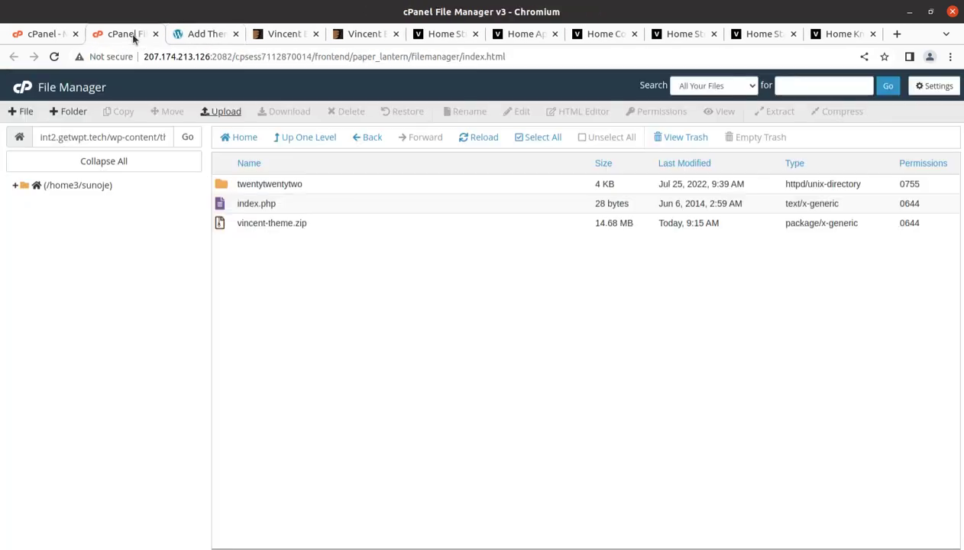
Extract vincent-theme.zip into the wp-content/themes folder, close the extraction results and reload the file listing.
{"action": "right_click", "coordinate": [324, 223]}
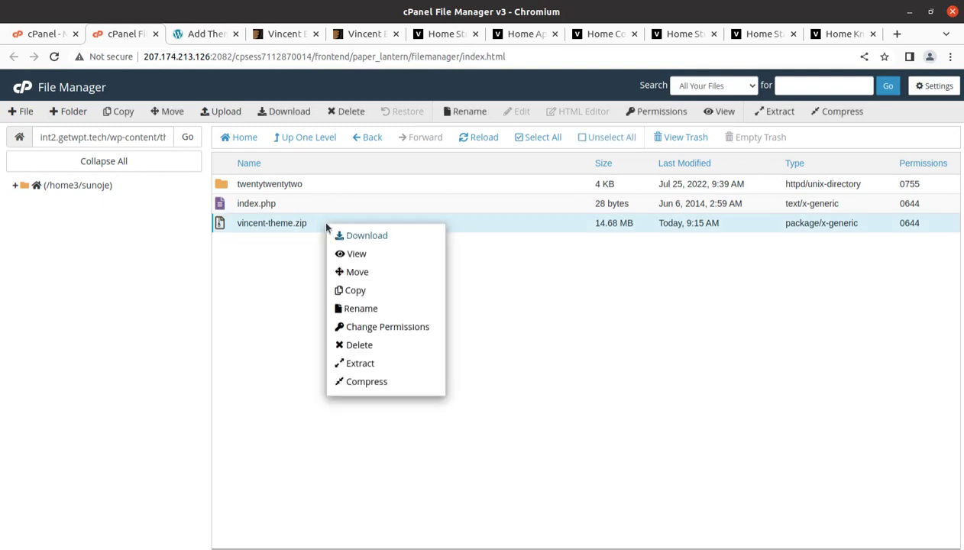
{"action": "left_click", "coordinate": [369, 365]}
{"action": "left_click", "coordinate": [588, 374]}
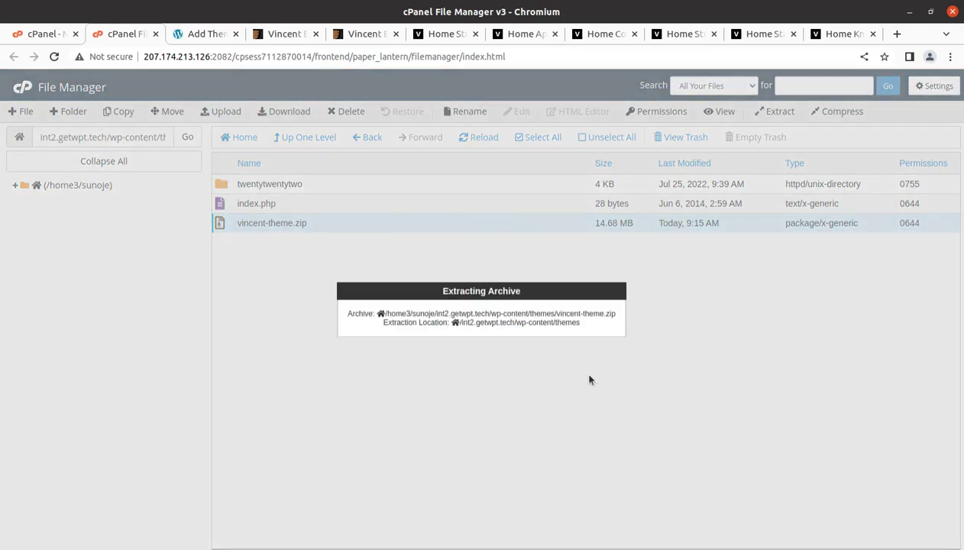
{"action": "left_click", "coordinate": [680, 437]}
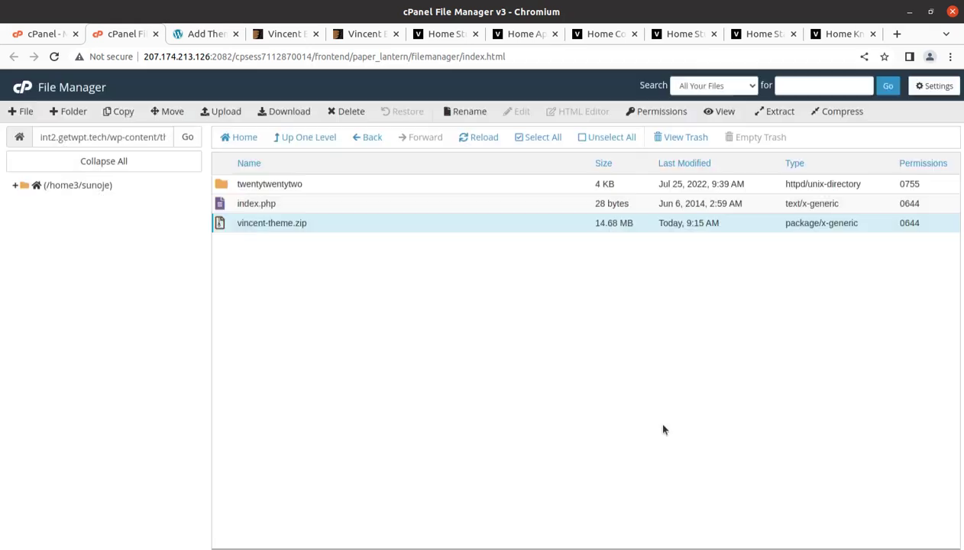
{"action": "left_click", "coordinate": [489, 142]}
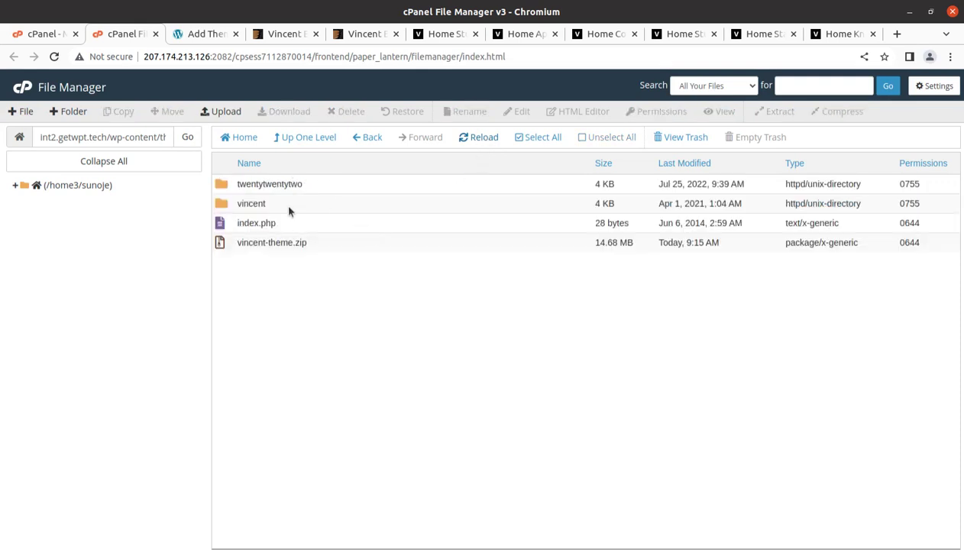
Inspect the contents of the extracted vincent folder, then return to the themes folder.
{"action": "double_click", "coordinate": [251, 203]}
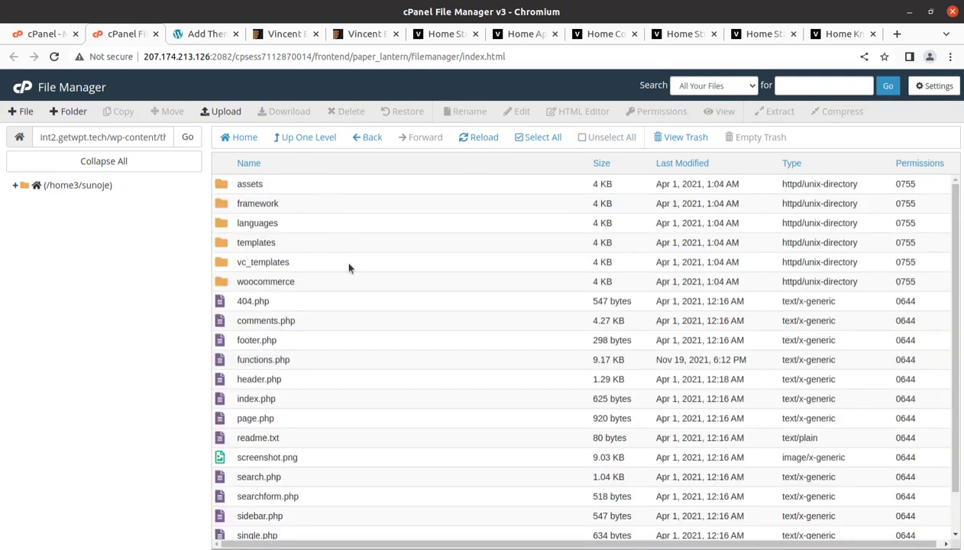
{"action": "scroll", "coordinate": [412, 397], "scroll_direction": "down", "scroll_amount": 2}
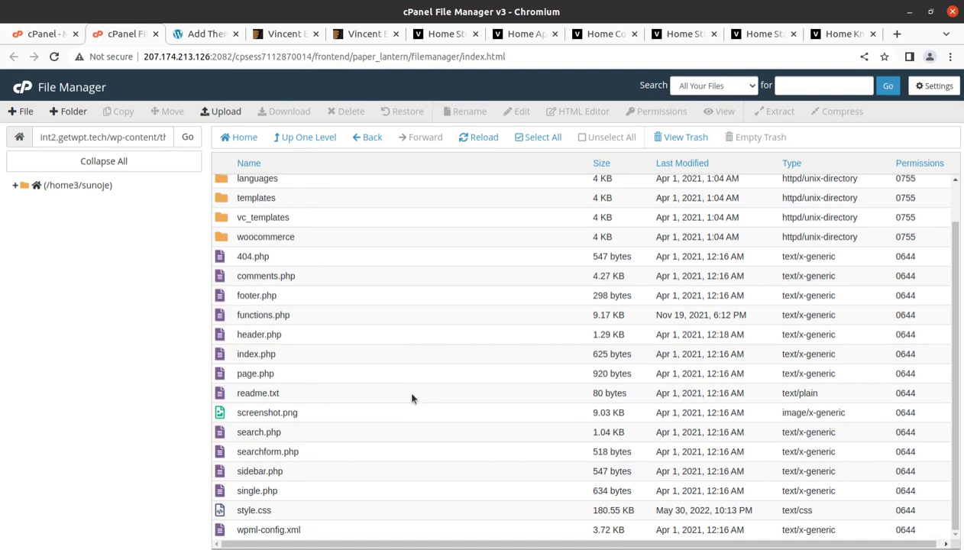
{"action": "scroll", "coordinate": [405, 387], "scroll_direction": "up", "scroll_amount": 2}
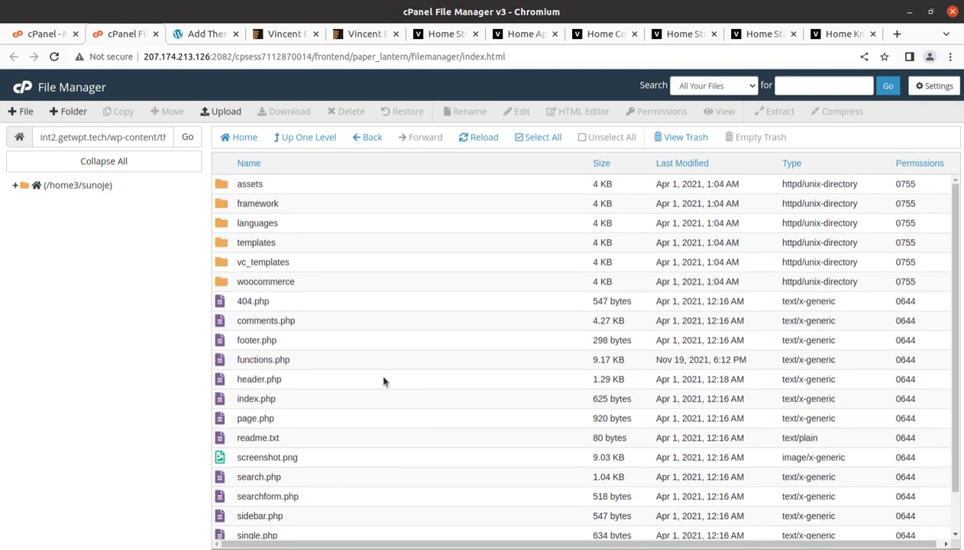
{"action": "left_click", "coordinate": [320, 139]}
Permanently delete vincent-theme.zip from the themes folder, skipping the trash.
{"action": "left_click", "coordinate": [290, 242]}
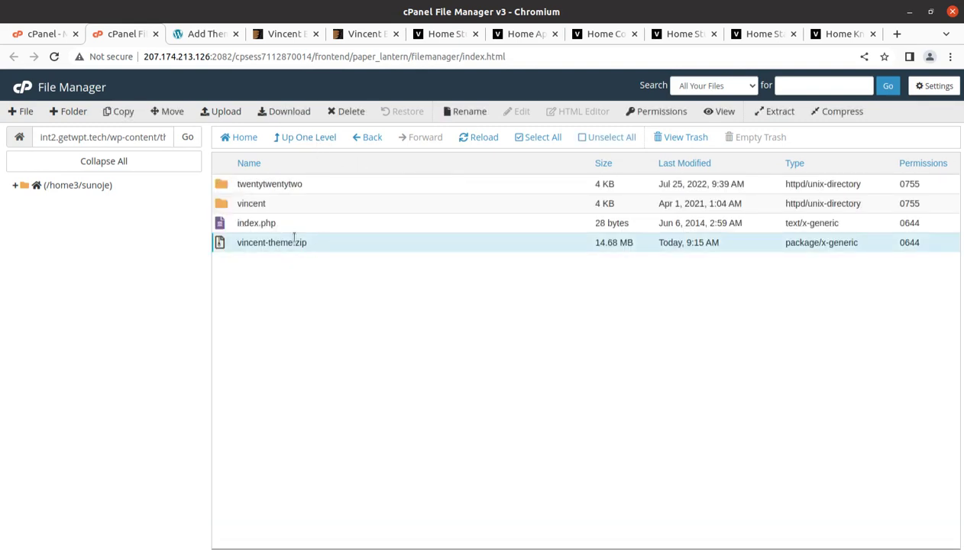
{"action": "left_click", "coordinate": [338, 112]}
{"action": "left_click", "coordinate": [351, 315]}
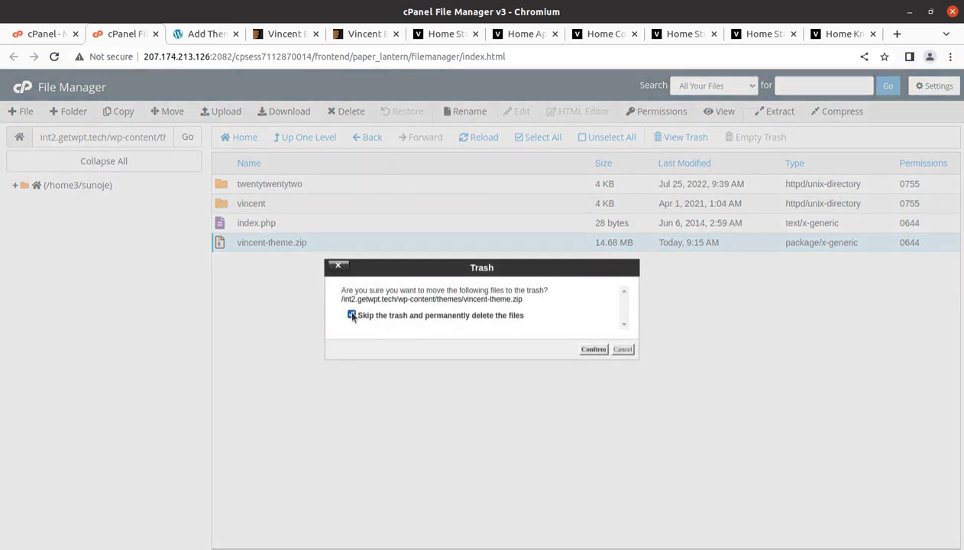
{"action": "left_click", "coordinate": [593, 349]}
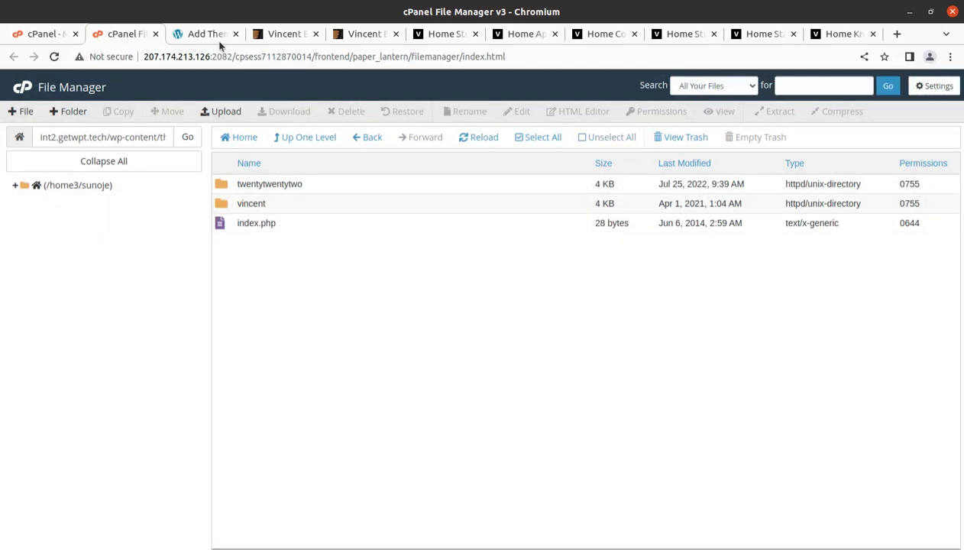
Switch to the WordPress Themes page, point out the Vincent theme's name in its details and activate the theme.
{"action": "left_click", "coordinate": [217, 42]}
{"action": "left_click", "coordinate": [31, 258]}
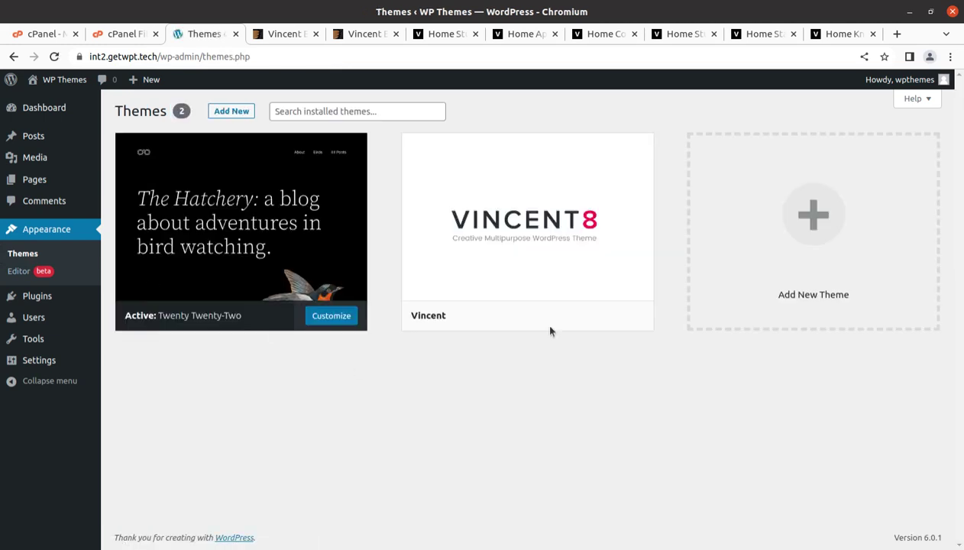
{"action": "left_click", "coordinate": [527, 227]}
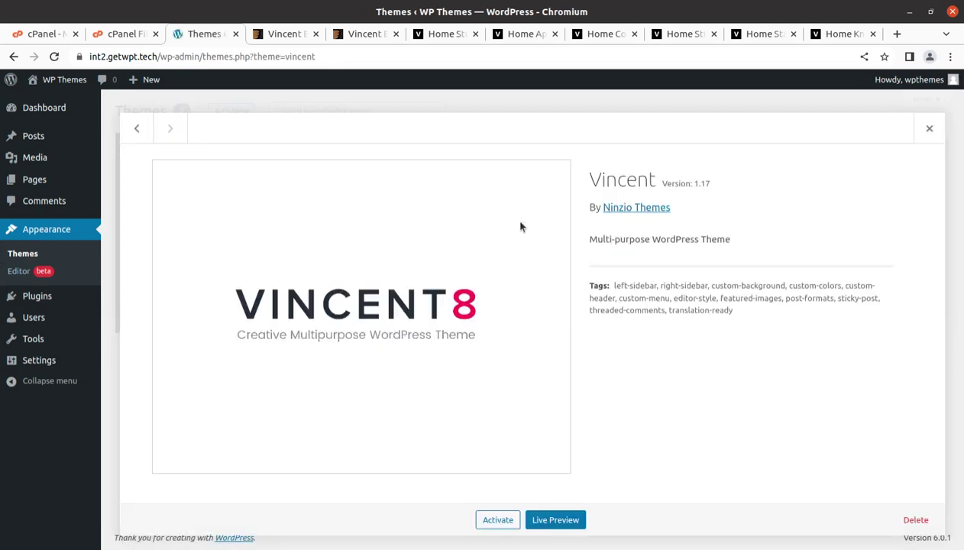
{"action": "left_click_drag", "start_coordinate": [587, 180], "coordinate": [659, 185]}
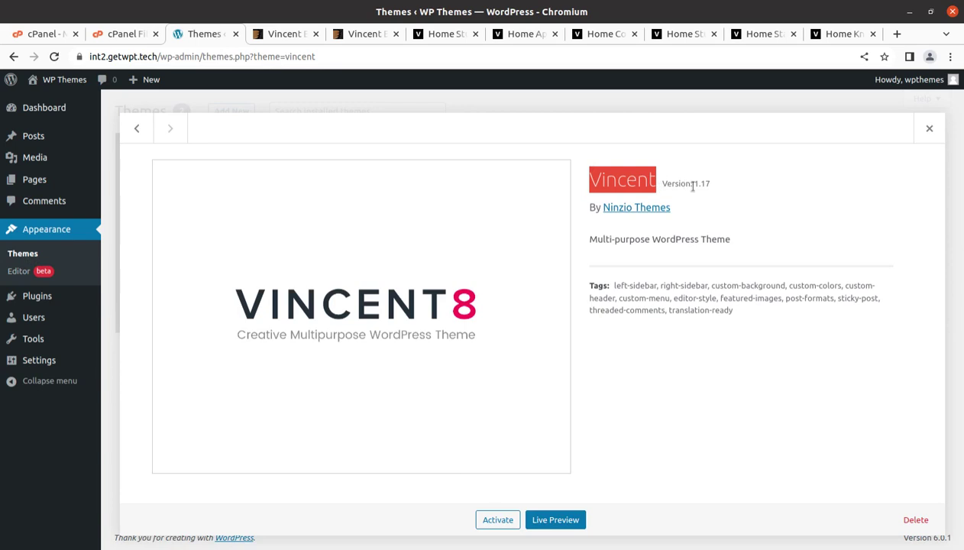
{"action": "left_click", "coordinate": [720, 190]}
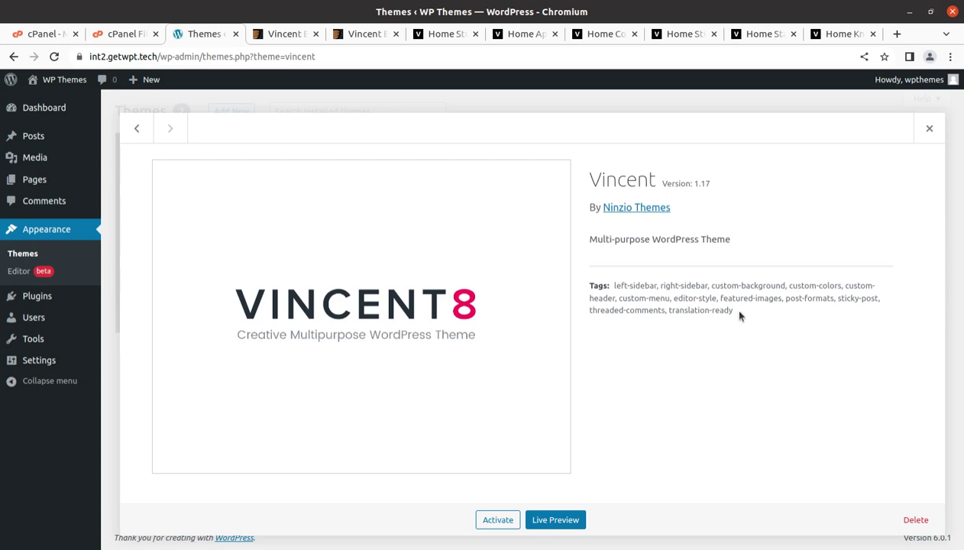
{"action": "left_click", "coordinate": [493, 521]}
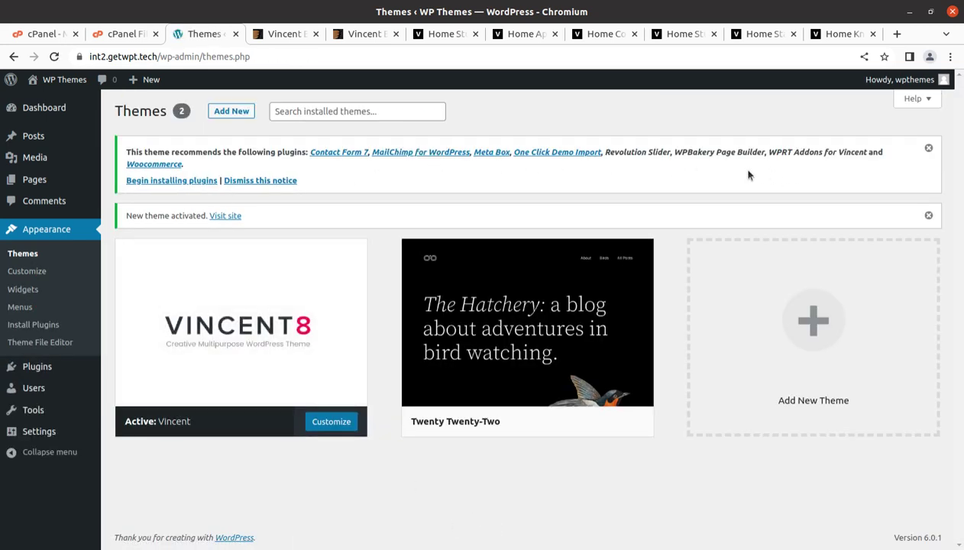
Open the installation page for the theme's recommended plugins and point out the listed plugins, from Woocommerce up to Contact Form 7 and Meta Box.
{"action": "left_click", "coordinate": [174, 182]}
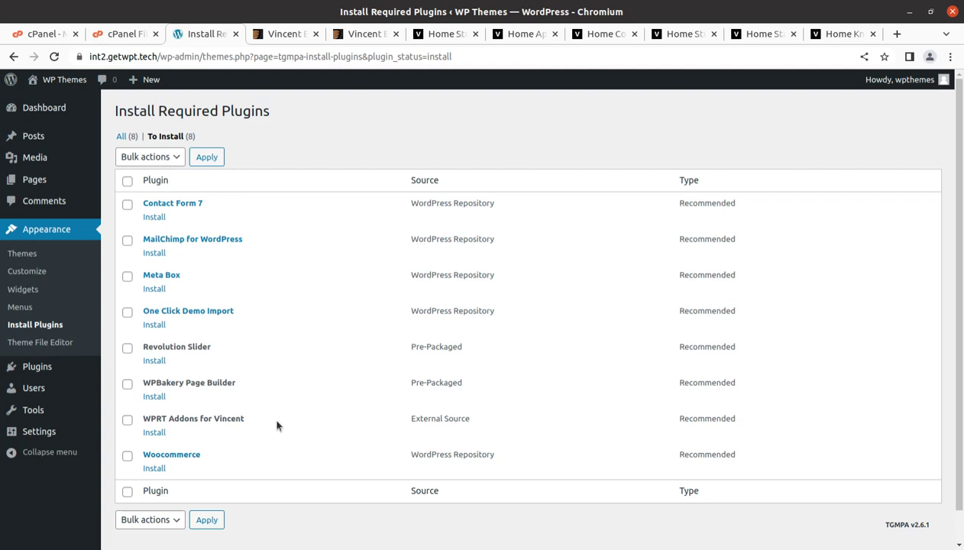
{"action": "left_click_drag", "start_coordinate": [217, 458], "coordinate": [142, 458]}
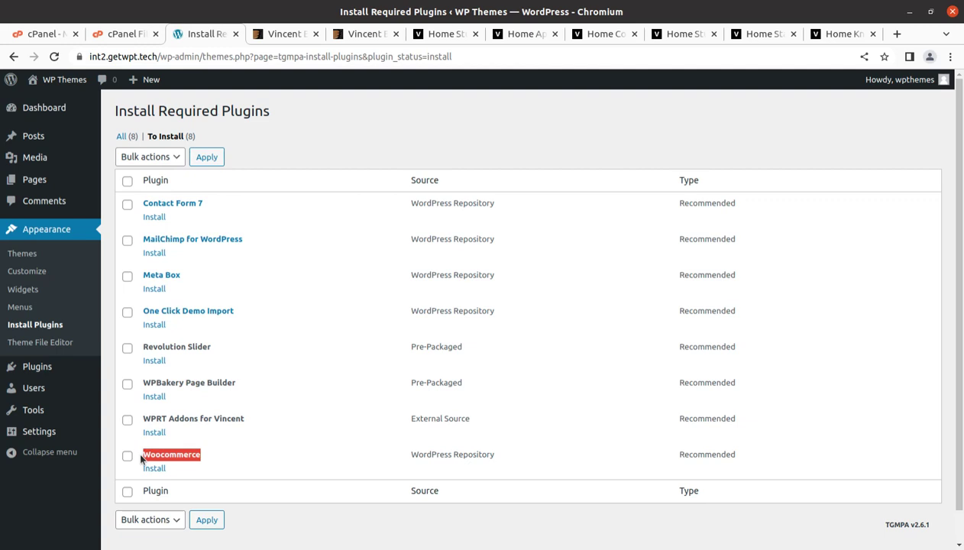
{"action": "triple_click", "coordinate": [254, 416]}
{"action": "left_click_drag", "start_coordinate": [209, 430], "coordinate": [238, 431]}
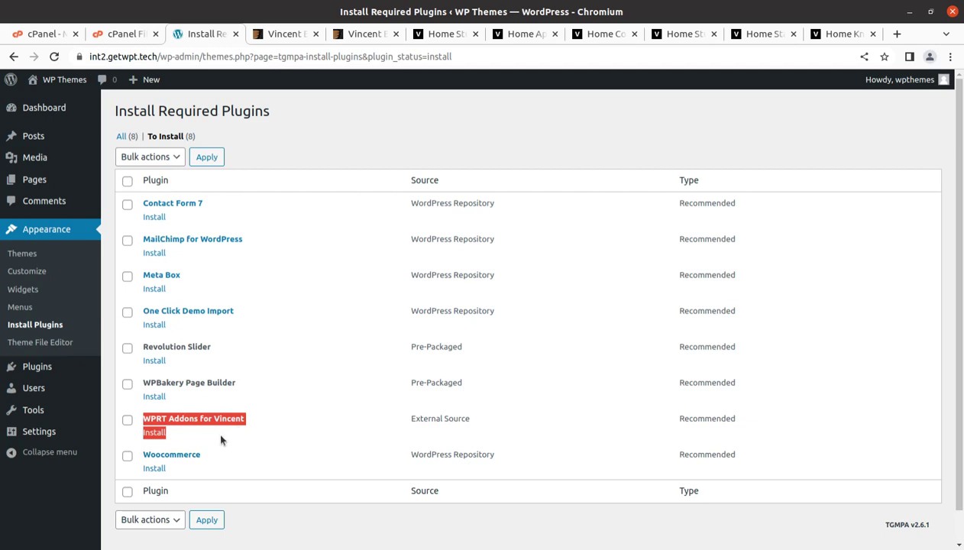
{"action": "left_click", "coordinate": [221, 437]}
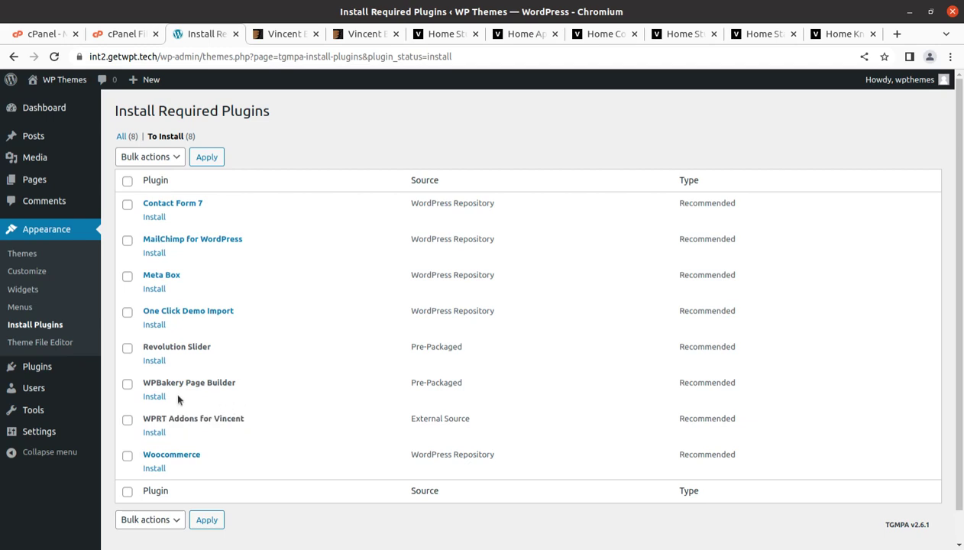
{"action": "left_click_drag", "start_coordinate": [252, 385], "coordinate": [141, 386]}
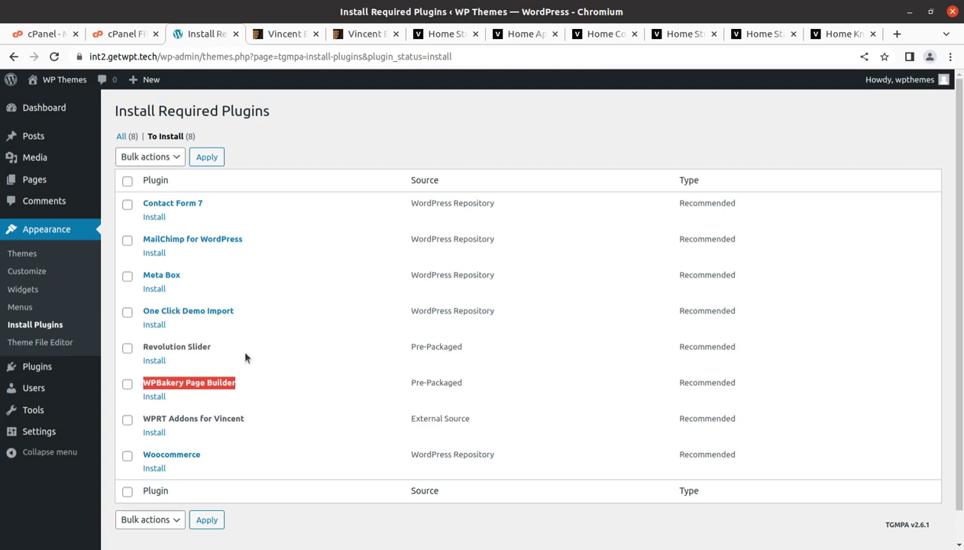
{"action": "left_click_drag", "start_coordinate": [242, 348], "coordinate": [129, 348]}
{"action": "left_click_drag", "start_coordinate": [243, 310], "coordinate": [146, 321]}
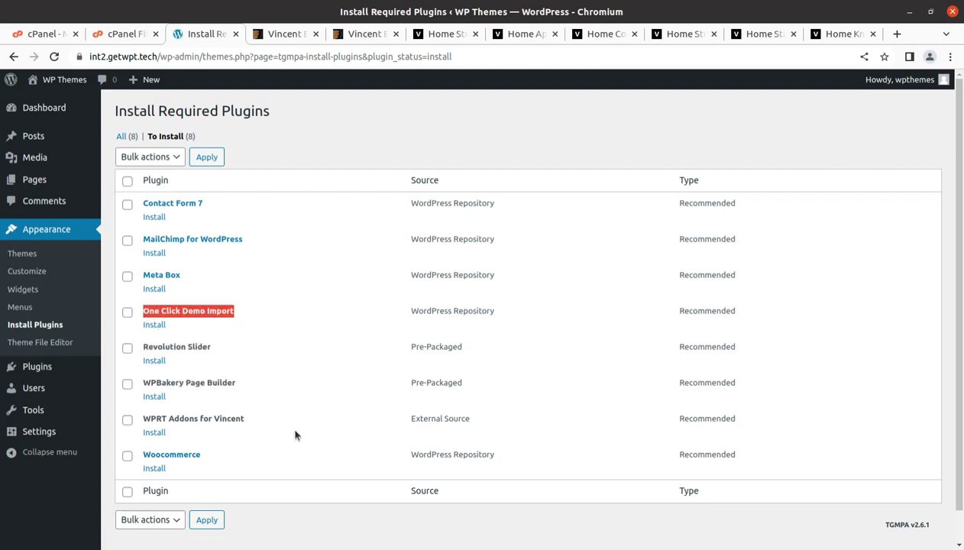
{"action": "left_click_drag", "start_coordinate": [258, 242], "coordinate": [138, 238]}
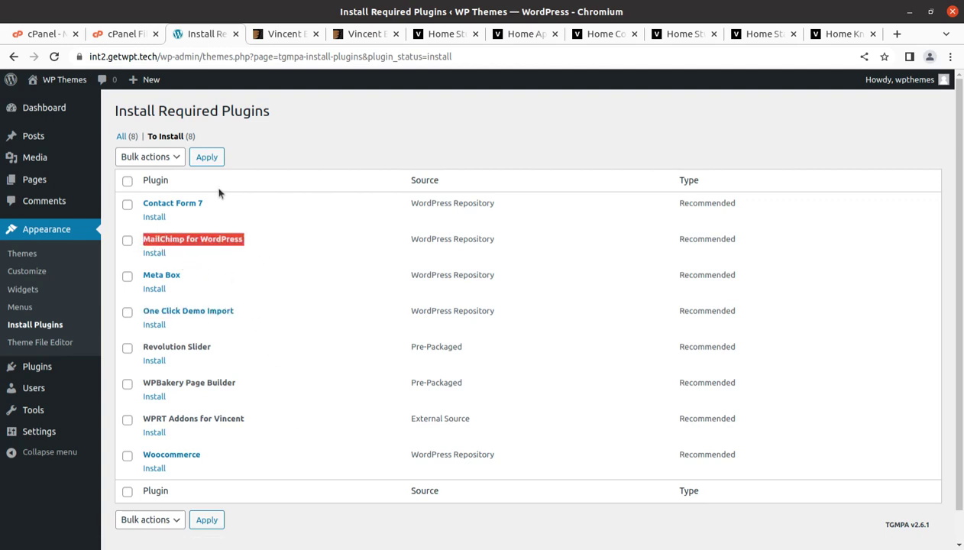
{"action": "left_click_drag", "start_coordinate": [216, 203], "coordinate": [142, 201]}
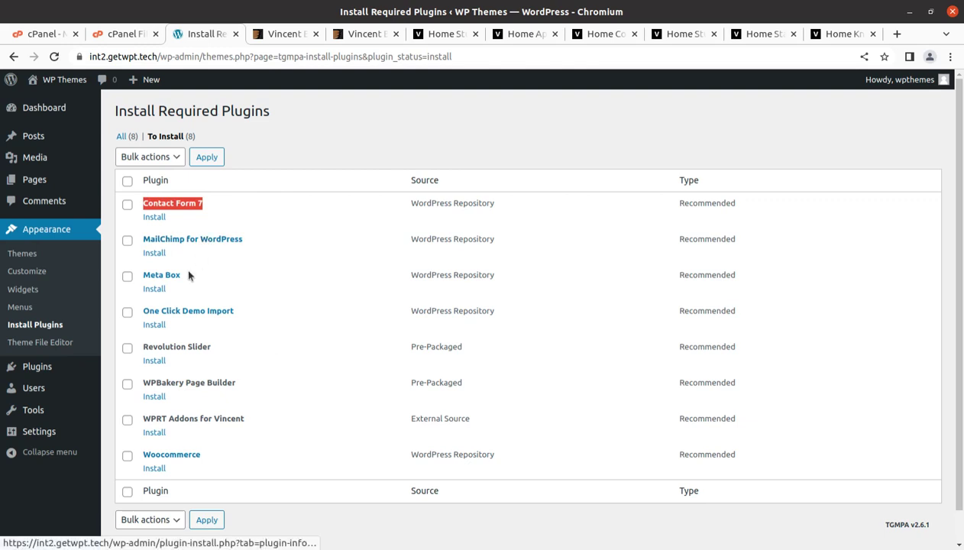
{"action": "left_click_drag", "start_coordinate": [191, 277], "coordinate": [140, 269]}
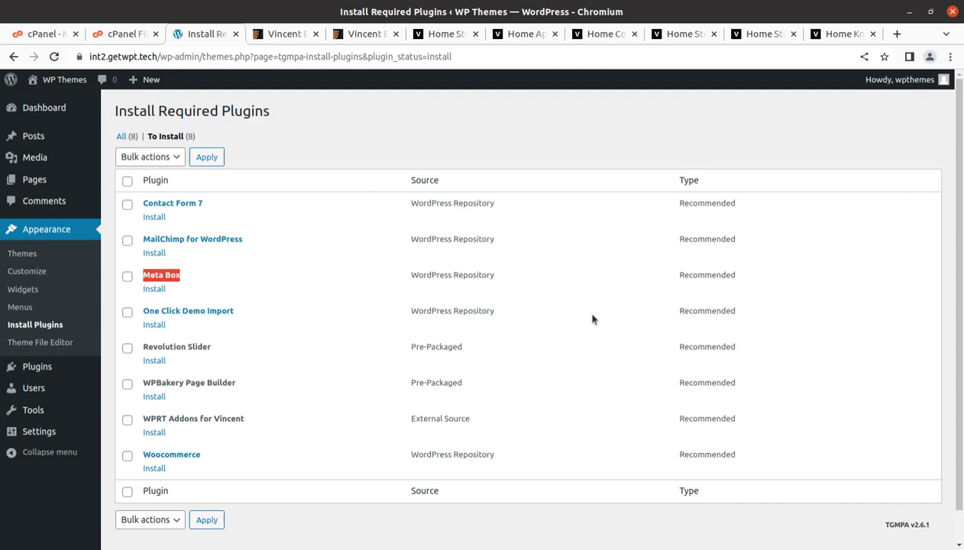
Bulk install all the plugins recommended for the Vincent theme, then check the completion message in the installation report.
{"action": "left_click", "coordinate": [127, 181]}
{"action": "left_click", "coordinate": [152, 159]}
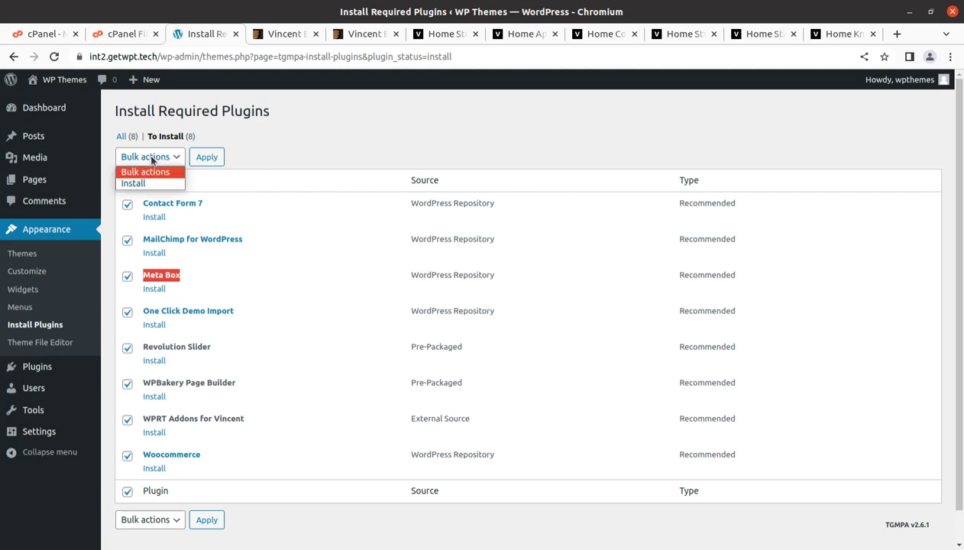
{"action": "left_click", "coordinate": [149, 181]}
{"action": "left_click", "coordinate": [205, 157]}
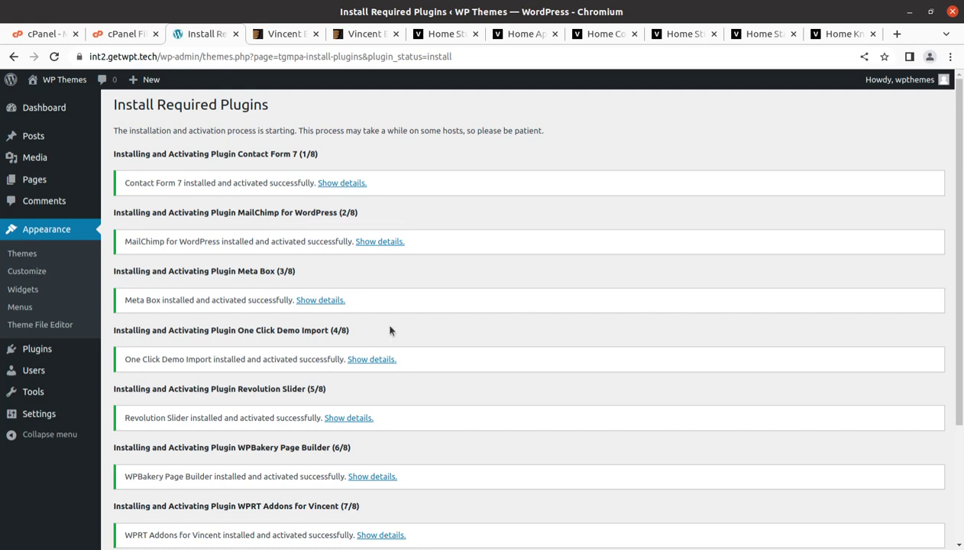
{"action": "scroll", "coordinate": [329, 535], "scroll_direction": "down", "scroll_amount": 3}
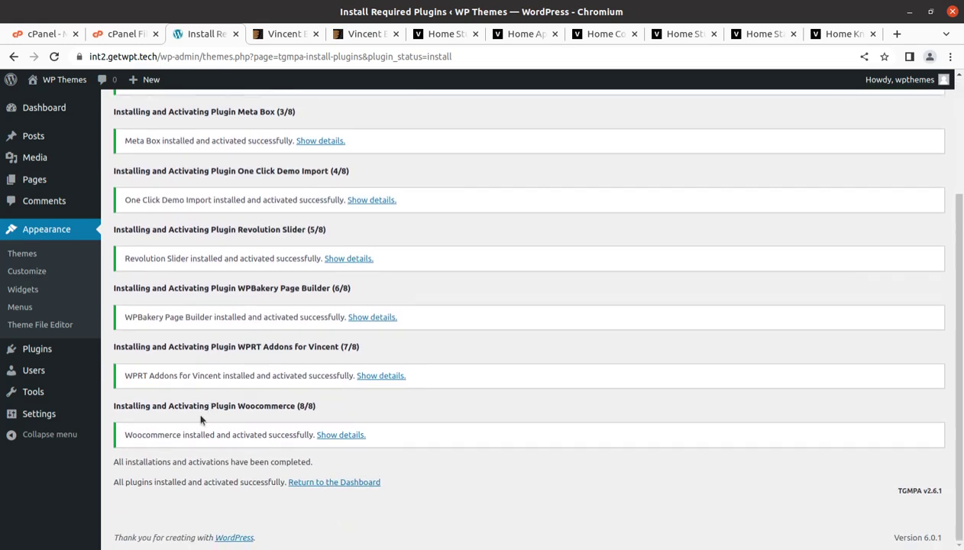
{"action": "left_click_drag", "start_coordinate": [109, 463], "coordinate": [230, 459]}
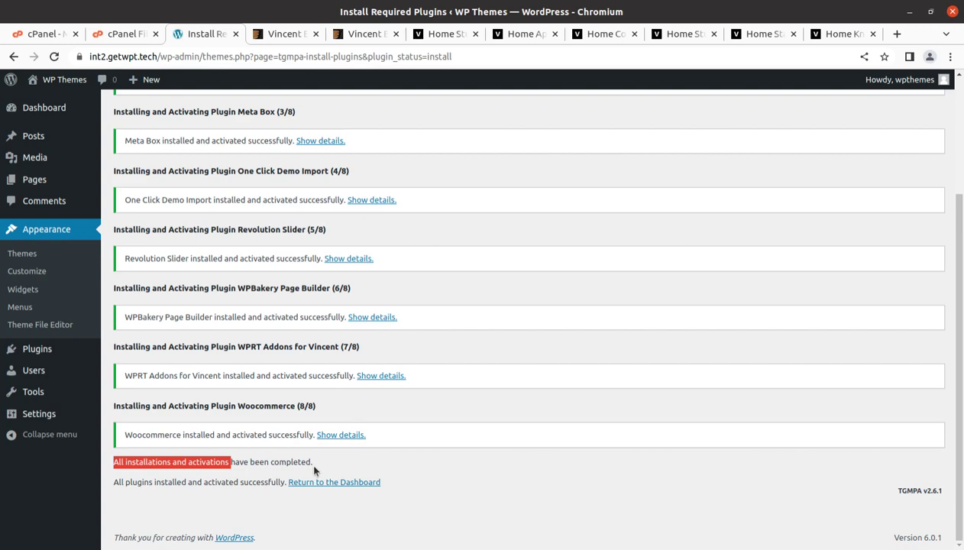
Leave the plugin installation report for the dashboard, skip the WooCommerce store details setup and decline usage tracking.
{"action": "scroll", "coordinate": [314, 471], "scroll_direction": "up", "scroll_amount": 3}
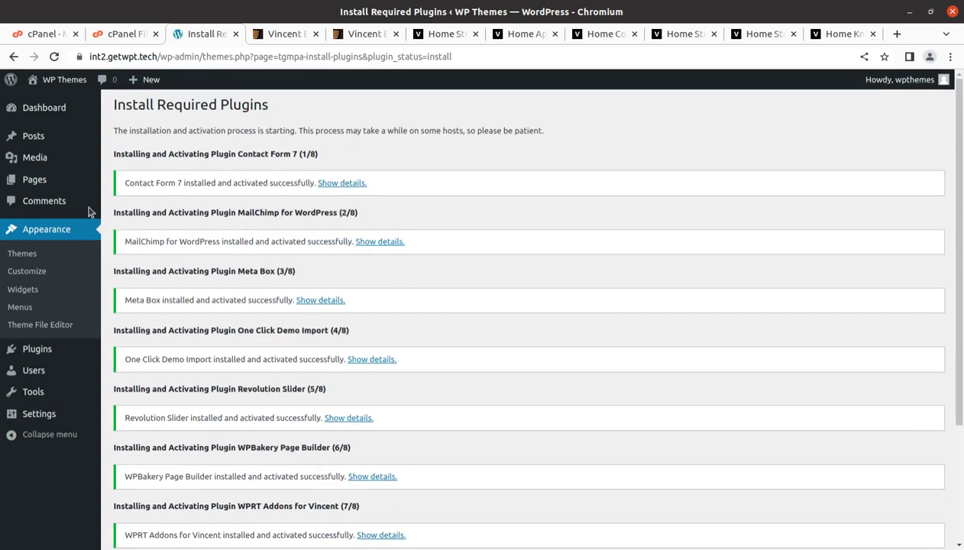
{"action": "left_click", "coordinate": [48, 111]}
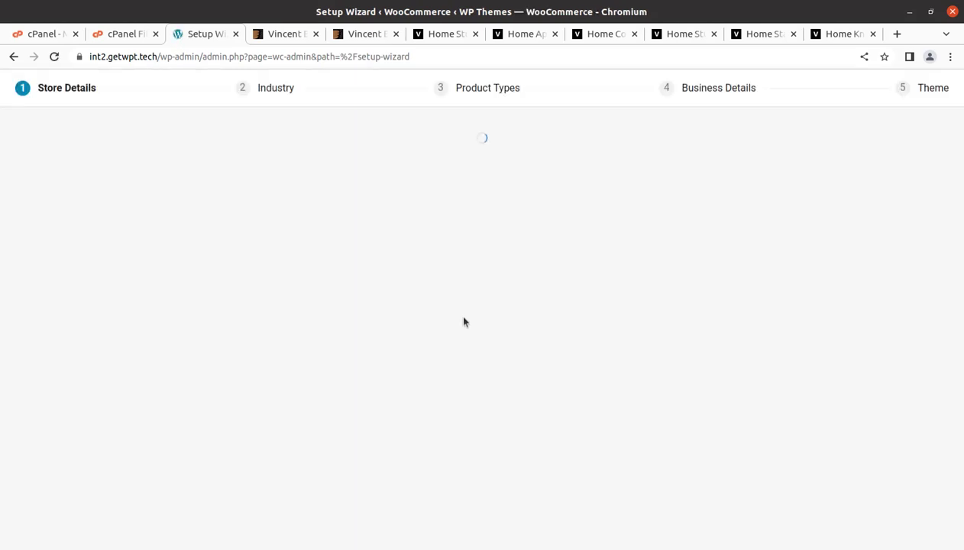
{"action": "scroll", "coordinate": [519, 390], "scroll_direction": "down", "scroll_amount": 2}
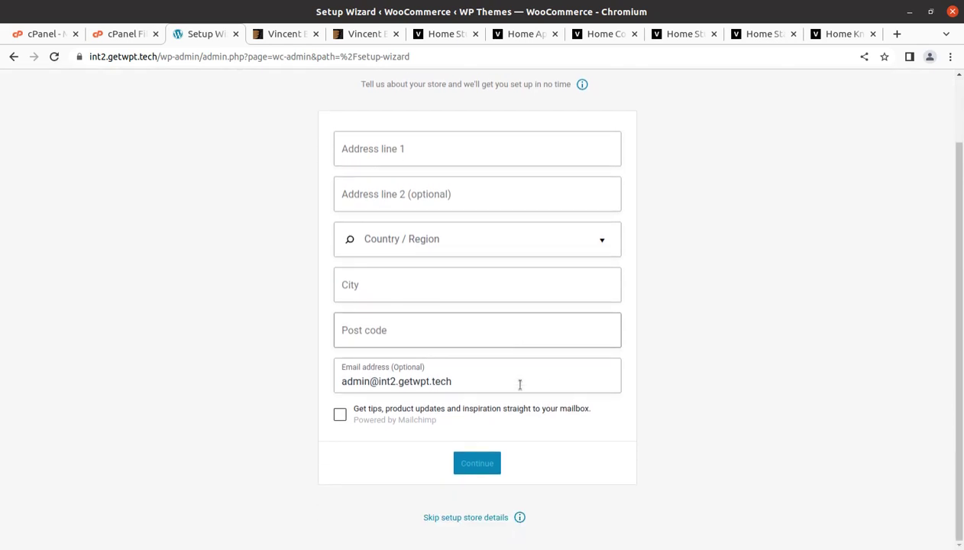
{"action": "left_click", "coordinate": [456, 520]}
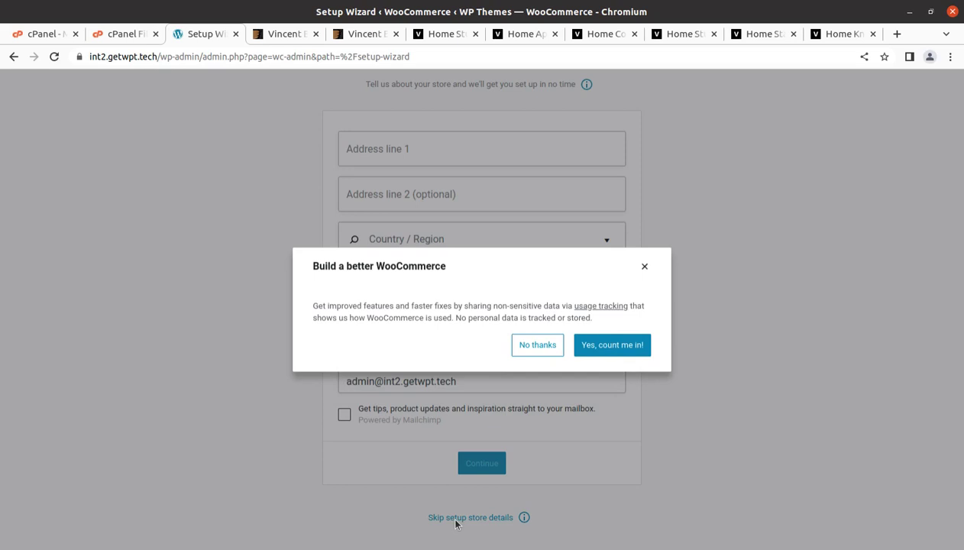
{"action": "left_click", "coordinate": [540, 347]}
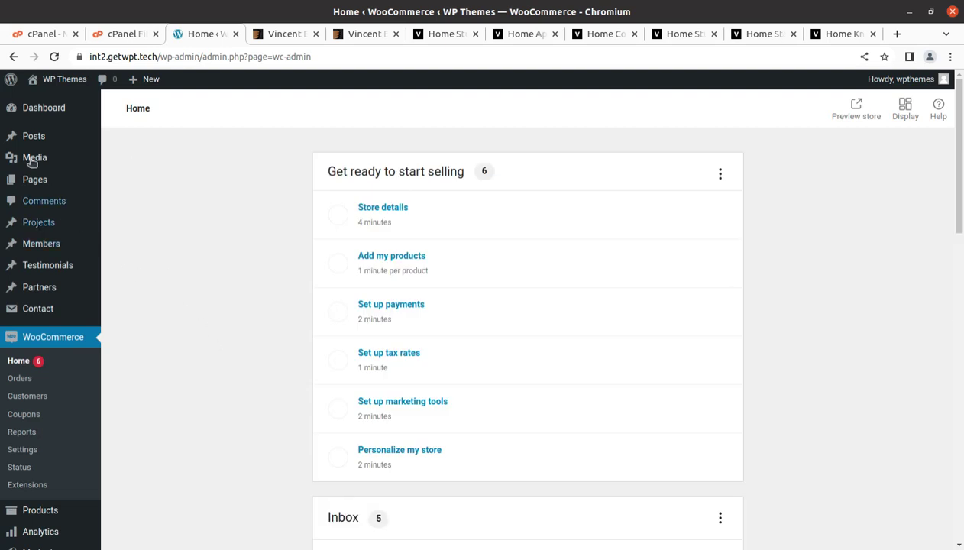
Open the site's front page in a separate tab and examine its current layout, from the header through the post list and sidebar.
{"action": "mouse_move", "coordinate": [52, 81]}
{"action": "middle_click", "coordinate": [49, 100]}
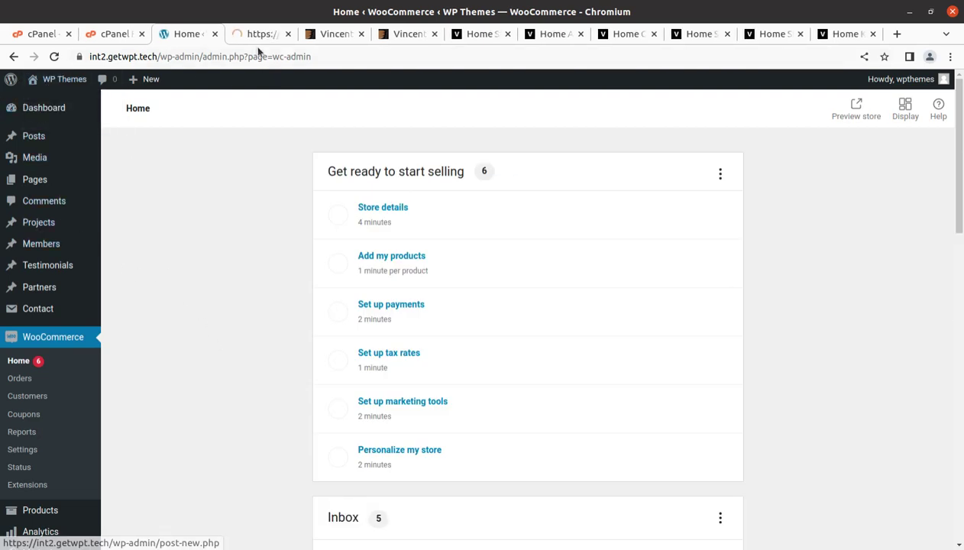
{"action": "left_click", "coordinate": [252, 40]}
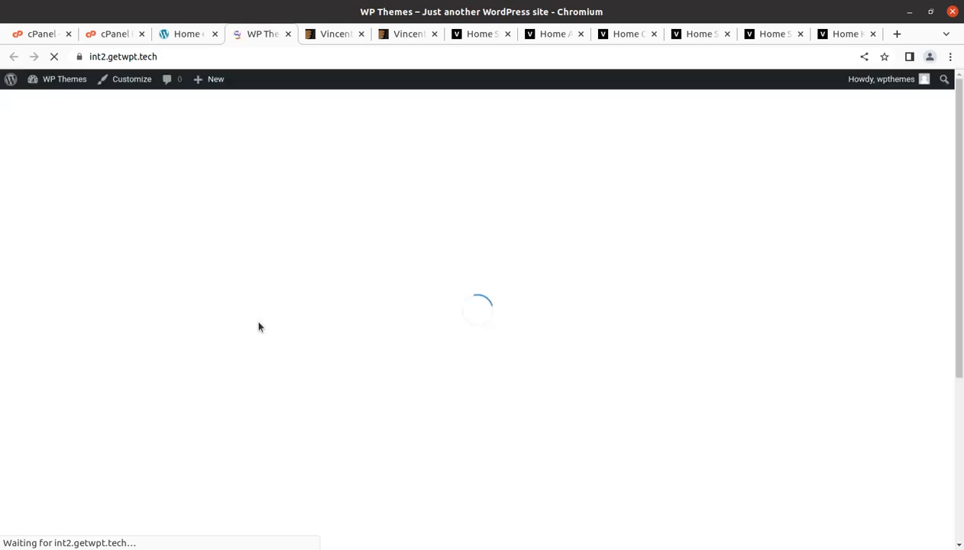
{"action": "scroll", "coordinate": [489, 420], "scroll_direction": "down", "scroll_amount": 2}
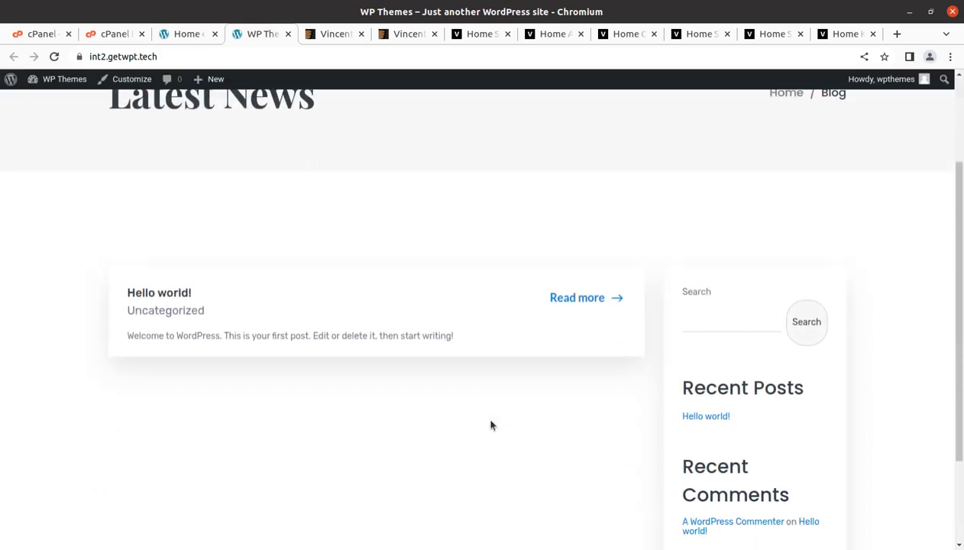
{"action": "scroll", "coordinate": [300, 473], "scroll_direction": "down", "scroll_amount": 2}
{"action": "scroll", "coordinate": [258, 465], "scroll_direction": "up", "scroll_amount": 2}
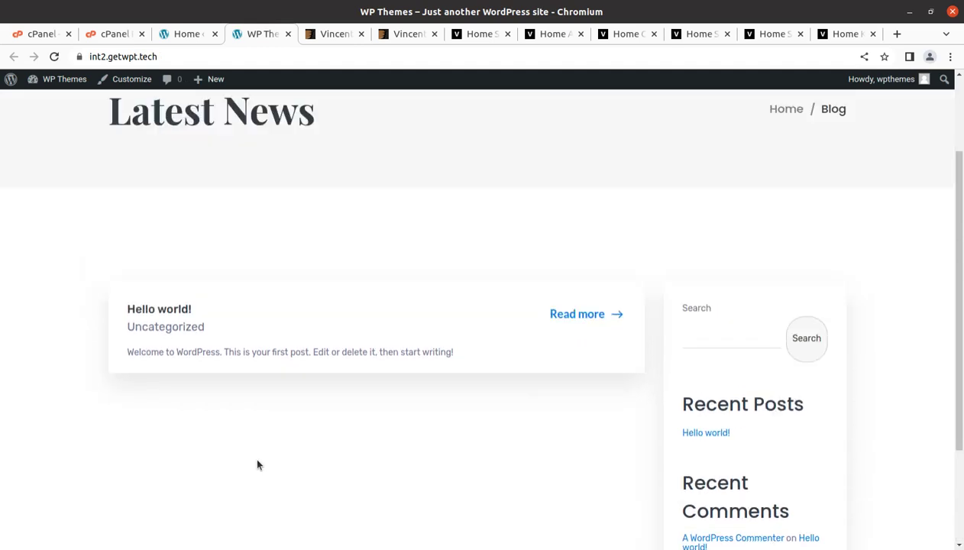
{"action": "scroll", "coordinate": [257, 465], "scroll_direction": "up", "scroll_amount": 2}
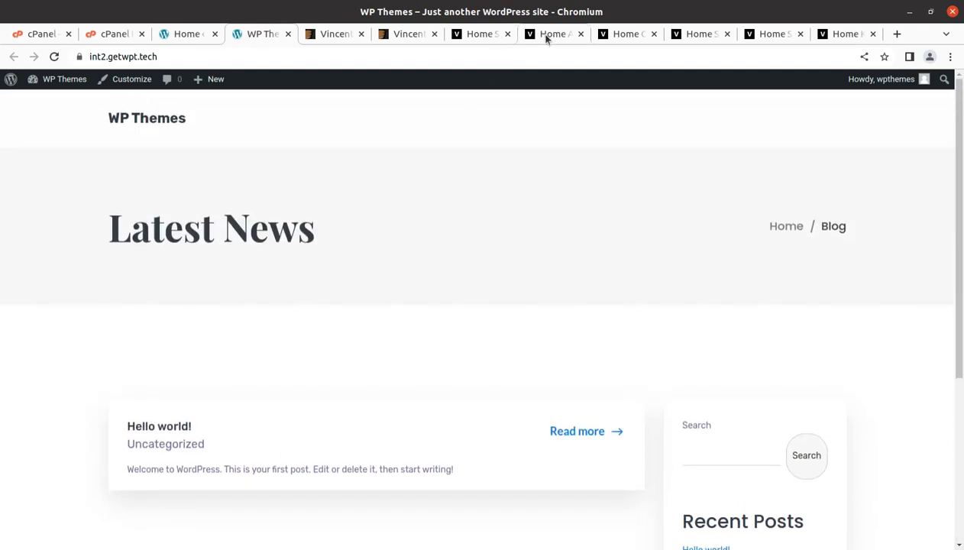
Browse the open Vincent demo homepages, from Home Studio to Home Knowledge and back, and compare them with the site's own front page.
{"action": "left_click", "coordinate": [486, 34]}
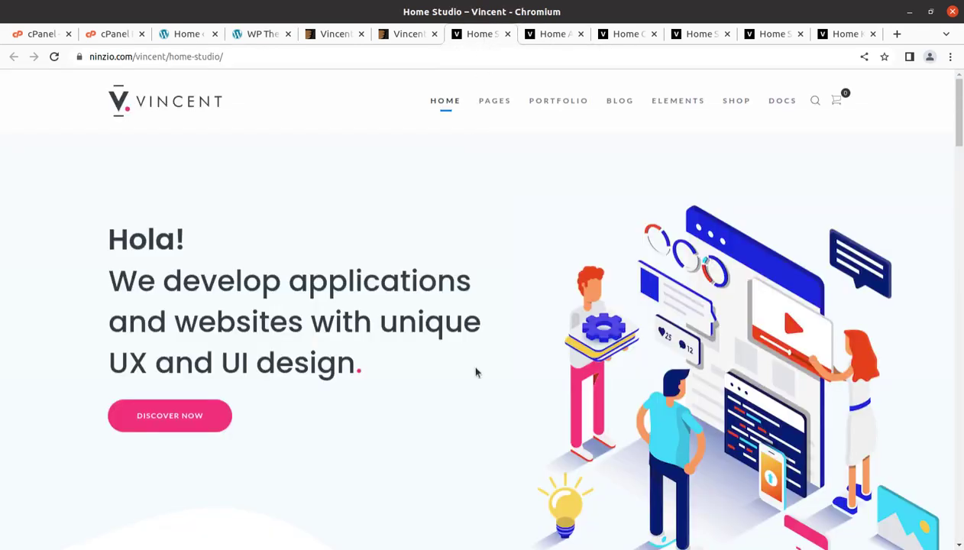
{"action": "left_click", "coordinate": [543, 35]}
{"action": "left_click", "coordinate": [641, 37]}
{"action": "left_click", "coordinate": [699, 35]}
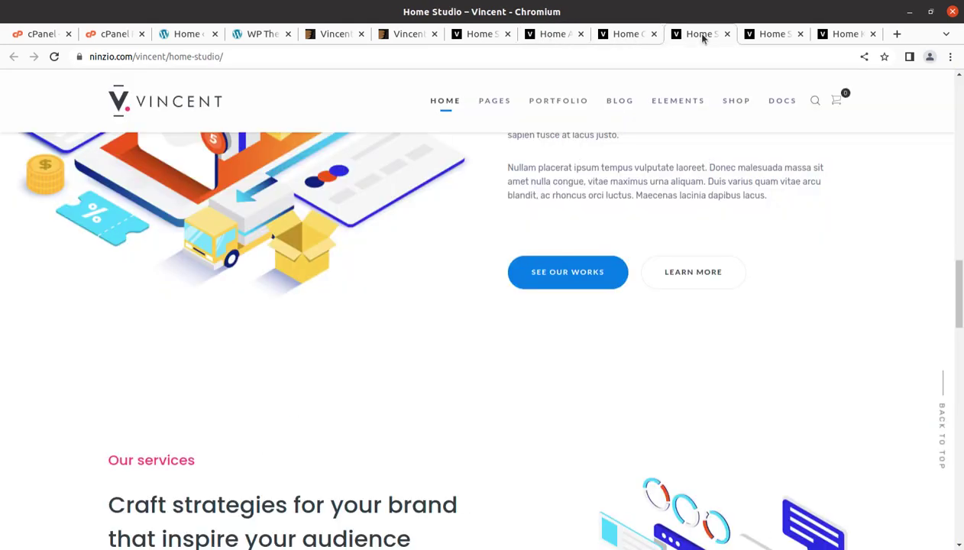
{"action": "left_click", "coordinate": [764, 35]}
{"action": "left_click", "coordinate": [843, 35]}
{"action": "left_click", "coordinate": [768, 36]}
{"action": "left_click", "coordinate": [693, 36]}
{"action": "left_click", "coordinate": [620, 35]}
{"action": "left_click", "coordinate": [562, 36]}
{"action": "left_click", "coordinate": [483, 34]}
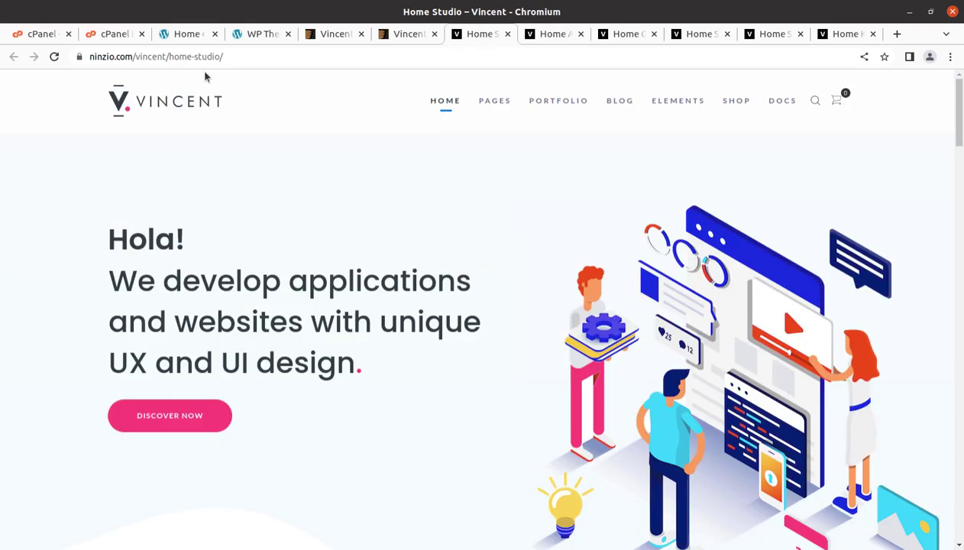
{"action": "left_click", "coordinate": [258, 35]}
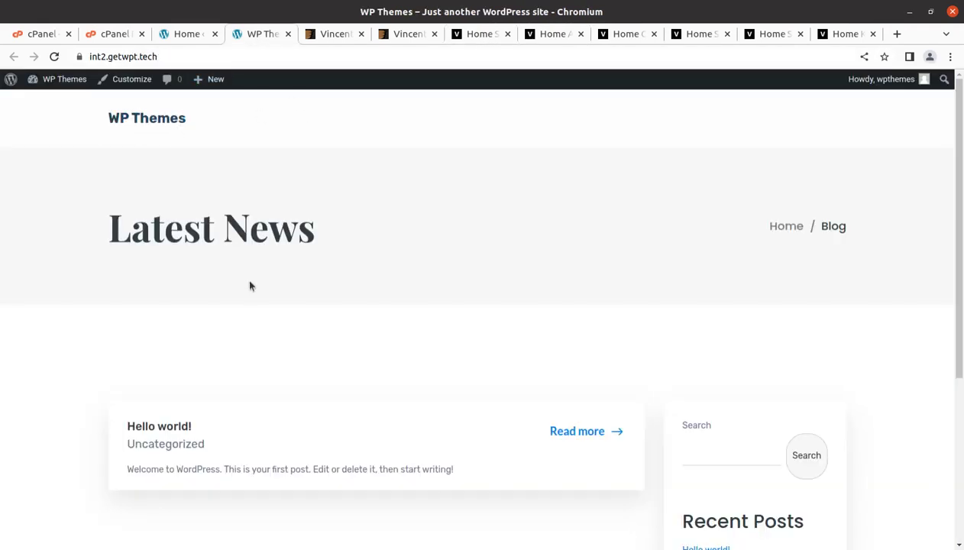
Return to the WordPress admin dashboard and look over its widgets and the admin menu entries.
{"action": "left_click", "coordinate": [177, 35]}
{"action": "left_click", "coordinate": [43, 111]}
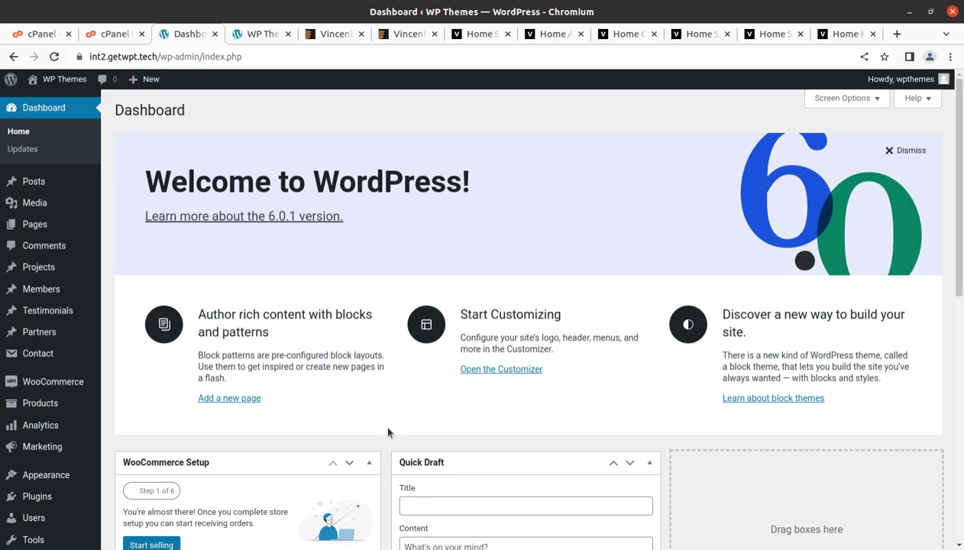
{"action": "scroll", "coordinate": [75, 457], "scroll_direction": "down", "scroll_amount": 1}
{"action": "scroll", "coordinate": [75, 457], "scroll_direction": "down", "scroll_amount": 5}
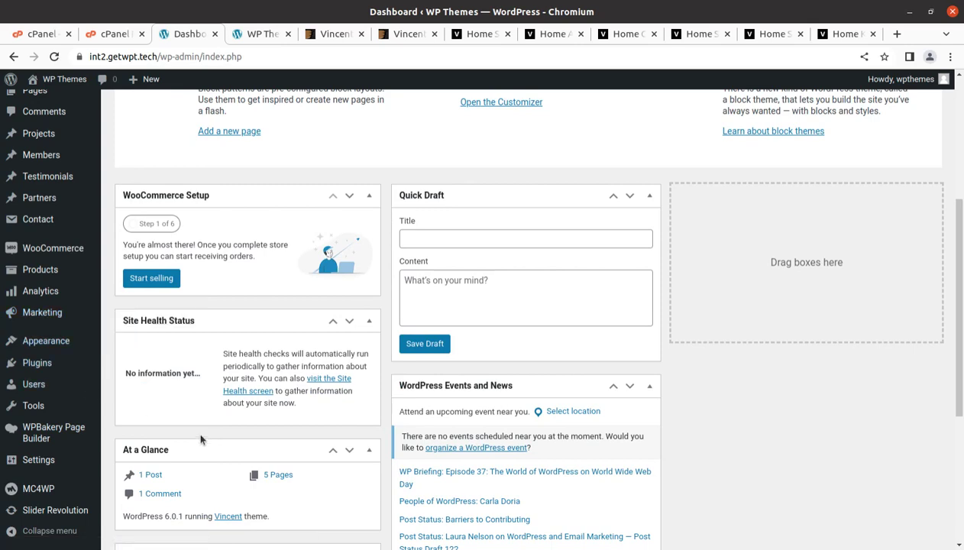
{"action": "scroll", "coordinate": [201, 439], "scroll_direction": "up", "scroll_amount": 6}
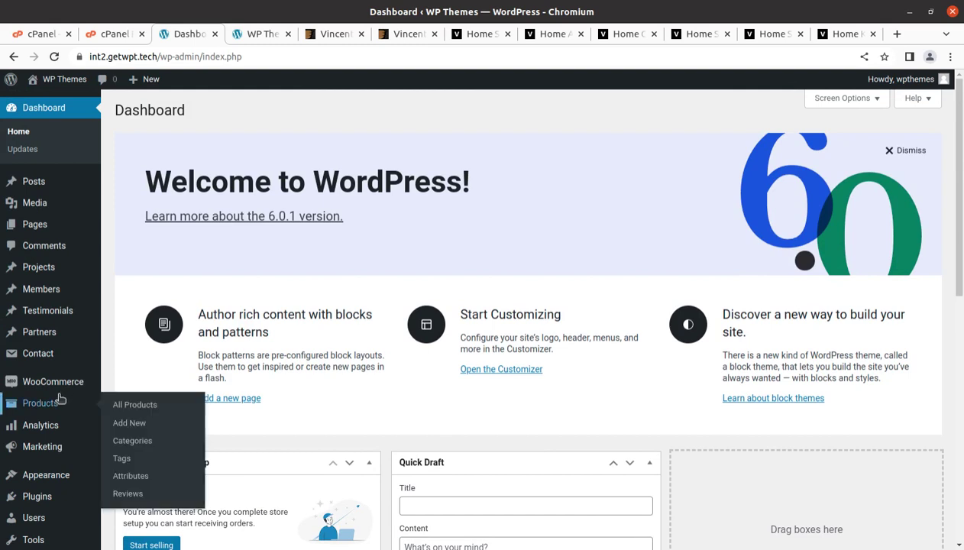
Open the theme's Import Demo Data page and run the Vincent demo import without selecting the optional WPForms, All in One SEO or MonsterInsights plugins.
{"action": "mouse_move", "coordinate": [47, 476]}
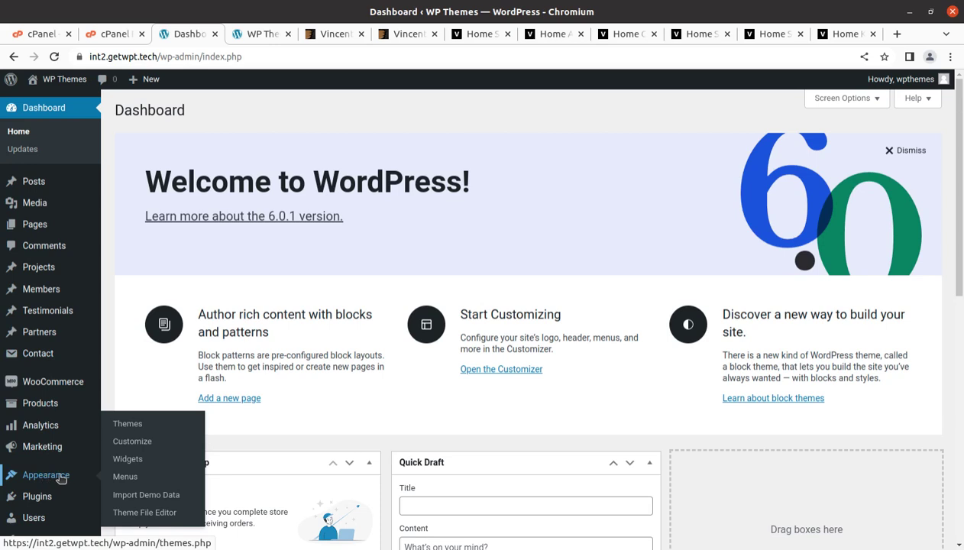
{"action": "left_click", "coordinate": [142, 501]}
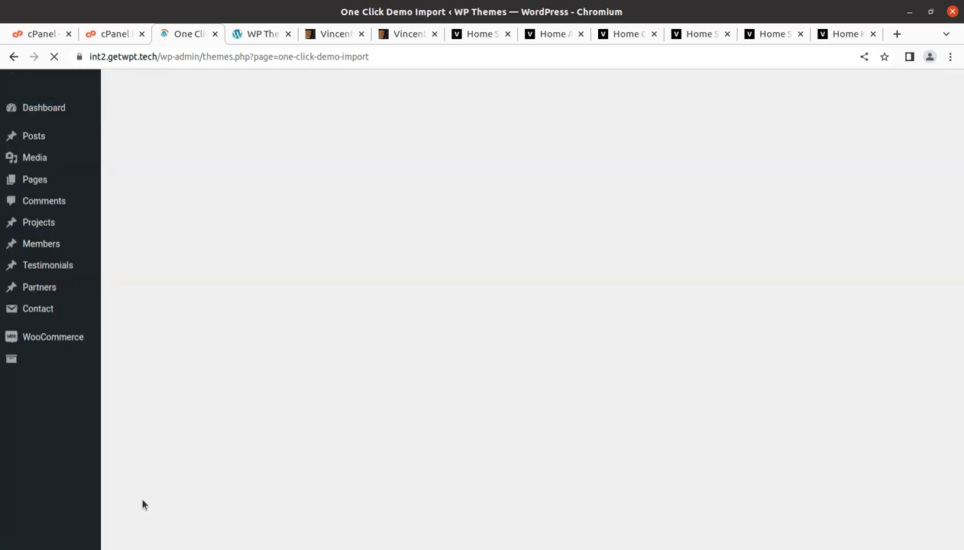
{"action": "scroll", "coordinate": [489, 397], "scroll_direction": "down", "scroll_amount": 3}
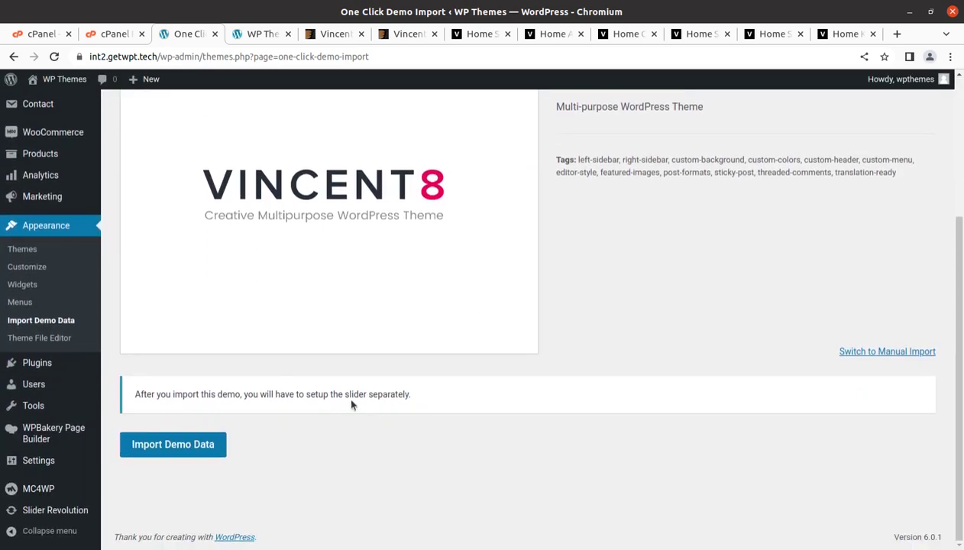
{"action": "left_click", "coordinate": [170, 444]}
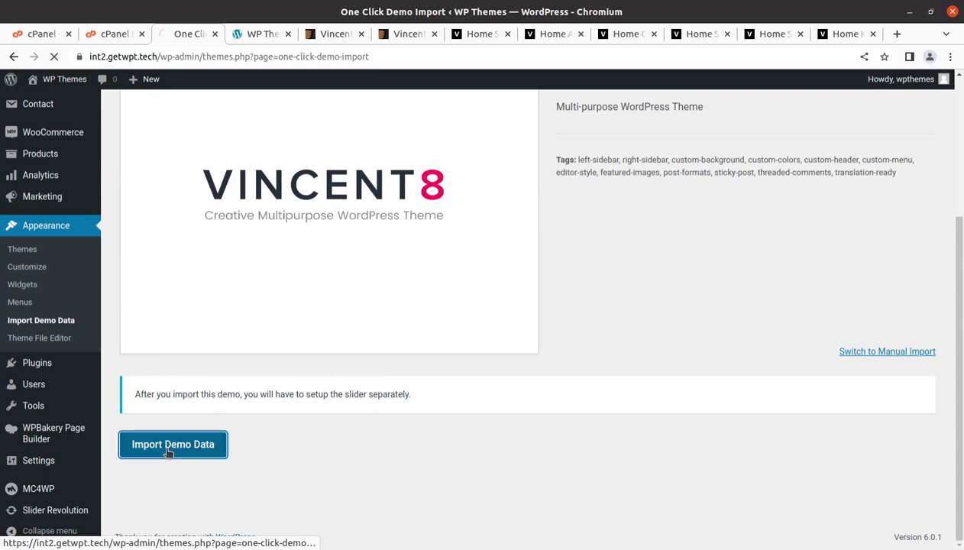
{"action": "scroll", "coordinate": [504, 408], "scroll_direction": "down", "scroll_amount": 1}
{"action": "scroll", "coordinate": [504, 408], "scroll_direction": "down", "scroll_amount": 3}
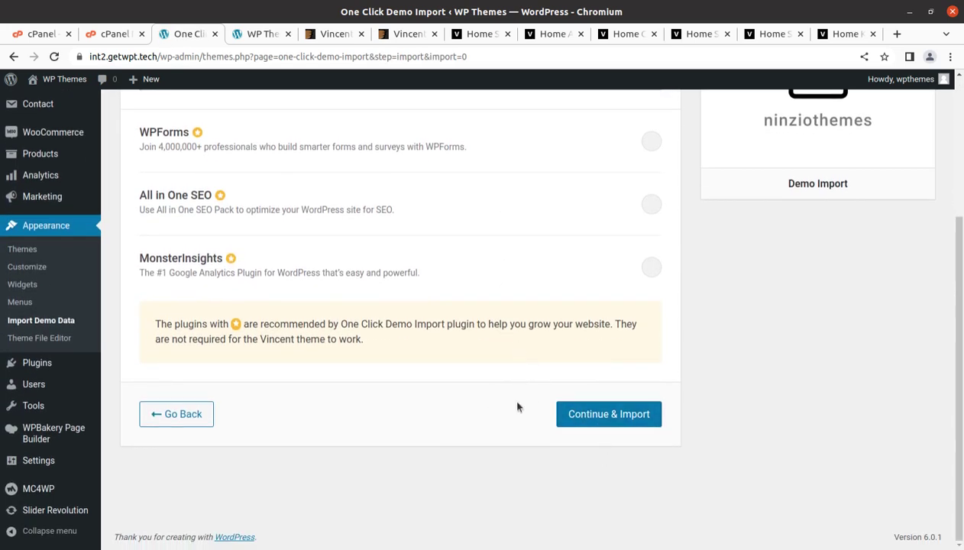
{"action": "left_click", "coordinate": [596, 418]}
{"action": "scroll", "coordinate": [596, 423], "scroll_direction": "up", "scroll_amount": 5}
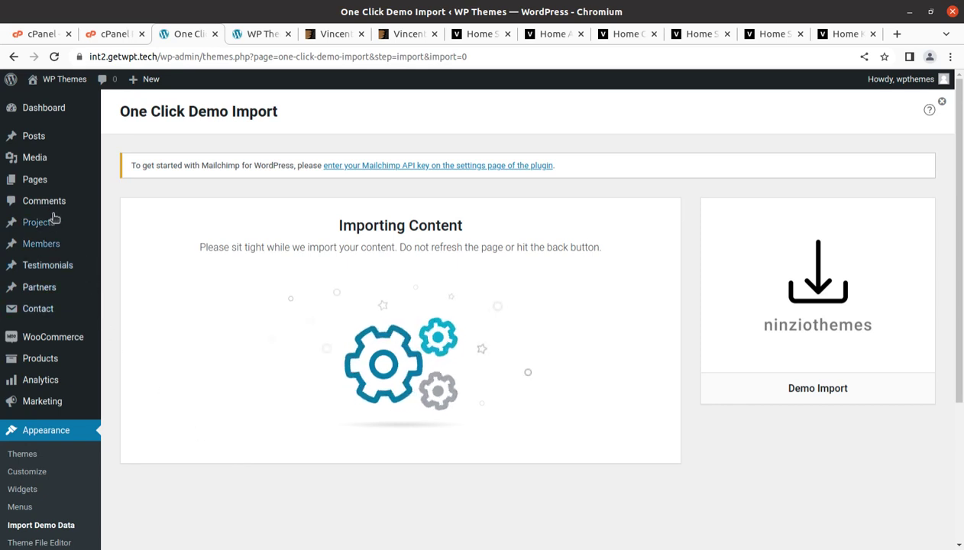
Open the Media Library in a separate tab, look through the imported demo images and close that tab.
{"action": "mouse_move", "coordinate": [30, 158]}
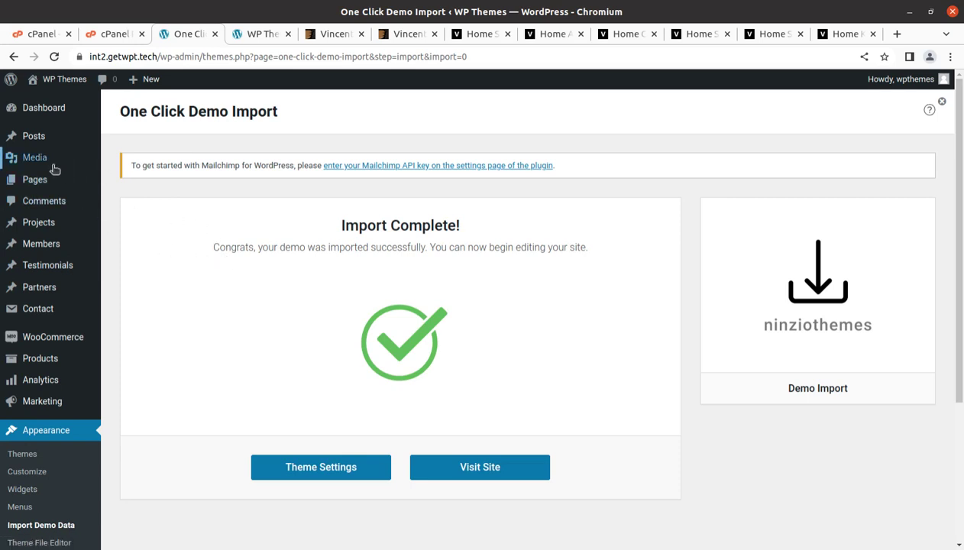
{"action": "middle_click", "coordinate": [125, 159]}
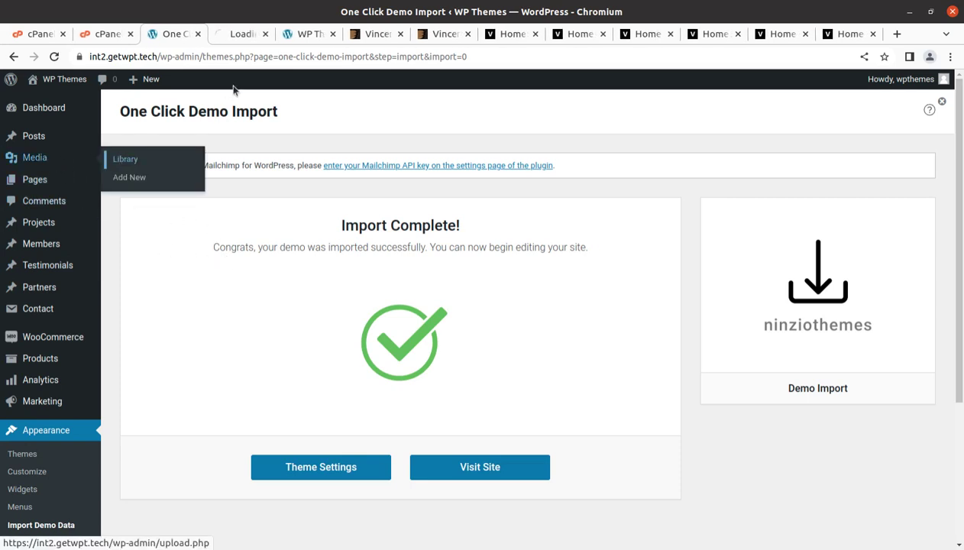
{"action": "left_click", "coordinate": [241, 33]}
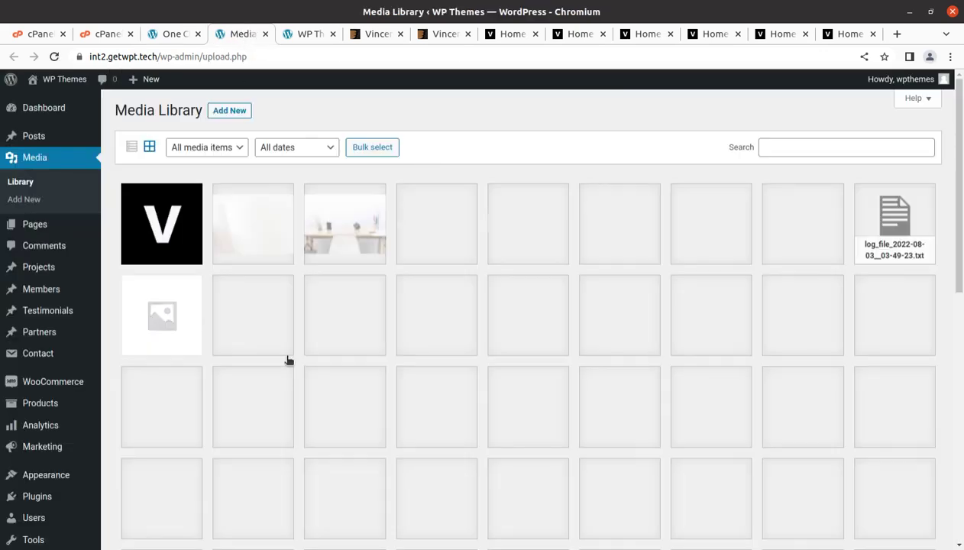
{"action": "scroll", "coordinate": [392, 370], "scroll_direction": "down", "scroll_amount": 4}
{"action": "scroll", "coordinate": [392, 370], "scroll_direction": "down", "scroll_amount": 3}
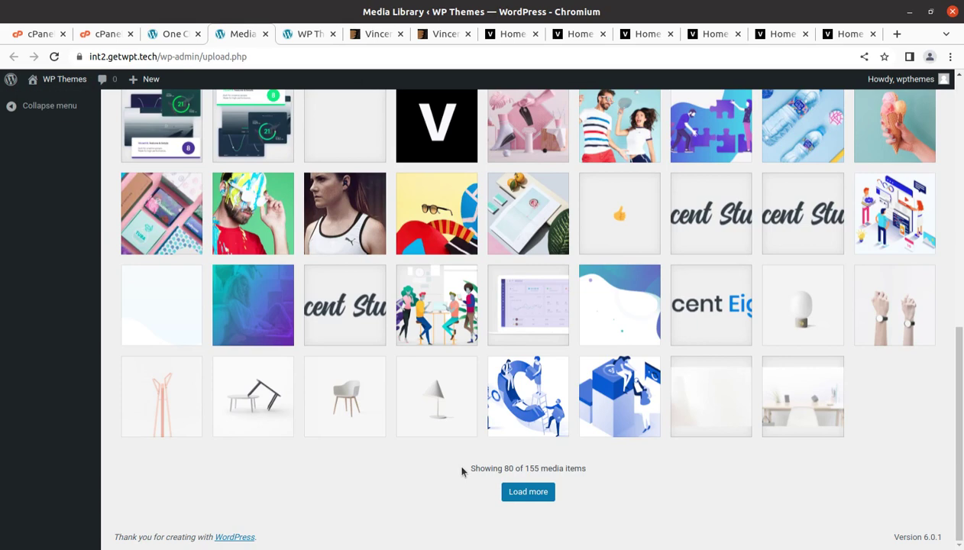
{"action": "scroll", "coordinate": [462, 471], "scroll_direction": "up", "scroll_amount": 2}
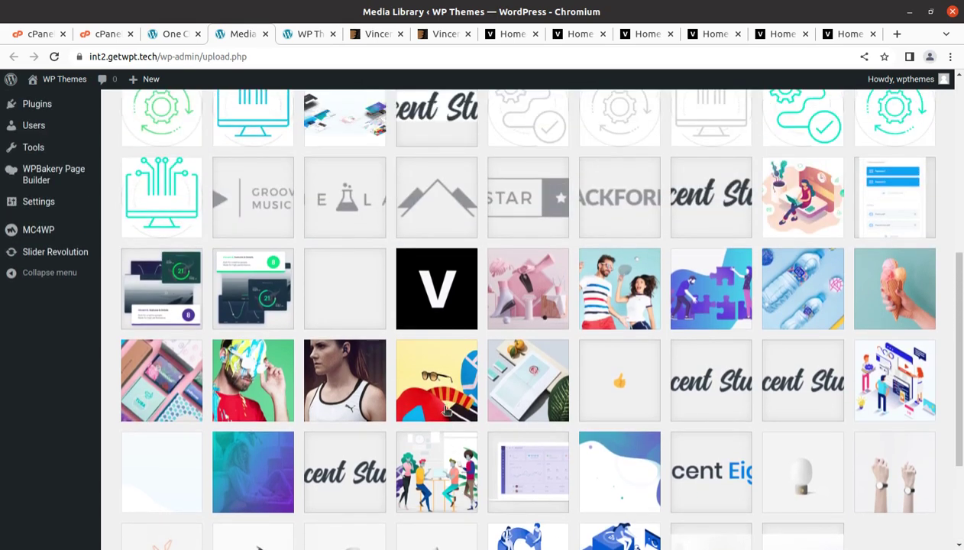
{"action": "left_click", "coordinate": [265, 34]}
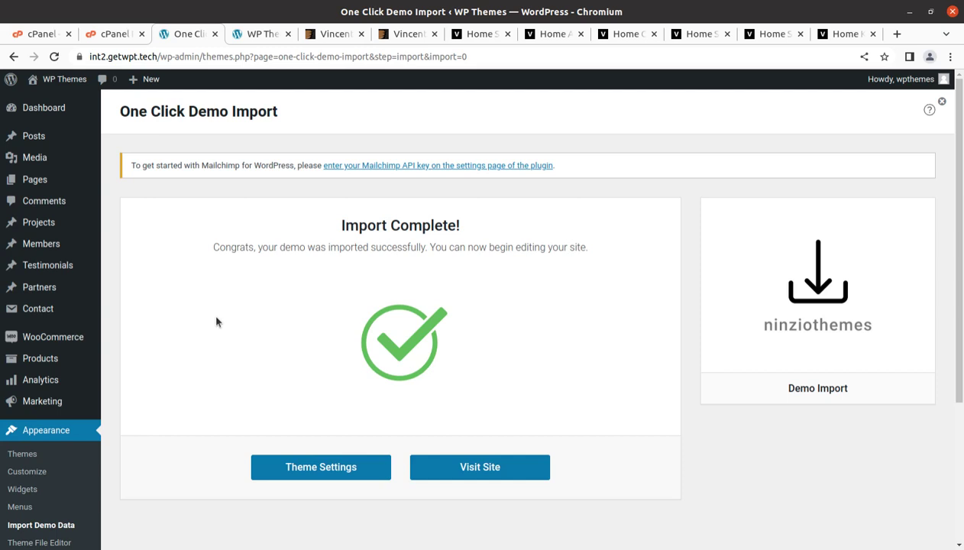
Visit the site from the import completion page and examine the imported homepage's demo previews, such as Home App, Home Startup and Home Corporate.
{"action": "left_click", "coordinate": [469, 473]}
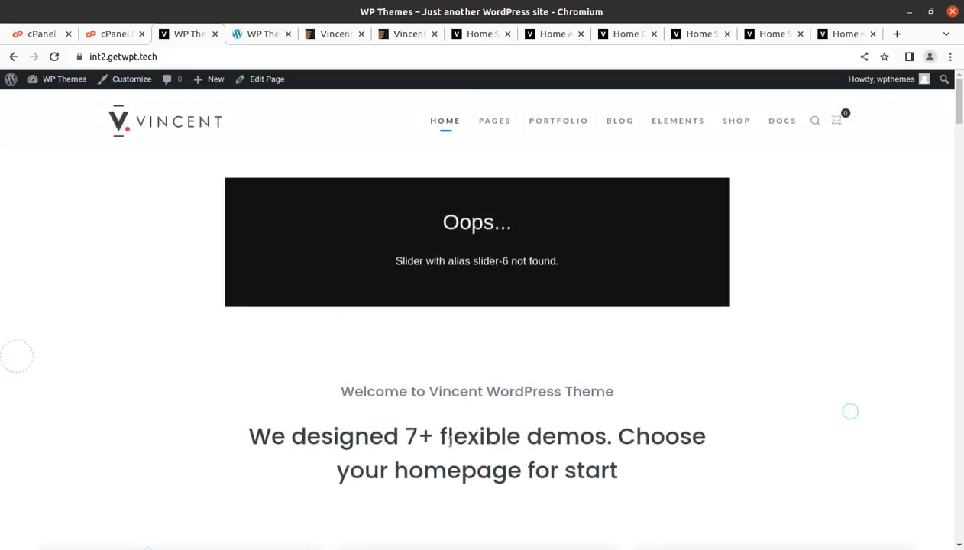
{"action": "scroll", "coordinate": [443, 432], "scroll_direction": "down", "scroll_amount": 4}
{"action": "scroll", "coordinate": [445, 433], "scroll_direction": "down", "scroll_amount": 5}
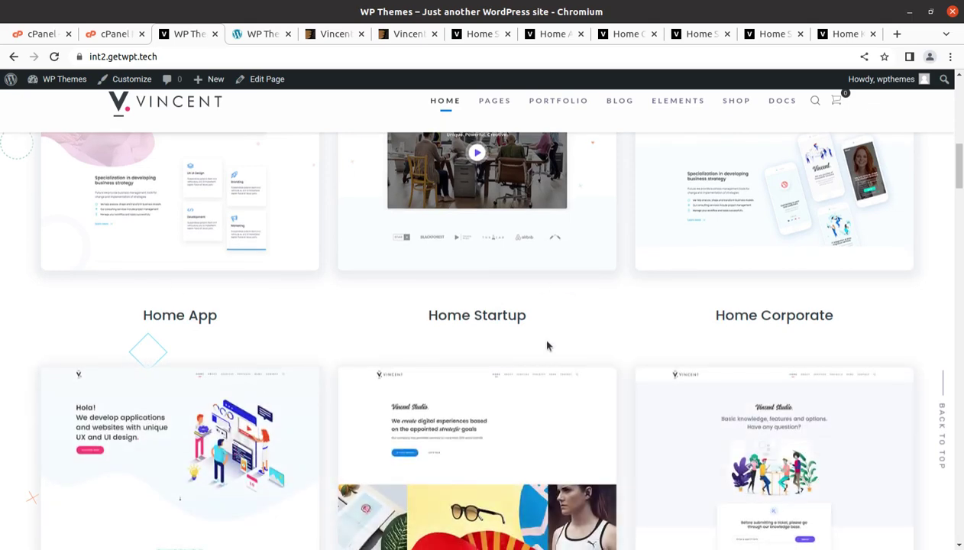
{"action": "scroll", "coordinate": [546, 344], "scroll_direction": "up", "scroll_amount": 2}
{"action": "scroll", "coordinate": [398, 370], "scroll_direction": "up", "scroll_amount": 3}
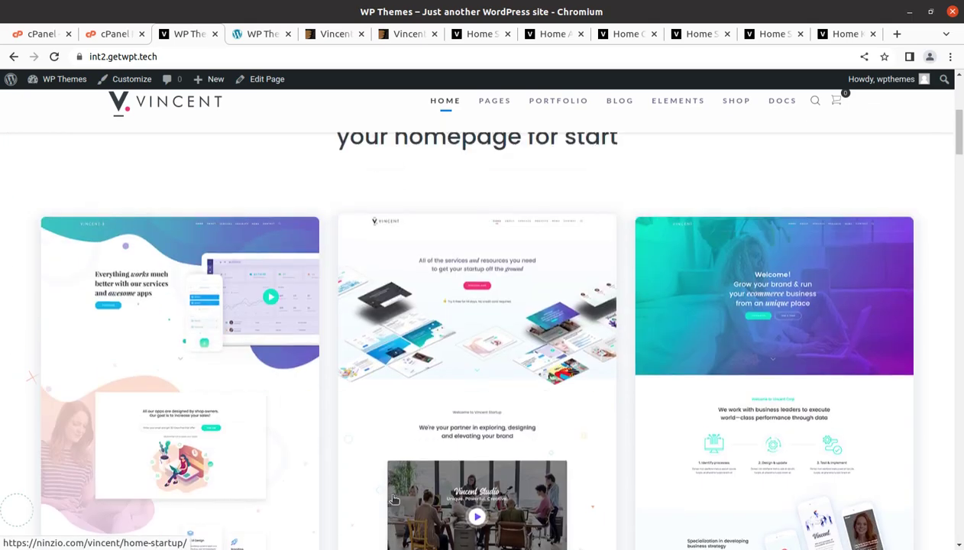
{"action": "scroll", "coordinate": [641, 451], "scroll_direction": "down", "scroll_amount": 2}
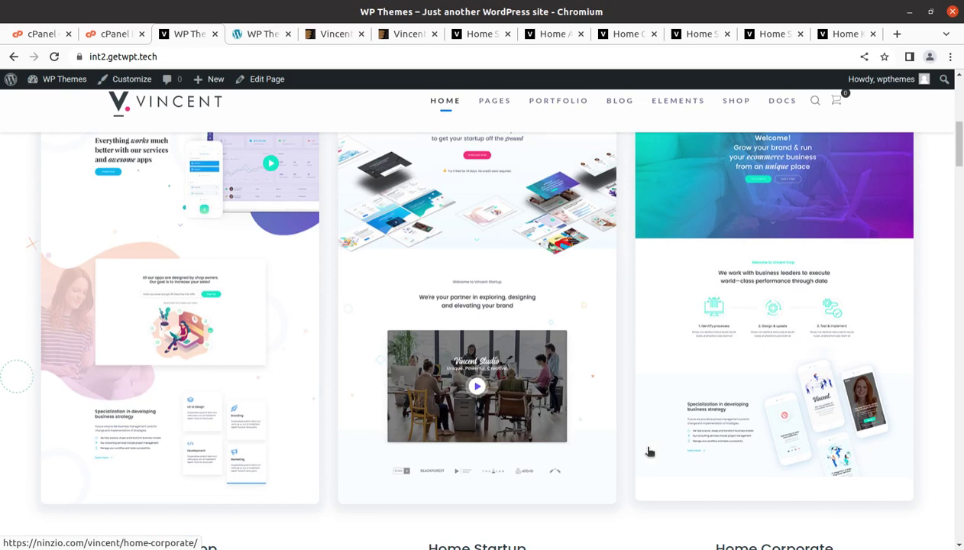
{"action": "scroll", "coordinate": [647, 453], "scroll_direction": "down", "scroll_amount": 3}
{"action": "scroll", "coordinate": [647, 454], "scroll_direction": "down", "scroll_amount": 2}
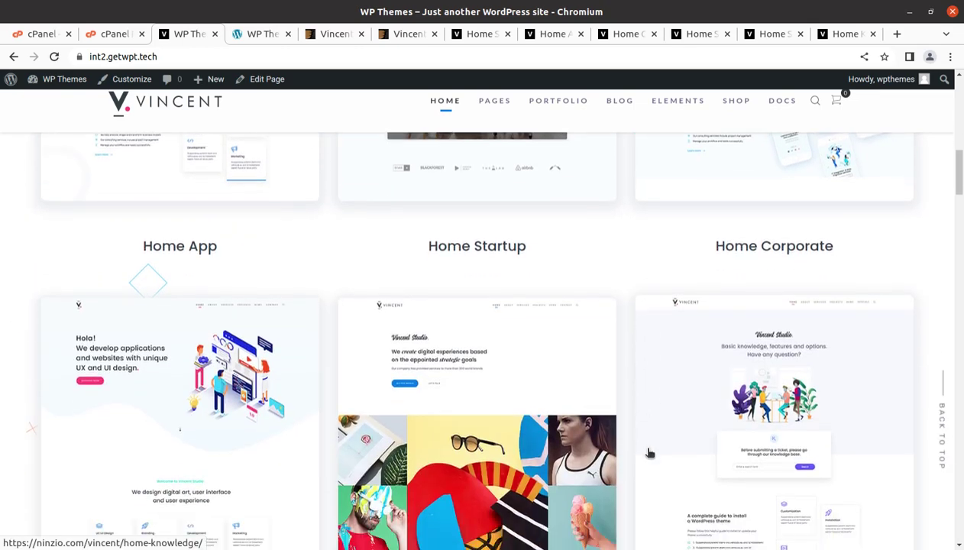
{"action": "scroll", "coordinate": [647, 453], "scroll_direction": "down", "scroll_amount": 1}
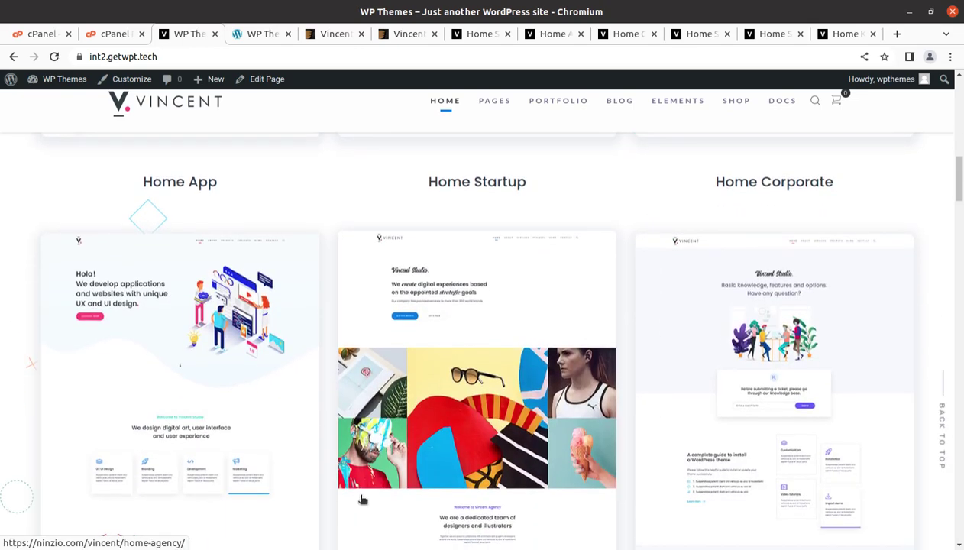
Open the Home App demo from the homepage previews in a separate tab and look through its page sections.
{"action": "scroll", "coordinate": [363, 500], "scroll_direction": "down", "scroll_amount": 2}
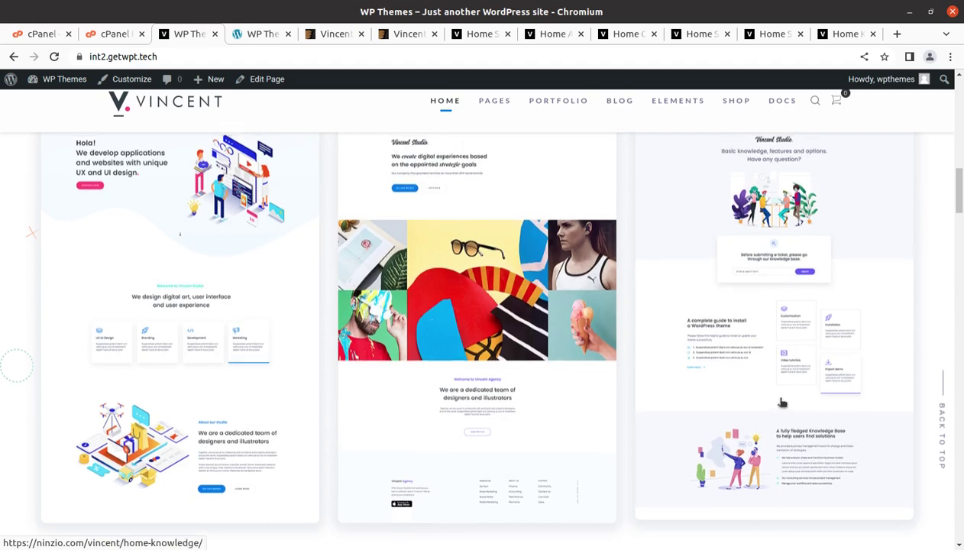
{"action": "scroll", "coordinate": [782, 402], "scroll_direction": "up", "scroll_amount": 8}
{"action": "scroll", "coordinate": [176, 435], "scroll_direction": "up", "scroll_amount": 2}
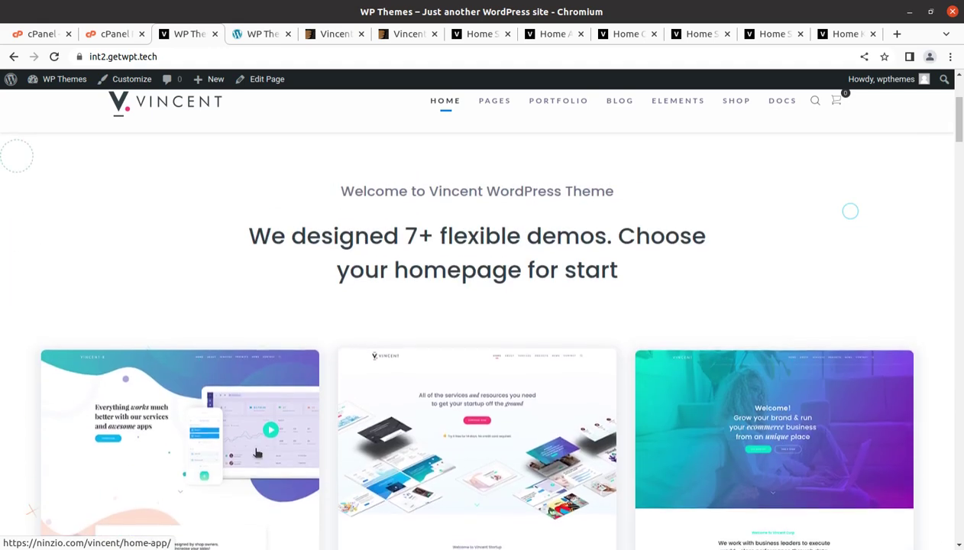
{"action": "left_click", "coordinate": [168, 446]}
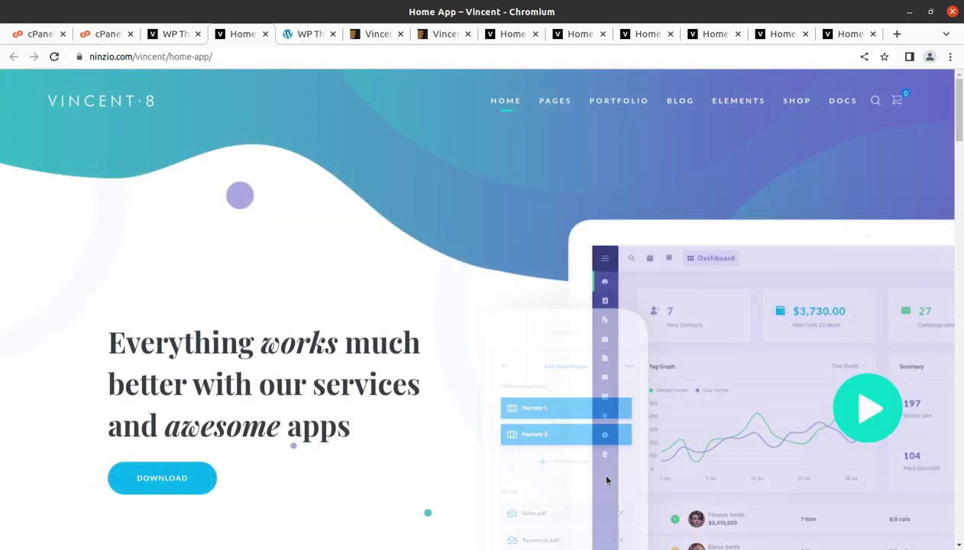
{"action": "scroll", "coordinate": [353, 467], "scroll_direction": "down", "scroll_amount": 10}
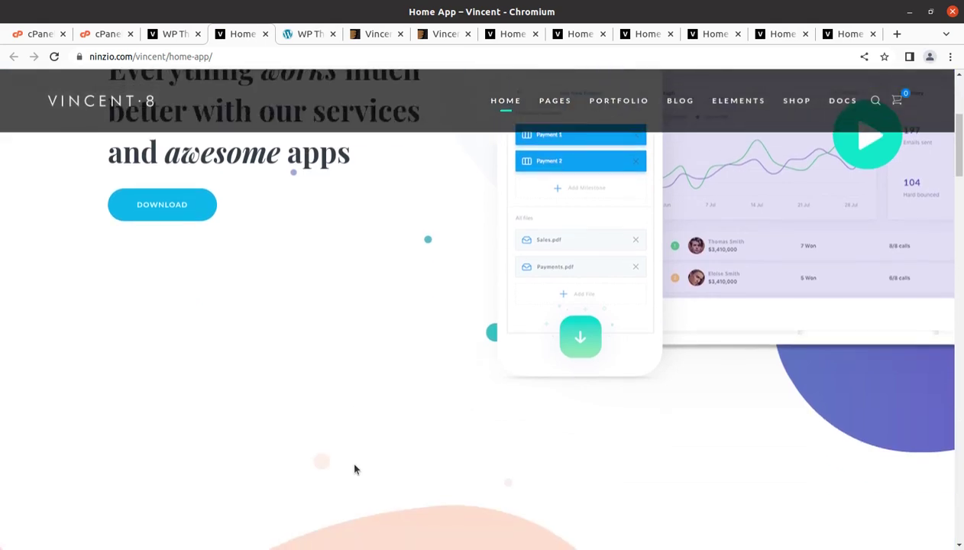
{"action": "scroll", "coordinate": [354, 469], "scroll_direction": "down", "scroll_amount": 6}
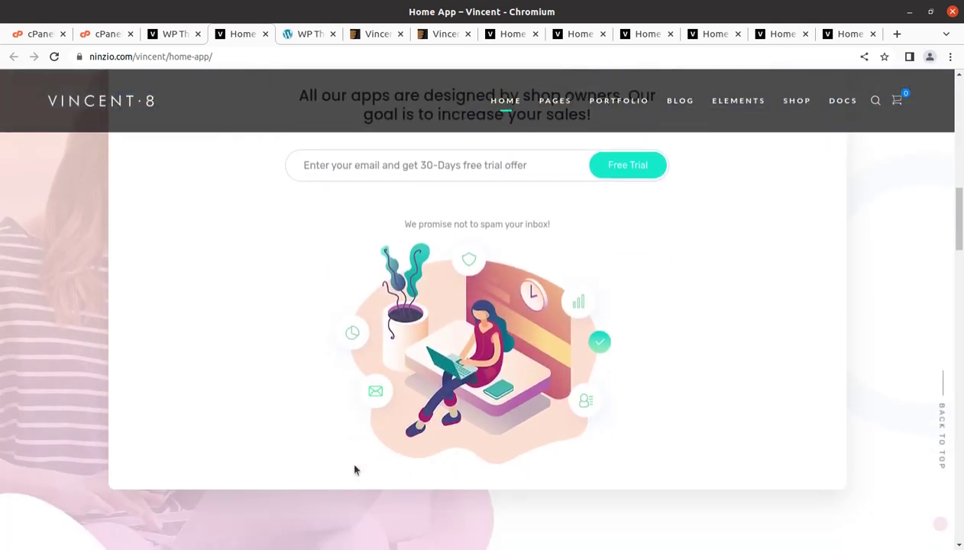
{"action": "scroll", "coordinate": [354, 466], "scroll_direction": "down", "scroll_amount": 6}
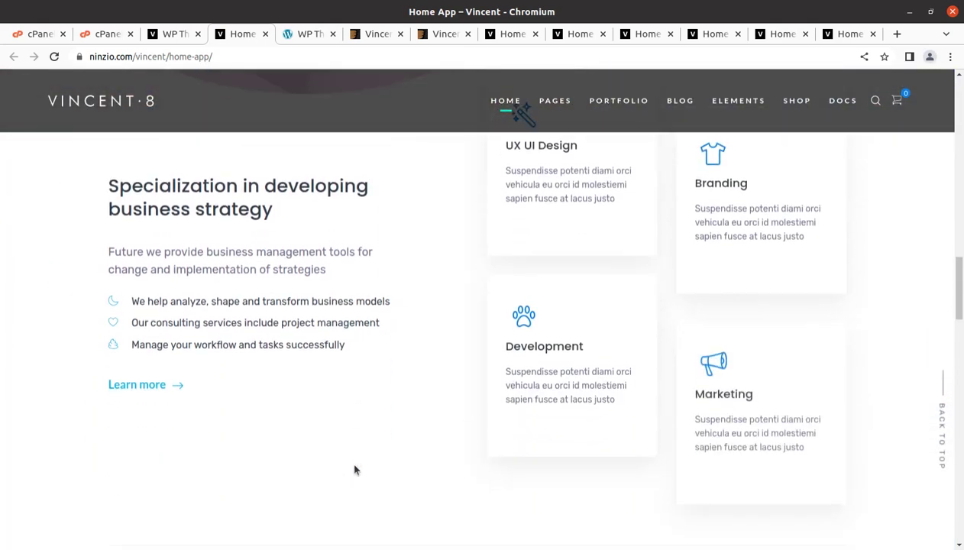
{"action": "scroll", "coordinate": [354, 469], "scroll_direction": "down", "scroll_amount": 8}
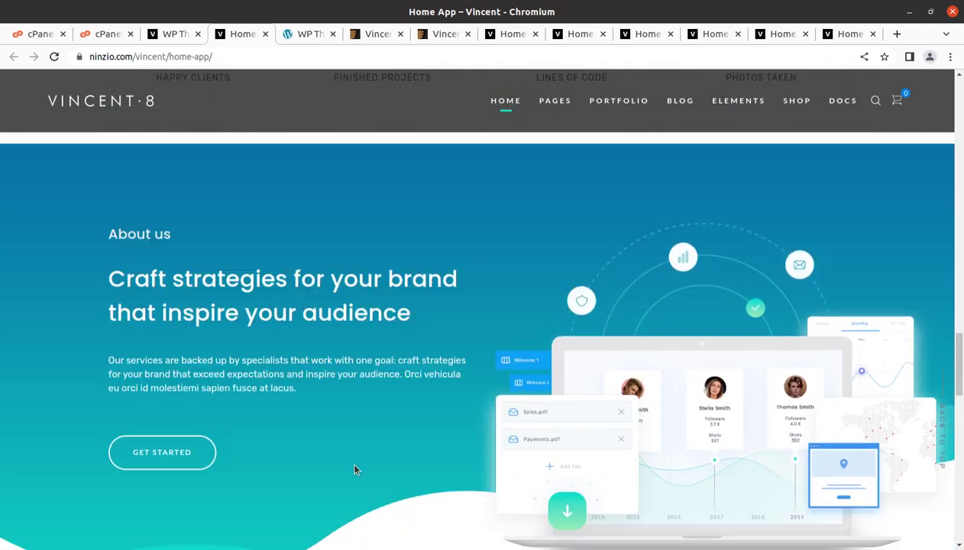
{"action": "scroll", "coordinate": [354, 469], "scroll_direction": "down", "scroll_amount": 2}
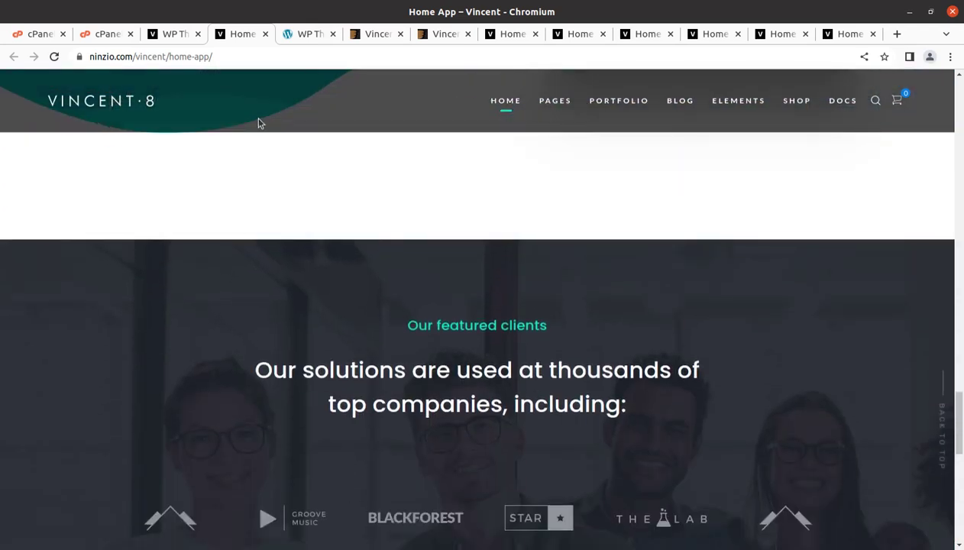
Open the Home Corporate demo from the demo site's Home entries and look through its sections.
{"action": "mouse_move", "coordinate": [504, 100]}
{"action": "left_click", "coordinate": [503, 183]}
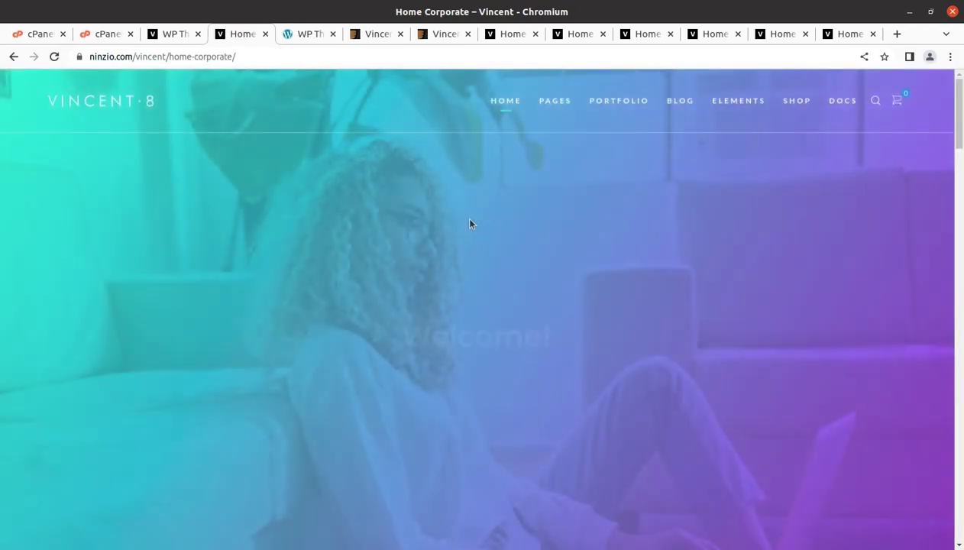
{"action": "scroll", "coordinate": [408, 348], "scroll_direction": "down", "scroll_amount": 8}
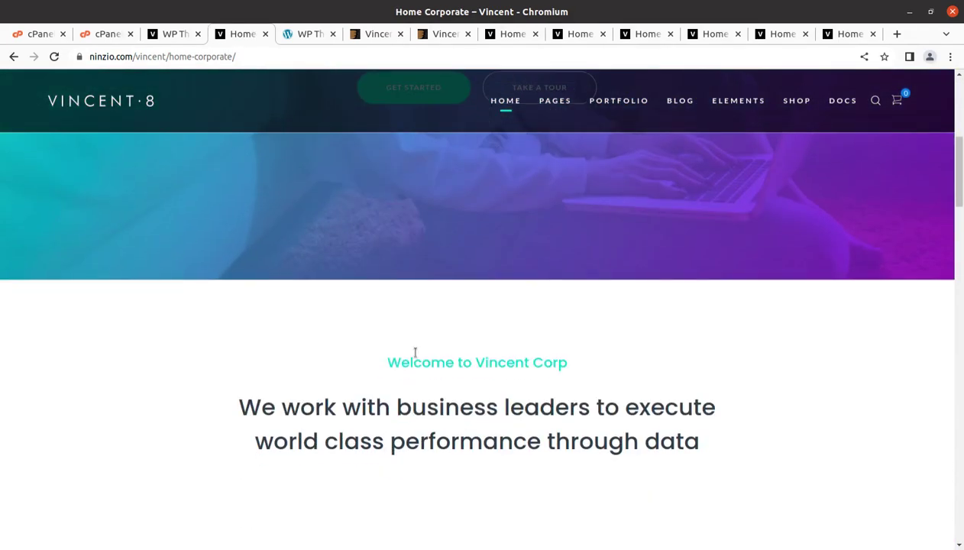
{"action": "scroll", "coordinate": [415, 358], "scroll_direction": "down", "scroll_amount": 10}
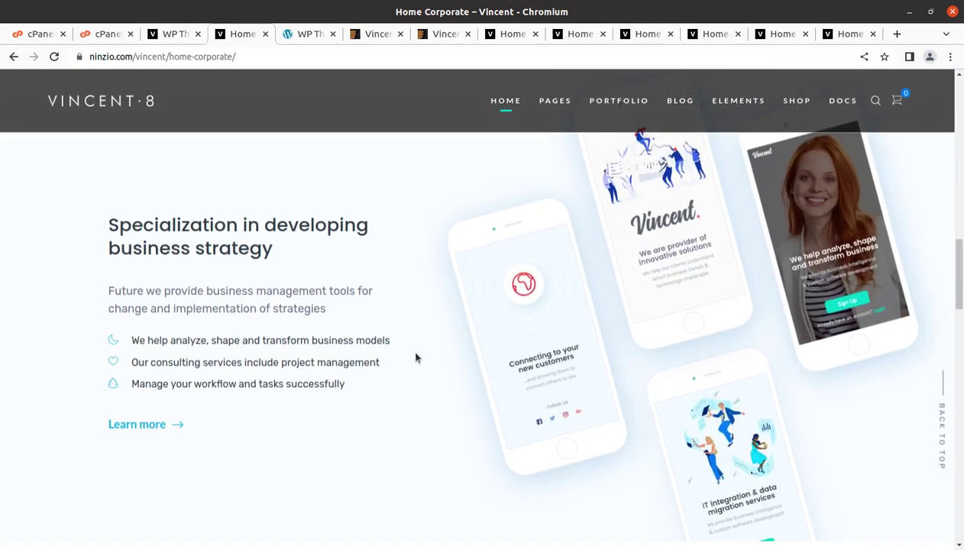
Switch to the Home Startup demo and examine its hero area, studio section and features.
{"action": "mouse_move", "coordinate": [506, 100]}
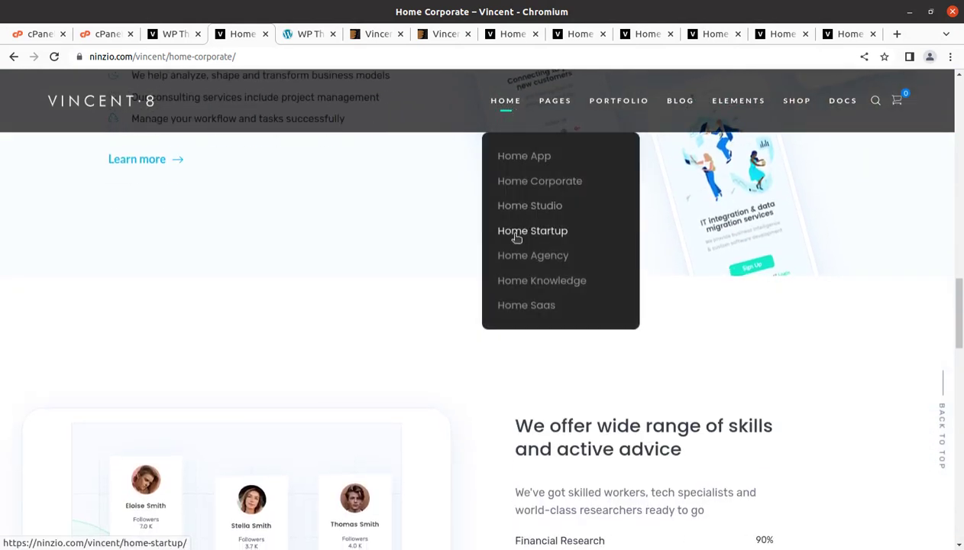
{"action": "left_click", "coordinate": [516, 236]}
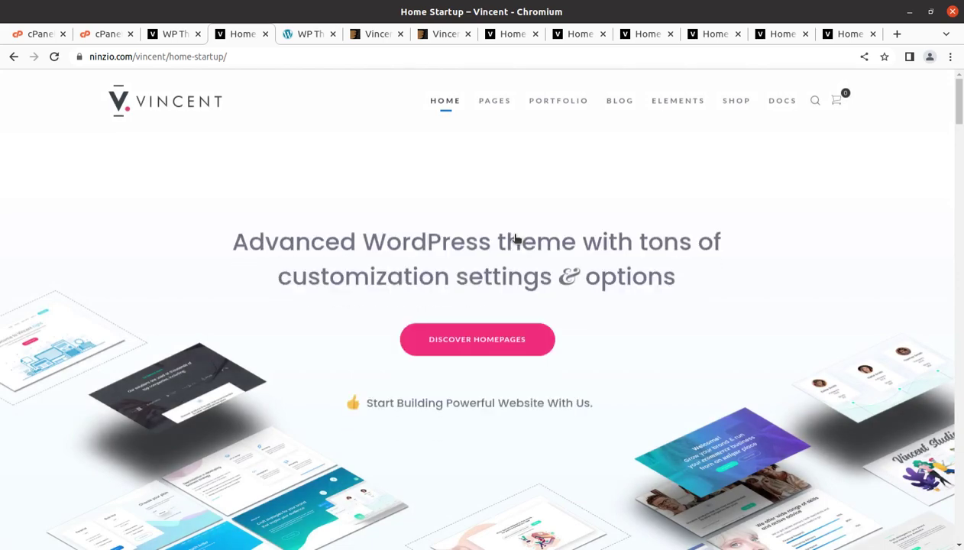
{"action": "scroll", "coordinate": [513, 240], "scroll_direction": "down", "scroll_amount": 10}
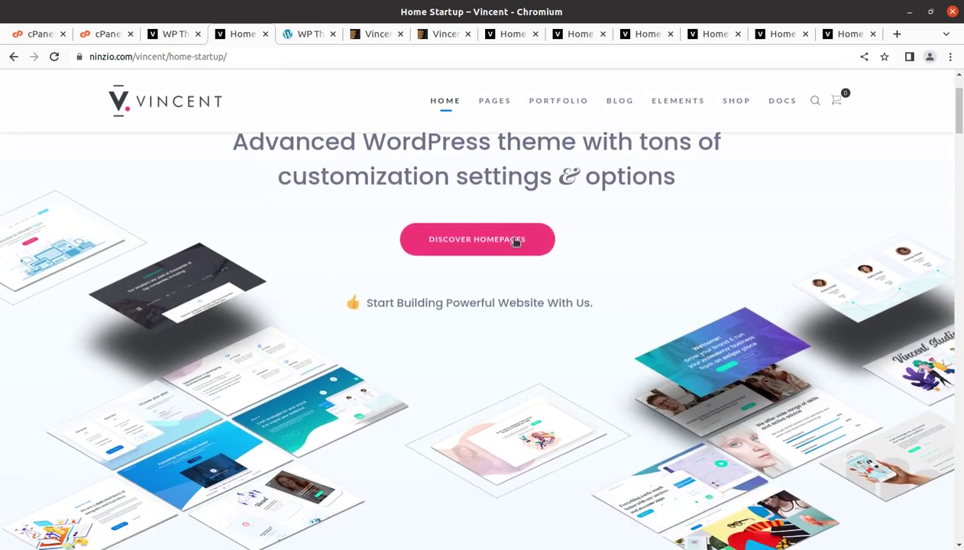
{"action": "scroll", "coordinate": [294, 323], "scroll_direction": "down", "scroll_amount": 7}
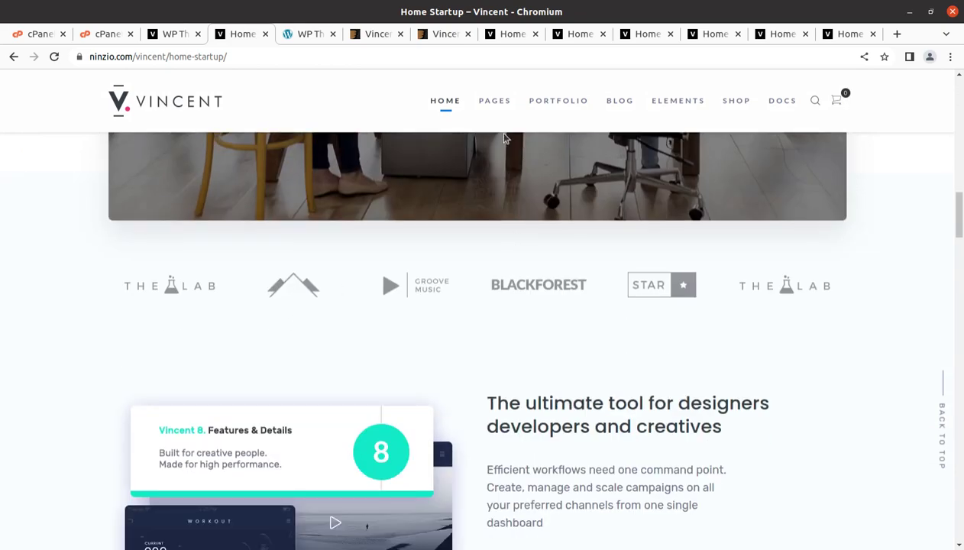
{"action": "scroll", "coordinate": [456, 312], "scroll_direction": "up", "scroll_amount": 5}
{"action": "scroll", "coordinate": [457, 312], "scroll_direction": "up", "scroll_amount": 3}
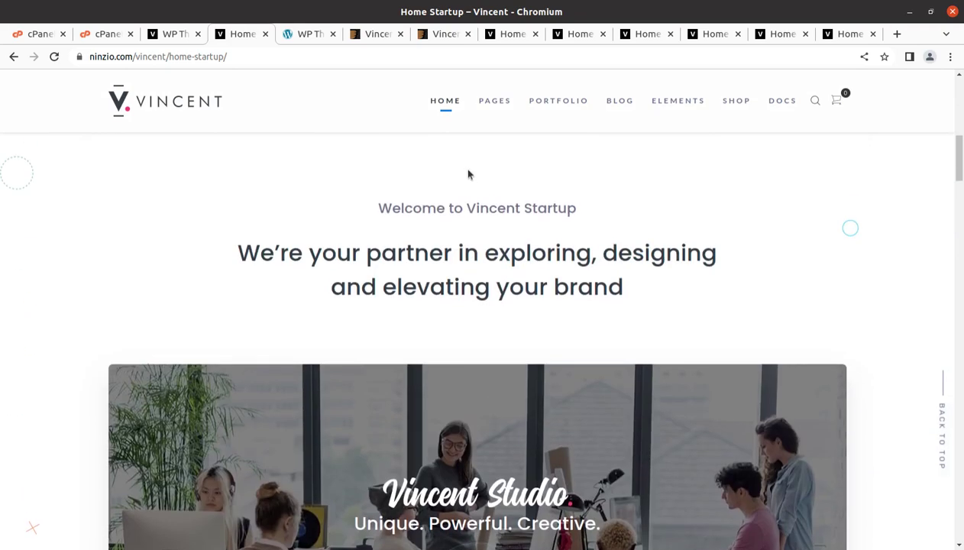
Open the Home Knowledge demo and look over its trial sign-up form and theme installation guide sections.
{"action": "mouse_move", "coordinate": [446, 107]}
{"action": "left_click", "coordinate": [466, 280]}
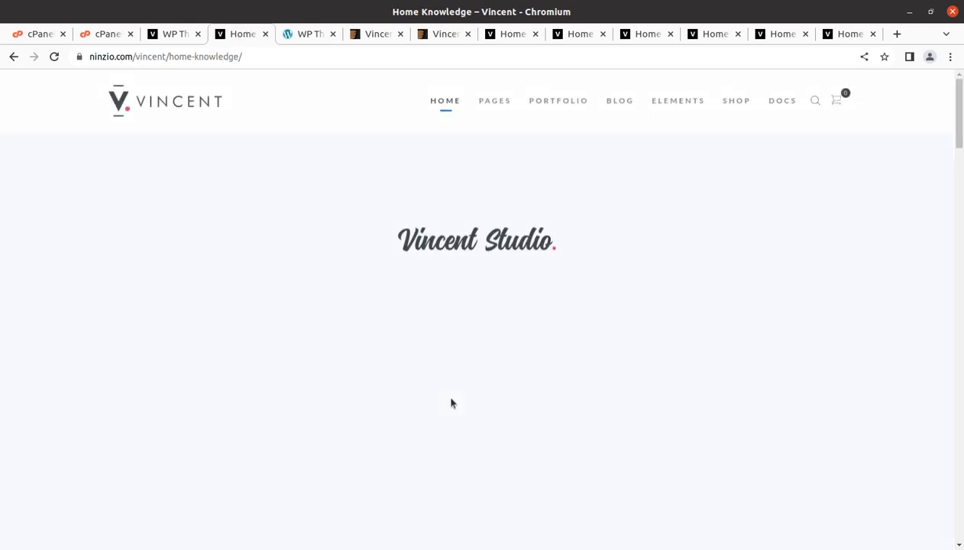
{"action": "scroll", "coordinate": [451, 404], "scroll_direction": "down", "scroll_amount": 10}
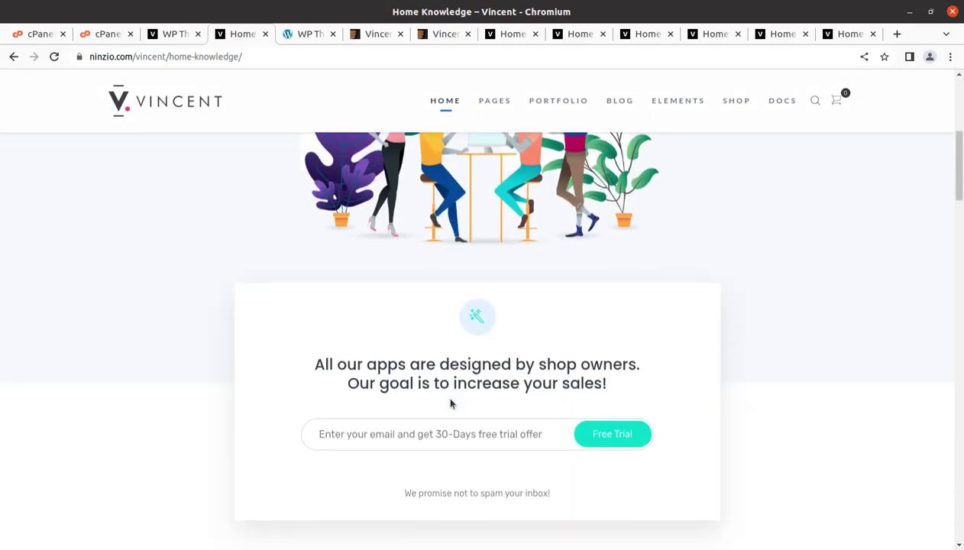
{"action": "scroll", "coordinate": [451, 403], "scroll_direction": "down", "scroll_amount": 4}
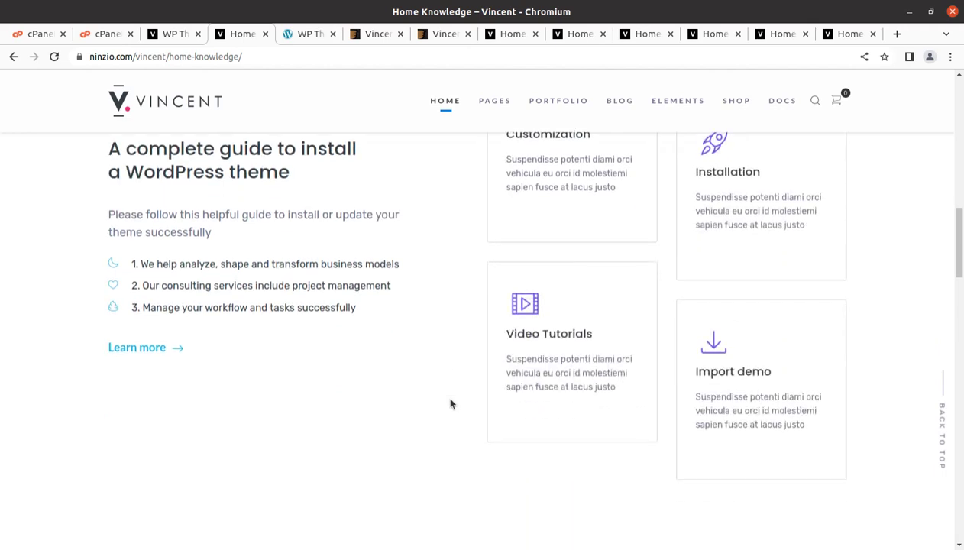
{"action": "scroll", "coordinate": [450, 404], "scroll_direction": "up", "scroll_amount": 5}
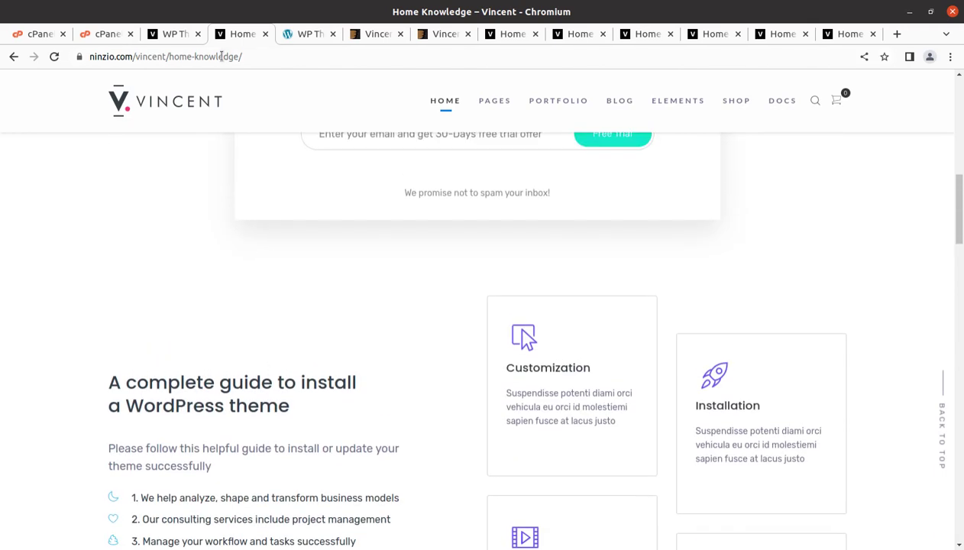
Return to the WP Themes site's tab and open its WordPress admin dashboard.
{"action": "left_click", "coordinate": [174, 38]}
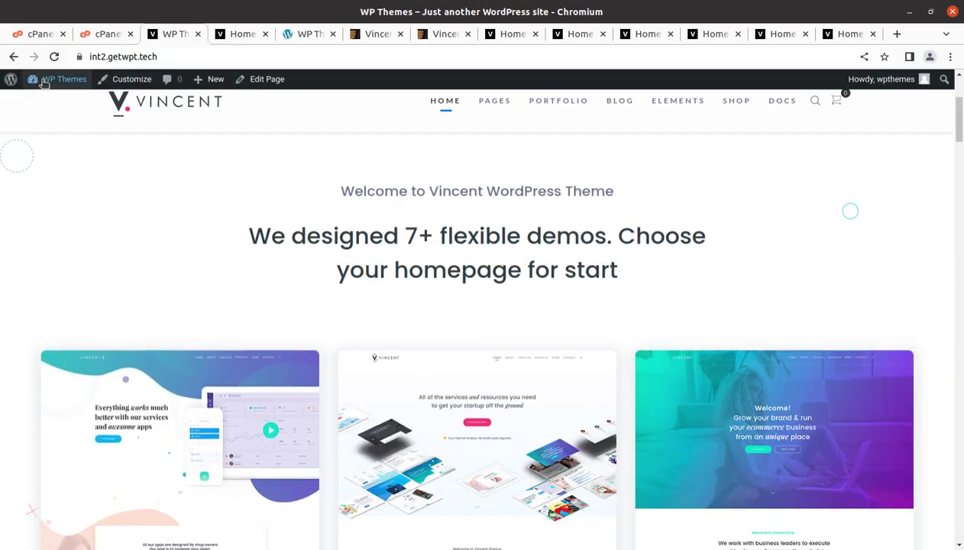
{"action": "mouse_move", "coordinate": [44, 80]}
{"action": "left_click", "coordinate": [47, 107]}
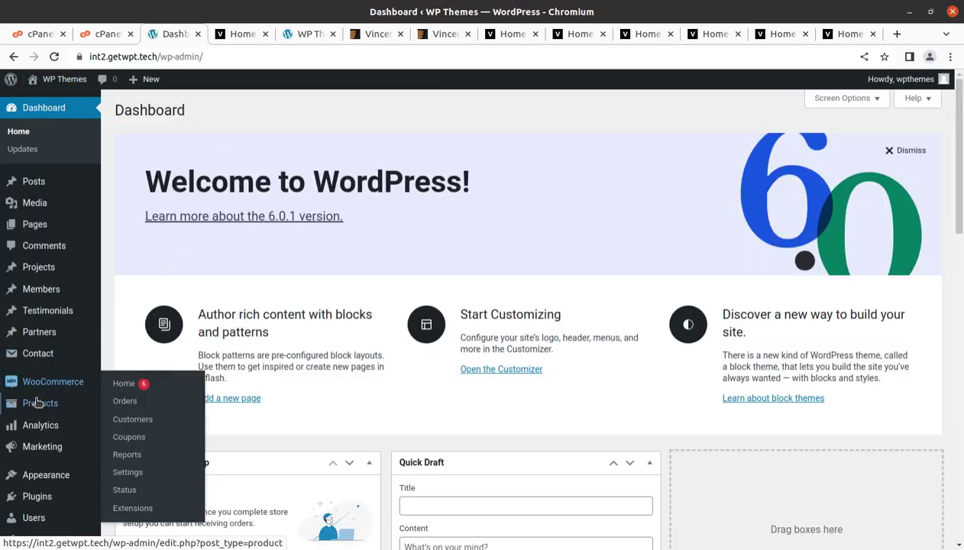
Open the theme Customizer and look over its settings sections, from Site Identity to Additional CSS.
{"action": "mouse_move", "coordinate": [47, 477]}
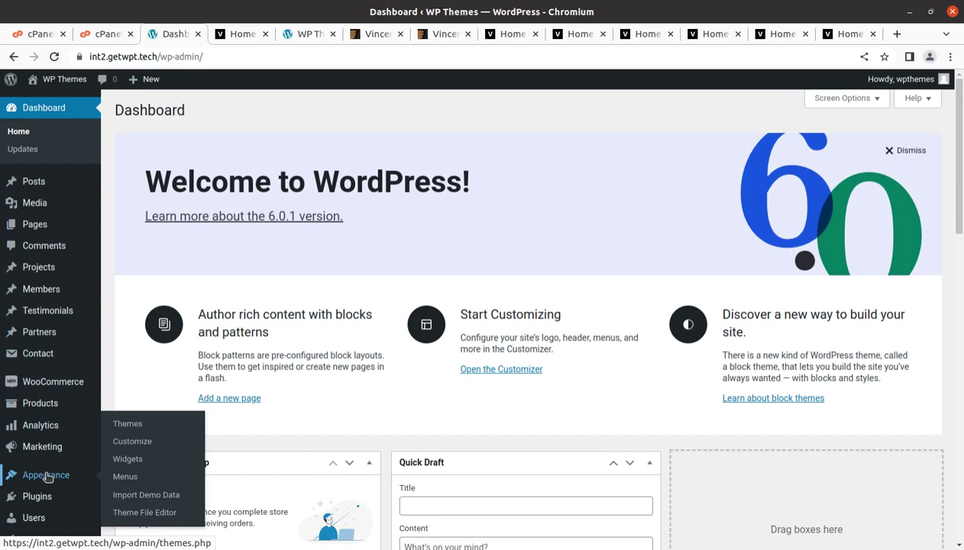
{"action": "left_click", "coordinate": [120, 443]}
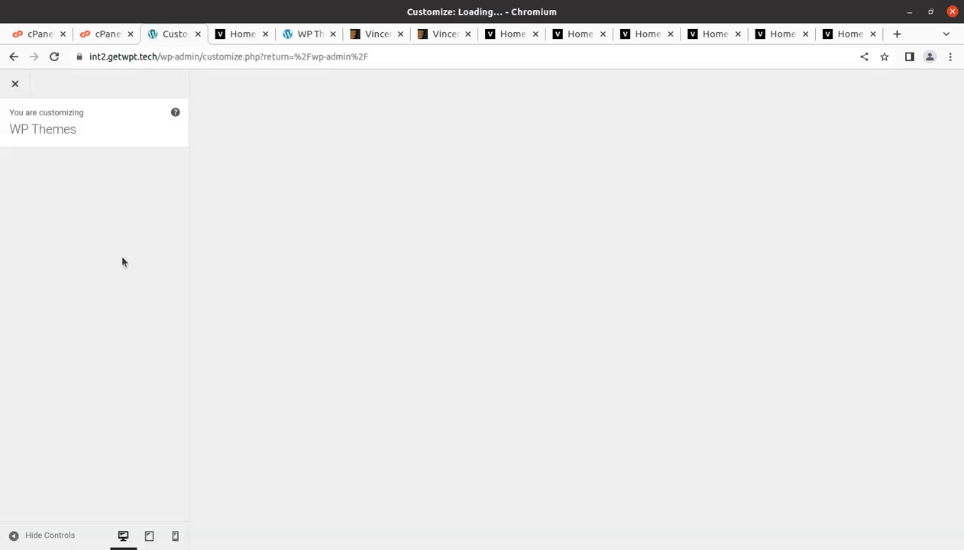
{"action": "scroll", "coordinate": [121, 420], "scroll_direction": "down", "scroll_amount": 2}
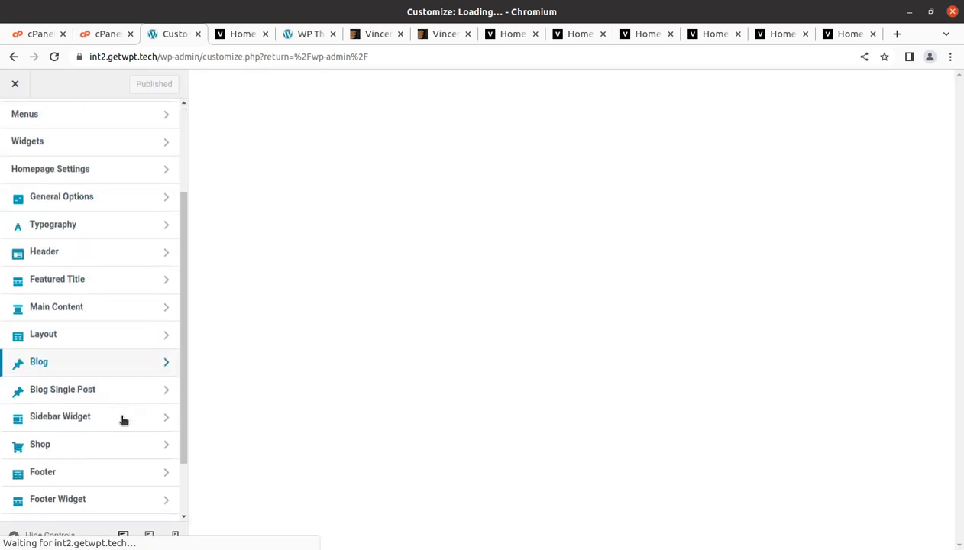
{"action": "scroll", "coordinate": [122, 419], "scroll_direction": "down", "scroll_amount": 1}
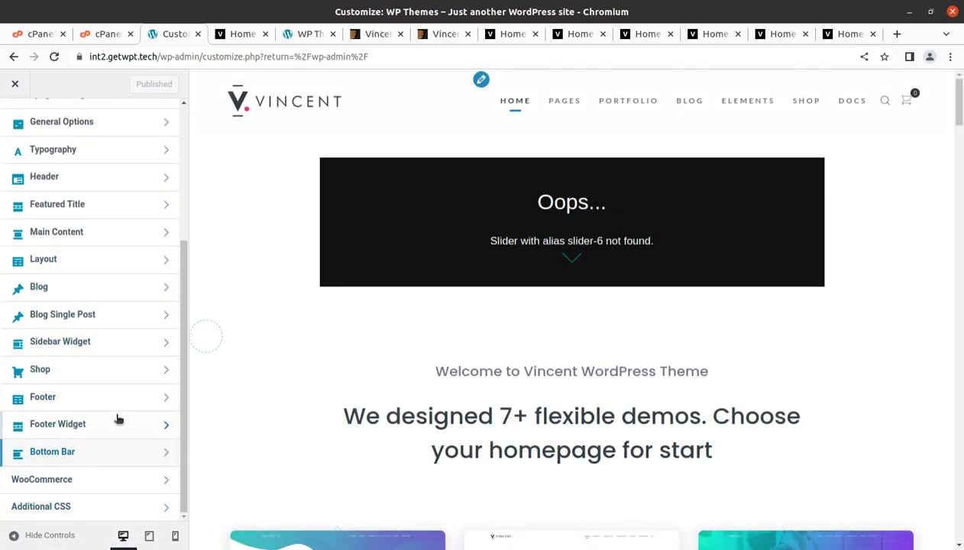
{"action": "scroll", "coordinate": [120, 413], "scroll_direction": "up", "scroll_amount": 1}
{"action": "scroll", "coordinate": [127, 313], "scroll_direction": "up", "scroll_amount": 2}
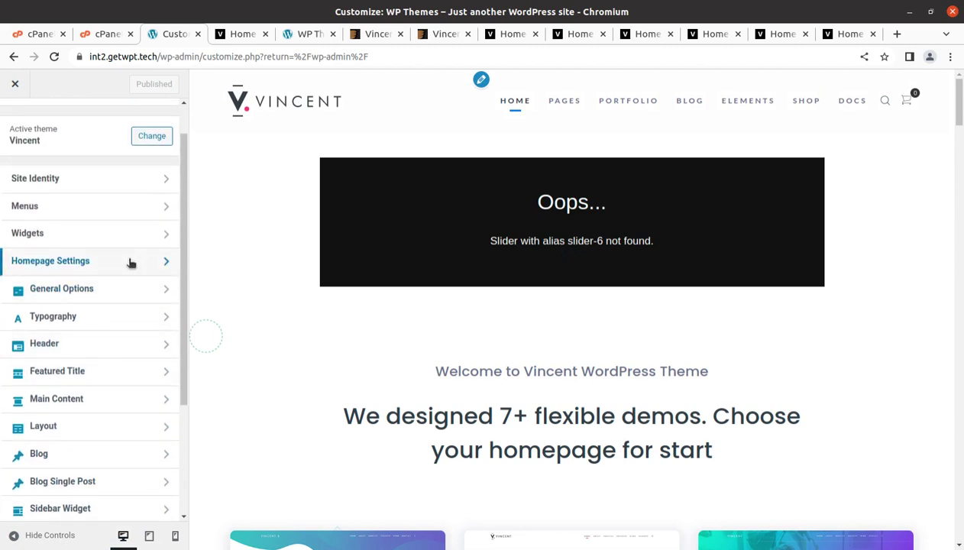
Set Home Knowledge as the static homepage in the Homepage Settings and publish the change.
{"action": "left_click", "coordinate": [131, 263]}
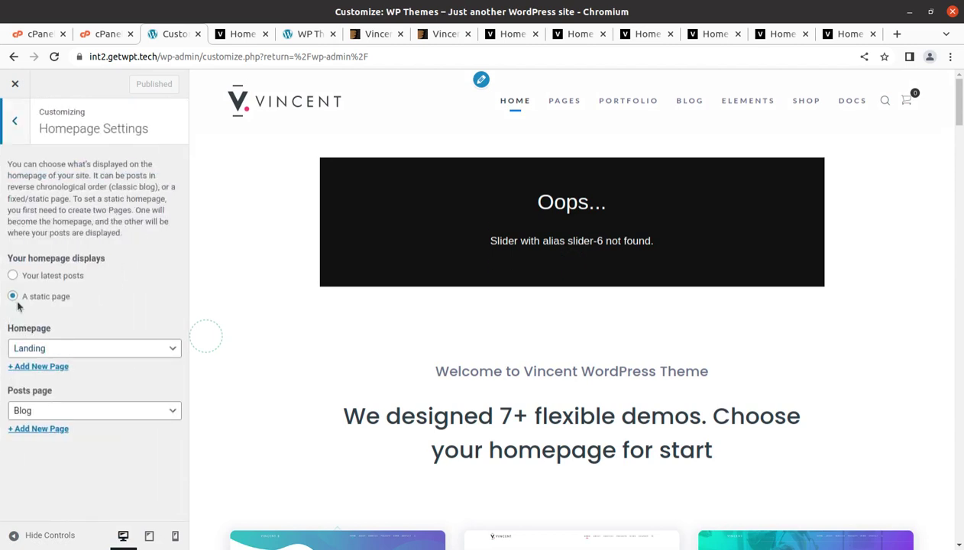
{"action": "left_click", "coordinate": [50, 350]}
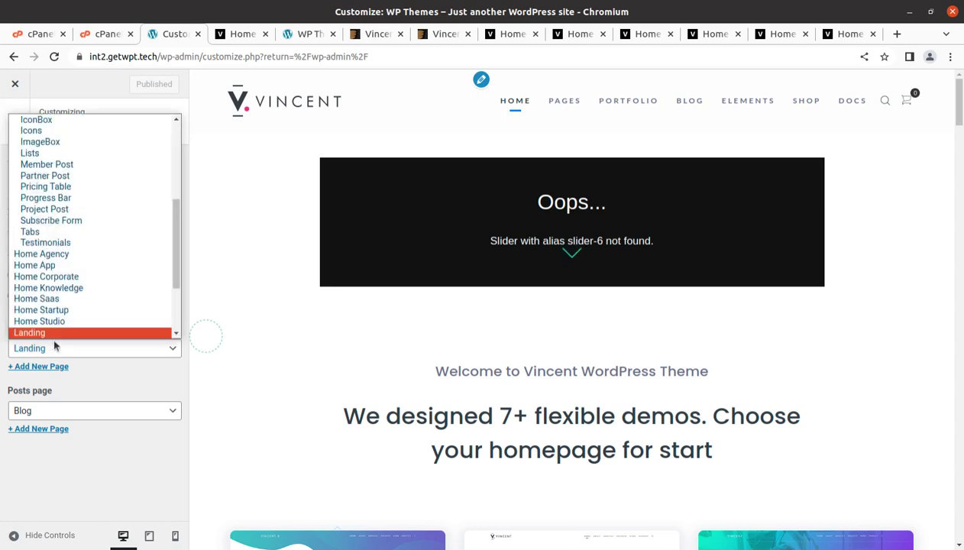
{"action": "left_click", "coordinate": [54, 287]}
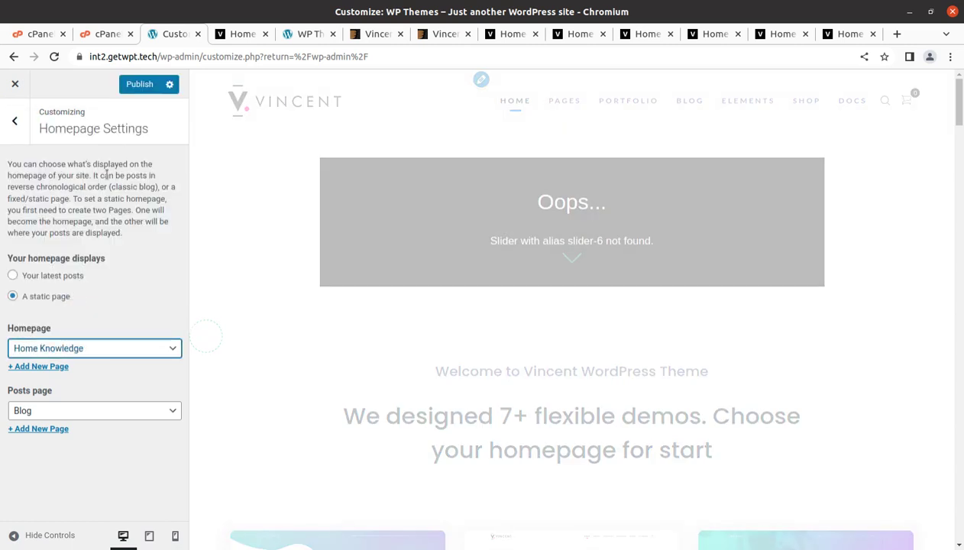
{"action": "left_click", "coordinate": [135, 88]}
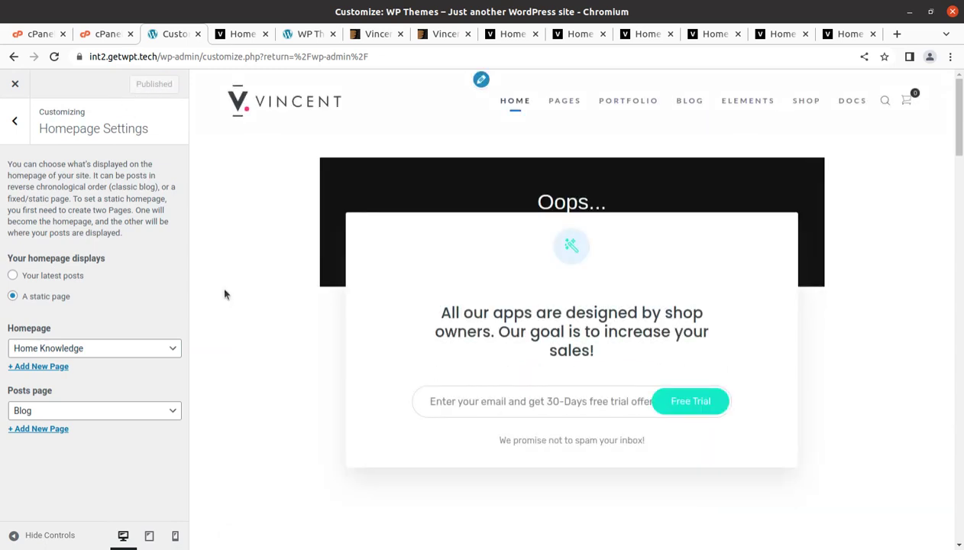
Leave the Customizer, open the WP Themes site's front end in a separate browser tab and look over its homepage.
{"action": "left_click", "coordinate": [15, 124]}
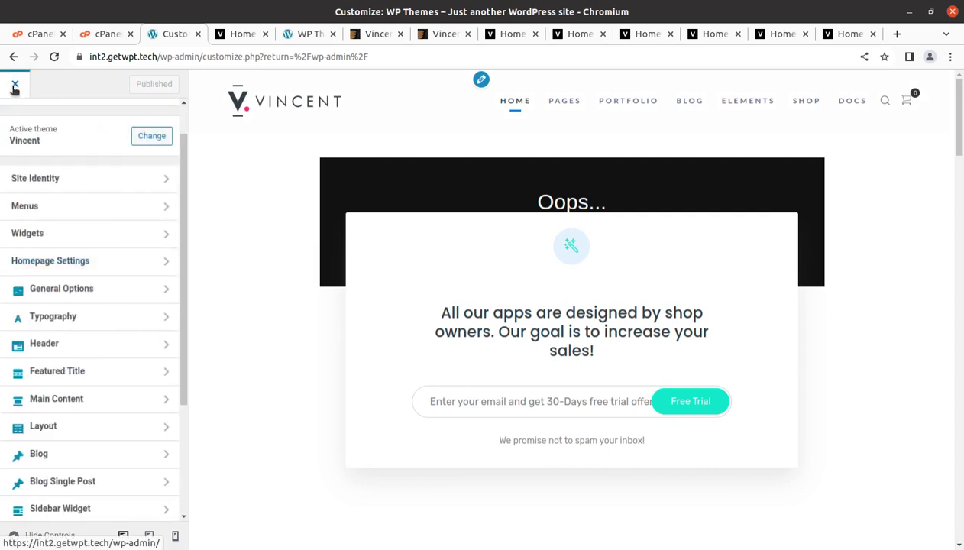
{"action": "left_click", "coordinate": [14, 87]}
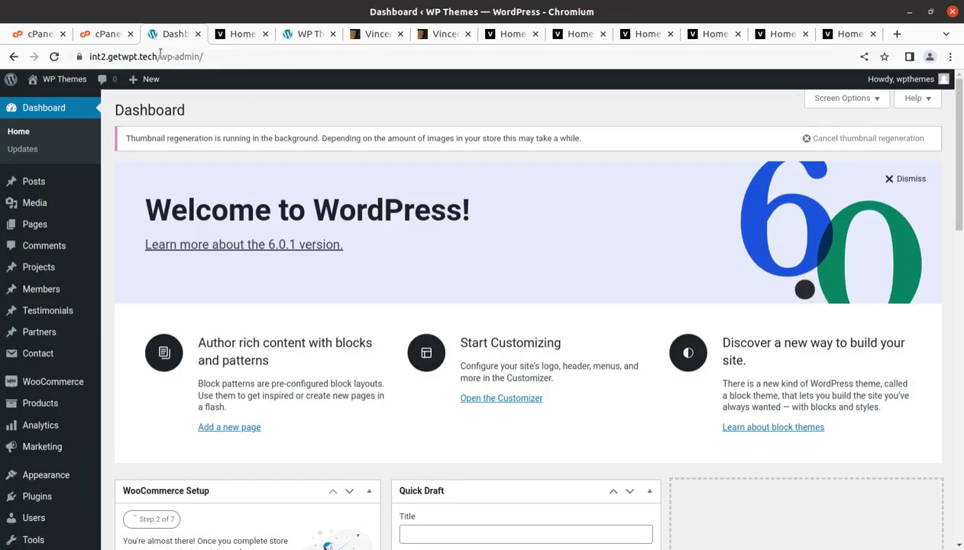
{"action": "left_click_drag", "start_coordinate": [158, 57], "coordinate": [306, 73]}
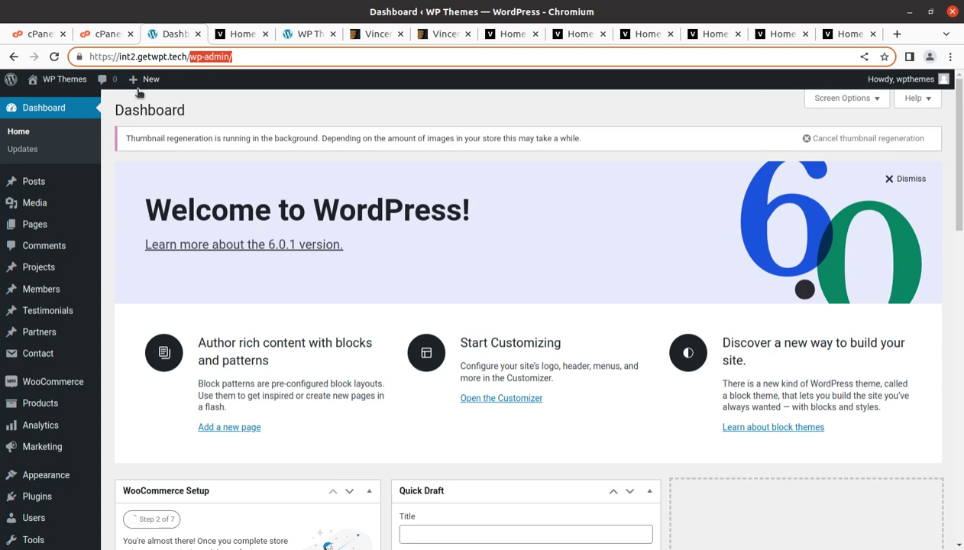
{"action": "middle_click", "coordinate": [39, 86]}
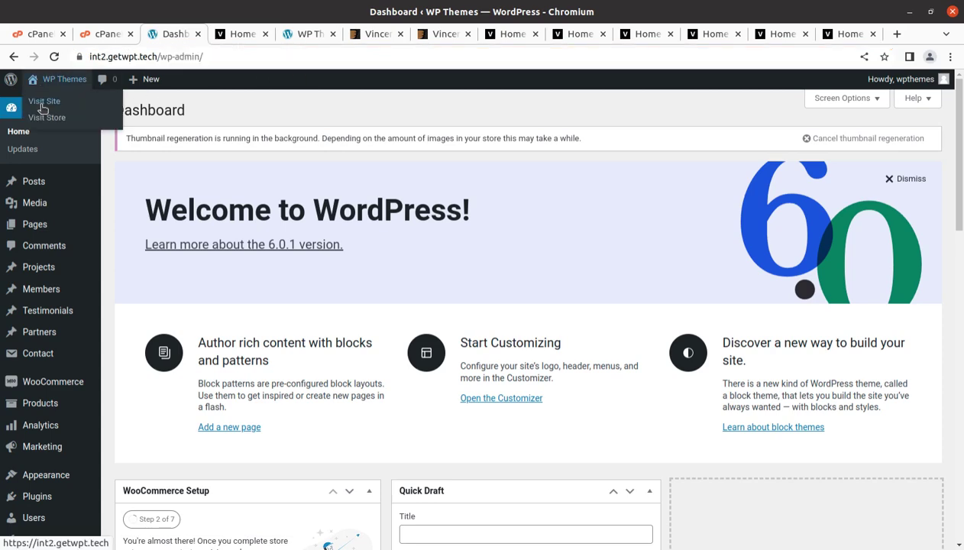
{"action": "left_click", "coordinate": [230, 35]}
{"action": "left_click", "coordinate": [247, 34]}
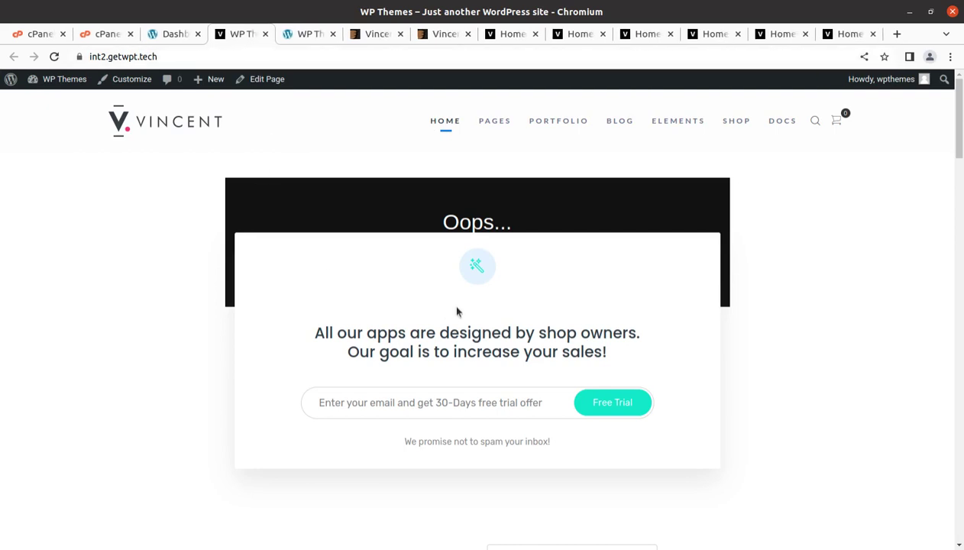
{"action": "scroll", "coordinate": [455, 310], "scroll_direction": "down", "scroll_amount": 3}
{"action": "scroll", "coordinate": [449, 309], "scroll_direction": "down", "scroll_amount": 5}
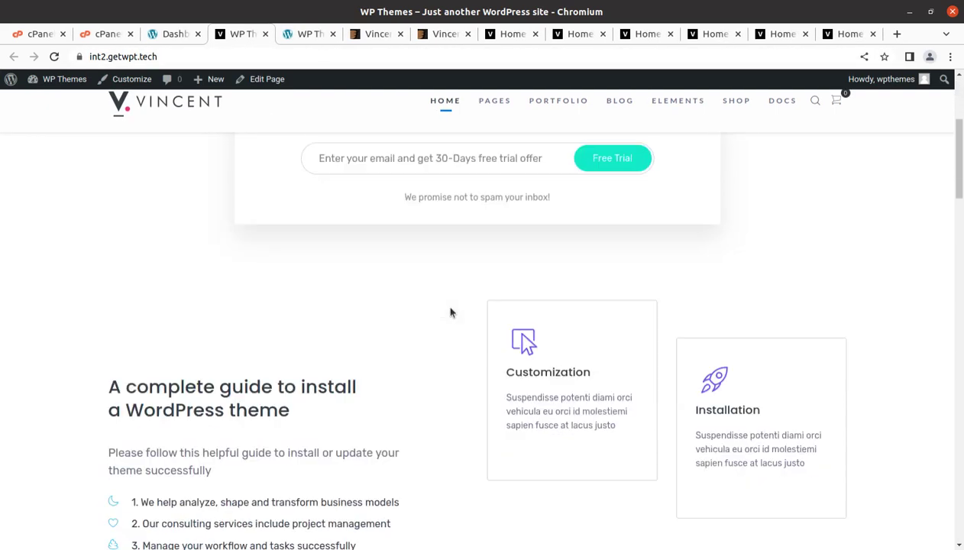
Reload the homepage, open it in the WordPress page editor and dismiss the WPBakery welcome tip.
{"action": "left_click", "coordinate": [55, 56]}
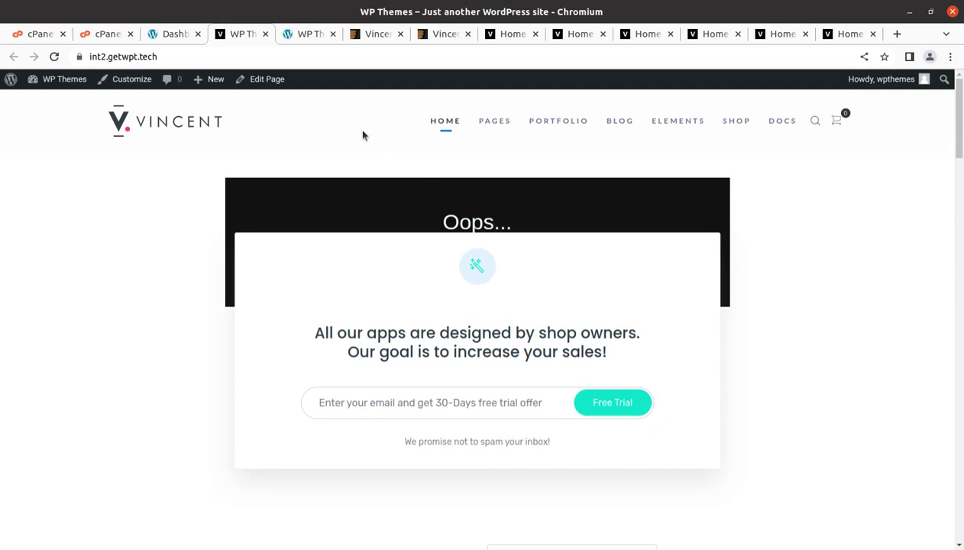
{"action": "left_click", "coordinate": [260, 86]}
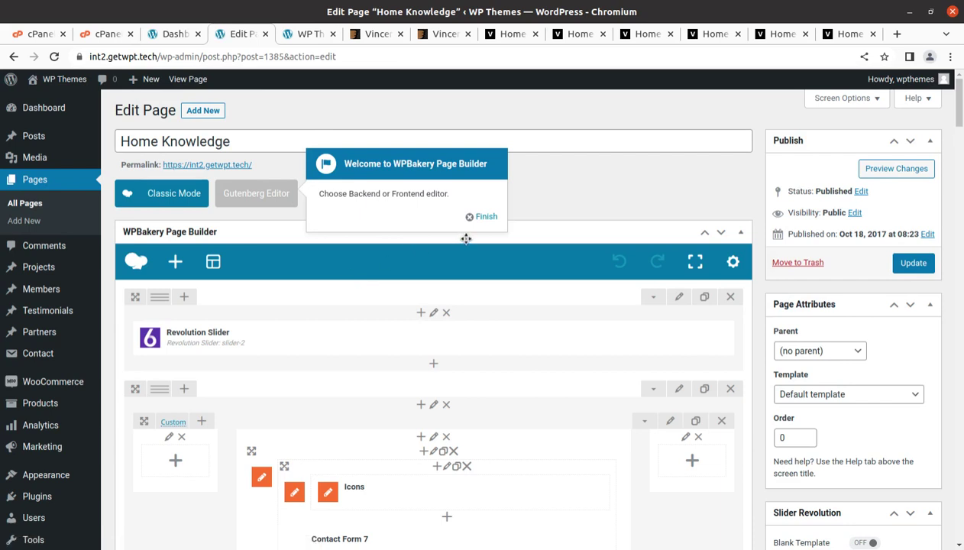
{"action": "left_click", "coordinate": [481, 217]}
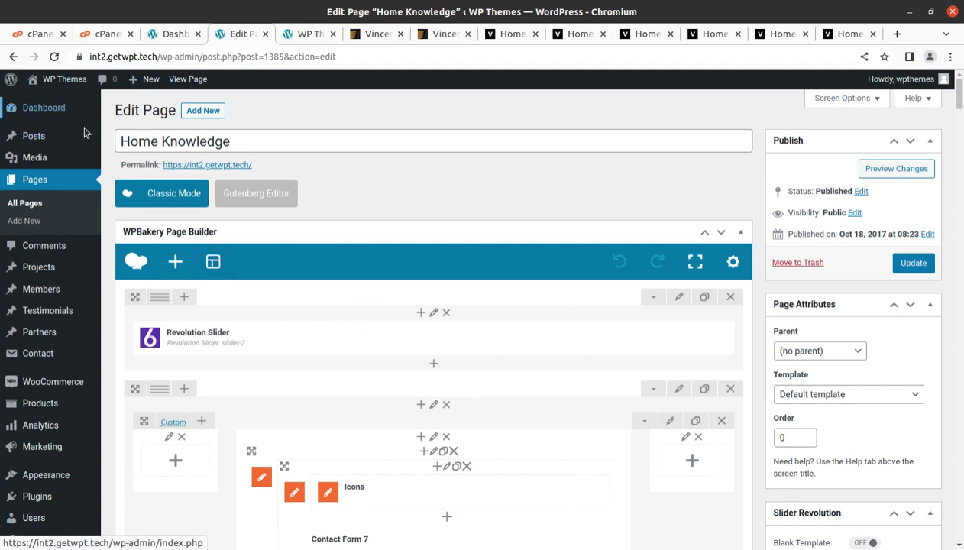
Open the Slider Revolution overview, close its welcome dialog and look over the module options.
{"action": "scroll", "coordinate": [61, 428], "scroll_direction": "down", "scroll_amount": 5}
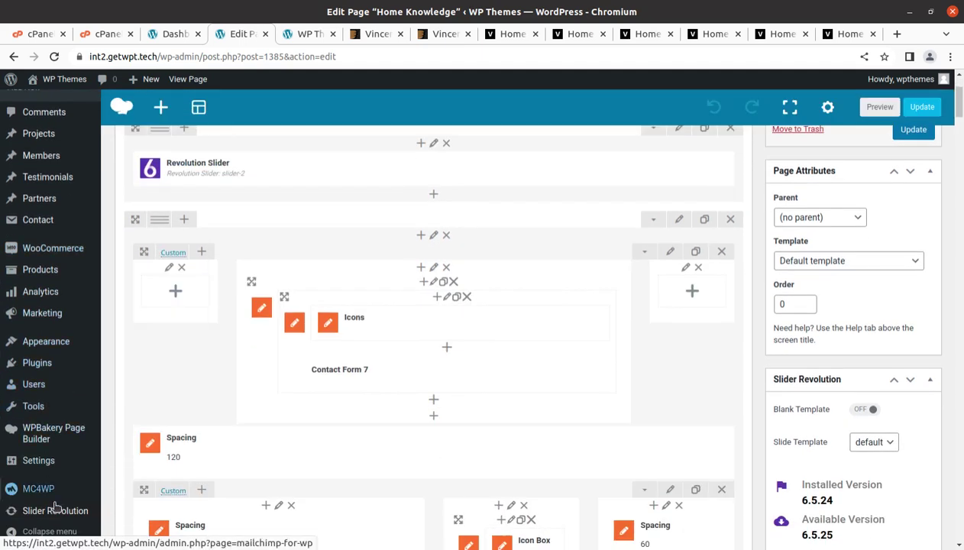
{"action": "left_click", "coordinate": [80, 513]}
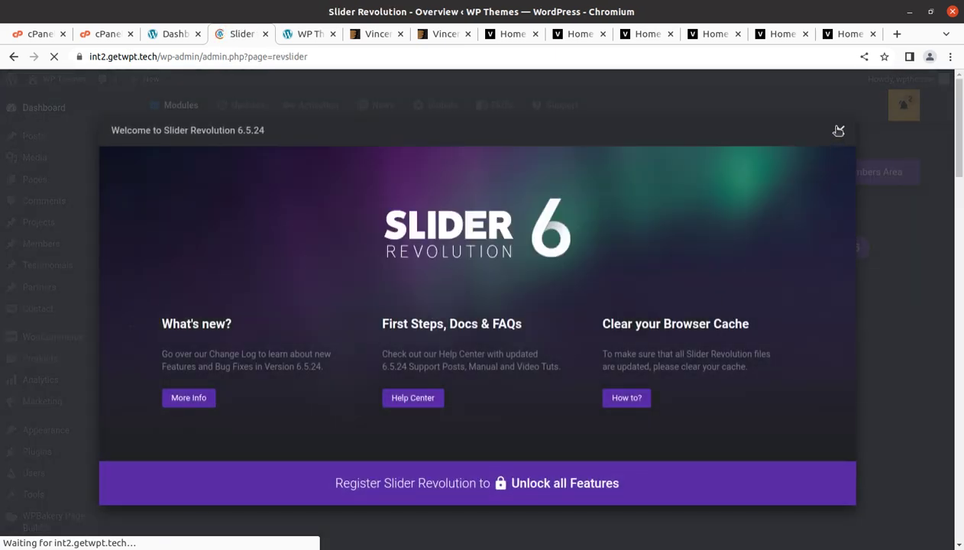
{"action": "left_click", "coordinate": [837, 130]}
{"action": "scroll", "coordinate": [403, 353], "scroll_direction": "down", "scroll_amount": 3}
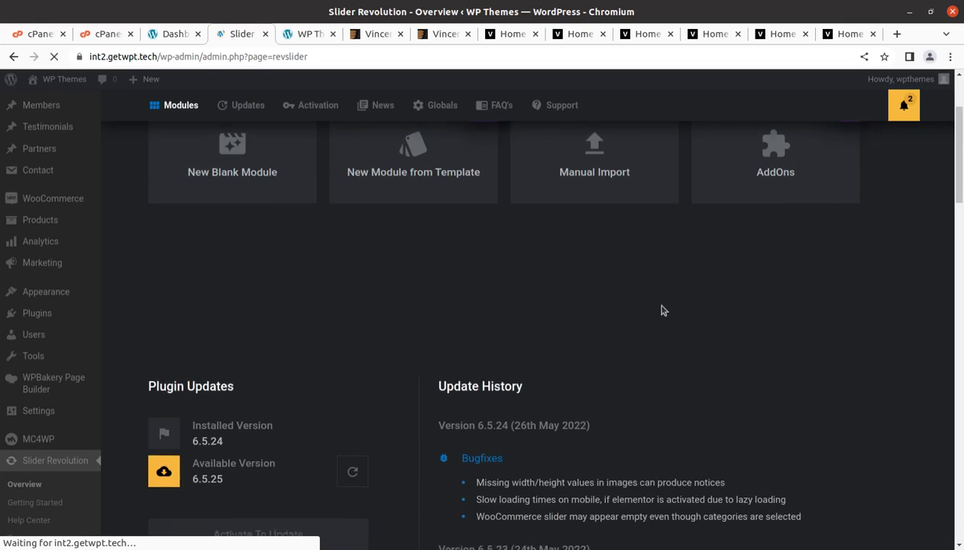
{"action": "scroll", "coordinate": [660, 313], "scroll_direction": "down", "scroll_amount": 5}
{"action": "scroll", "coordinate": [614, 322], "scroll_direction": "up", "scroll_amount": 5}
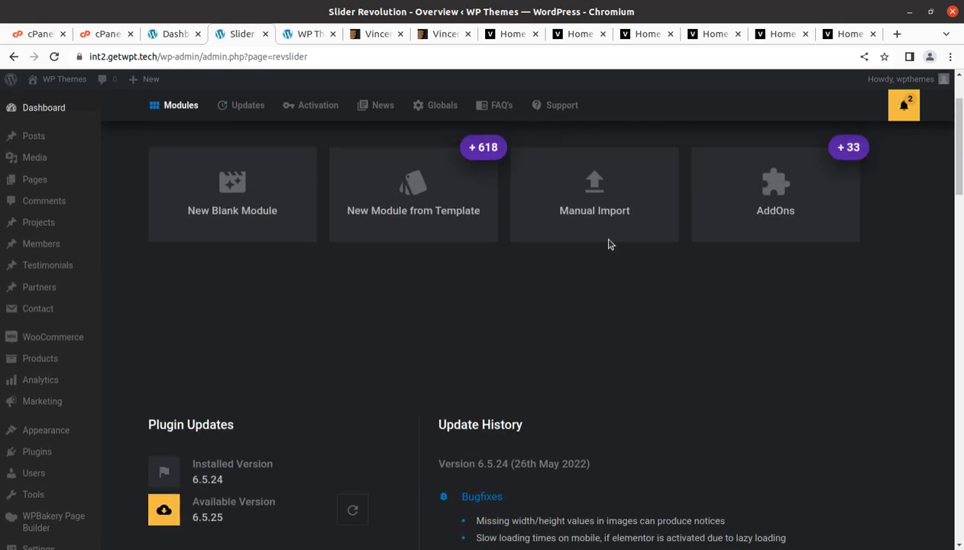
Manually import slider-2.zip from the demo folder of vincent_v1.1.7 into Slider Revolution.
{"action": "left_click", "coordinate": [600, 228]}
{"action": "left_click", "coordinate": [486, 339]}
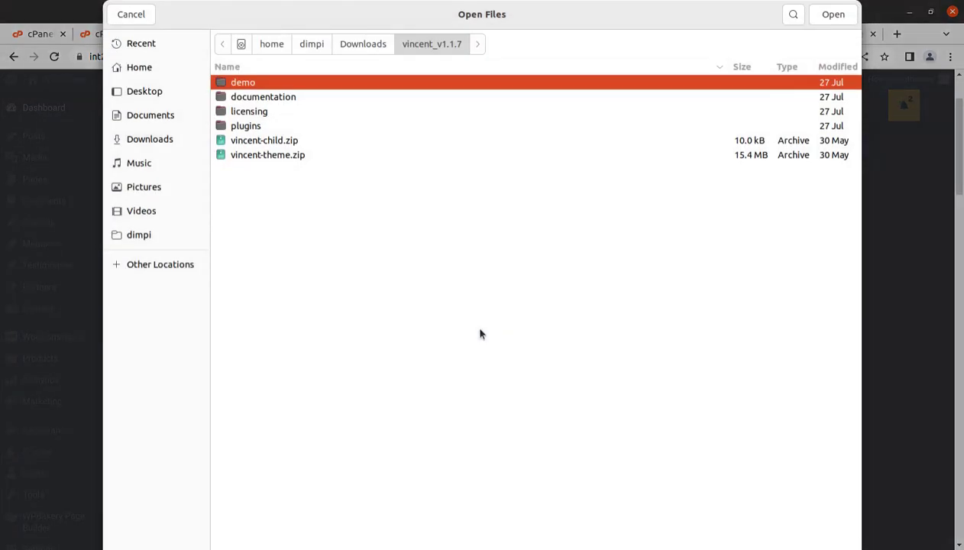
{"action": "double_click", "coordinate": [297, 86]}
{"action": "left_click", "coordinate": [289, 141]}
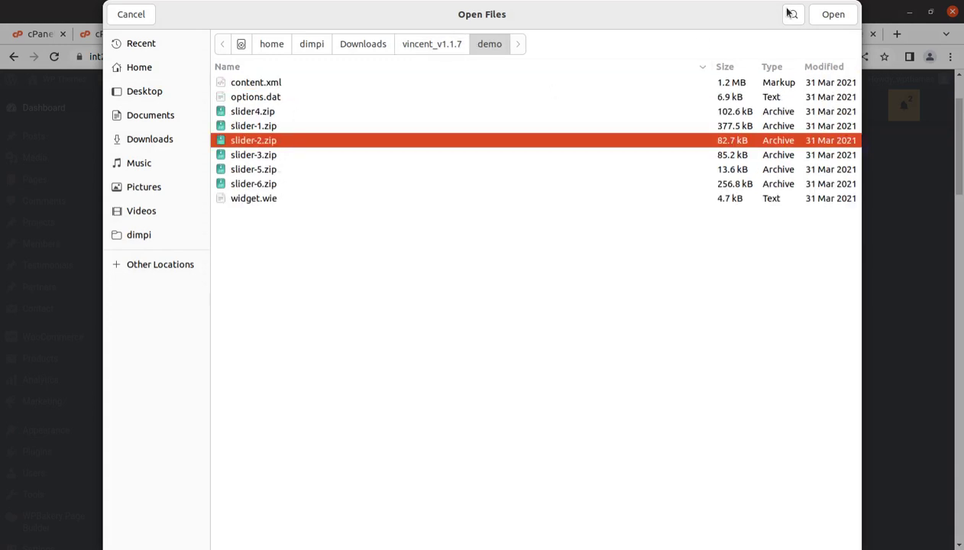
{"action": "left_click", "coordinate": [832, 15]}
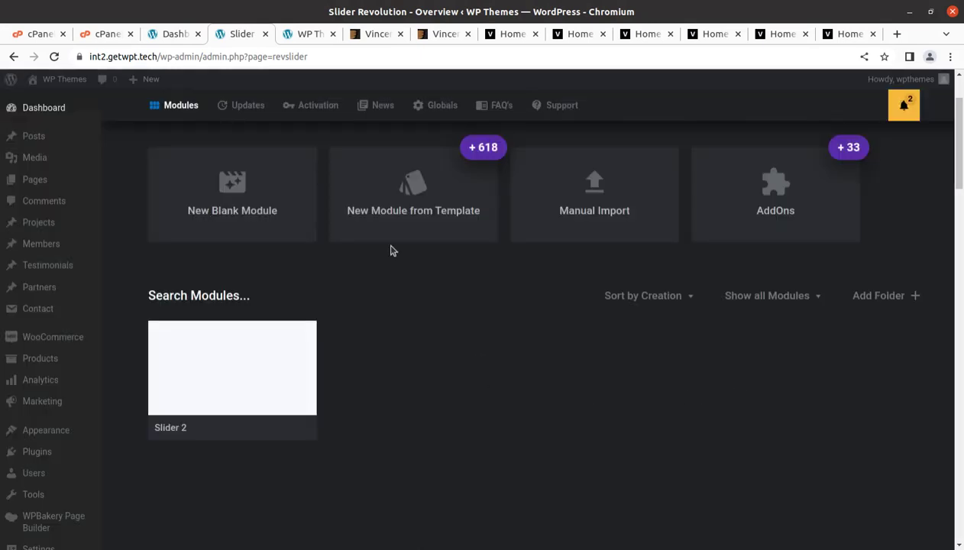
View the site's homepage on the front end and look it over from the slider down to the frequently asked questions.
{"action": "left_click", "coordinate": [300, 33]}
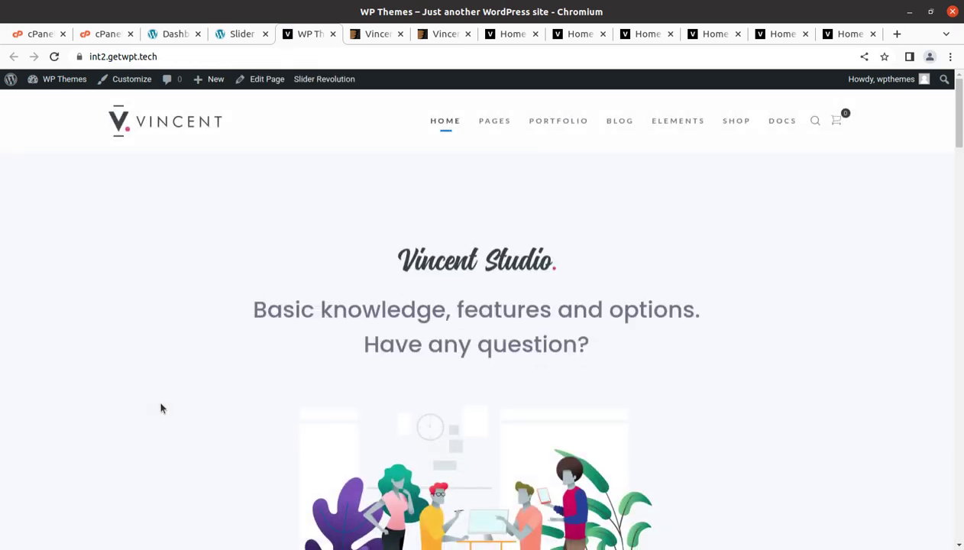
{"action": "scroll", "coordinate": [160, 409], "scroll_direction": "down", "scroll_amount": 7}
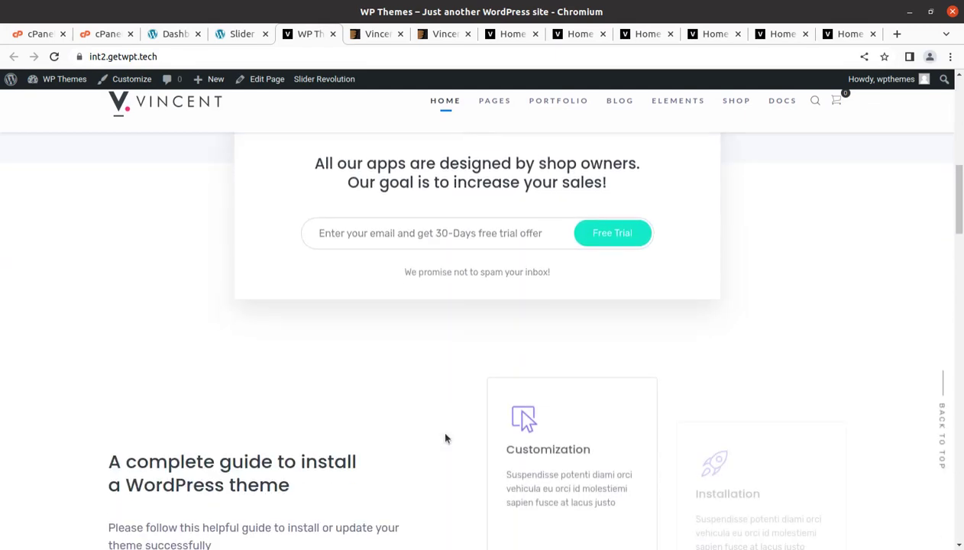
{"action": "scroll", "coordinate": [447, 438], "scroll_direction": "down", "scroll_amount": 11}
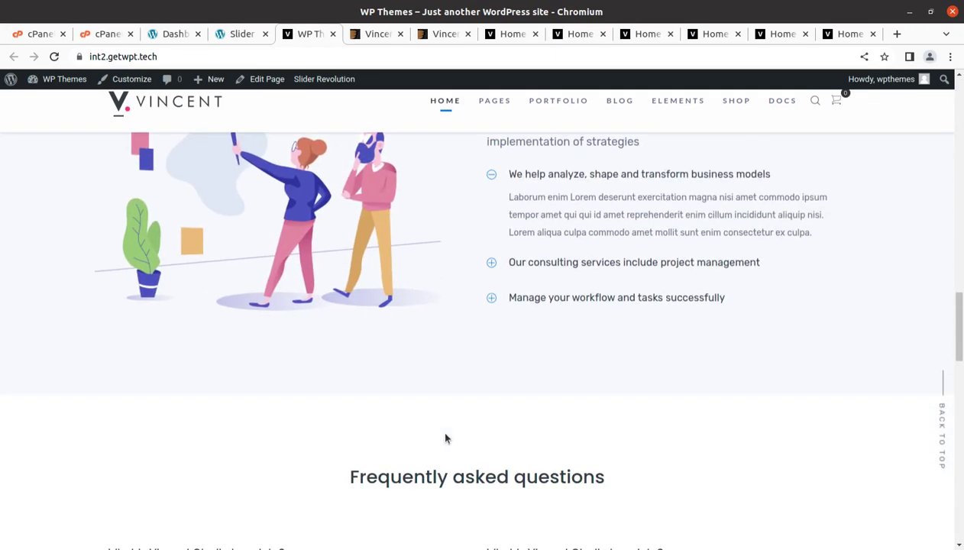
{"action": "scroll", "coordinate": [447, 438], "scroll_direction": "down", "scroll_amount": 5}
{"action": "scroll", "coordinate": [448, 436], "scroll_direction": "up", "scroll_amount": 2}
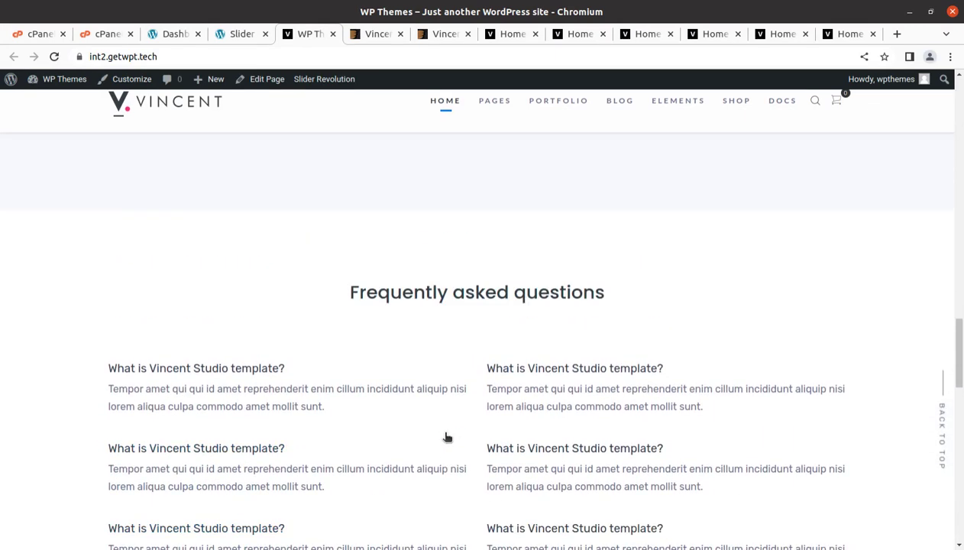
Open the site's About Us page and look over its sections.
{"action": "mouse_move", "coordinate": [494, 101]}
{"action": "left_click", "coordinate": [501, 161]}
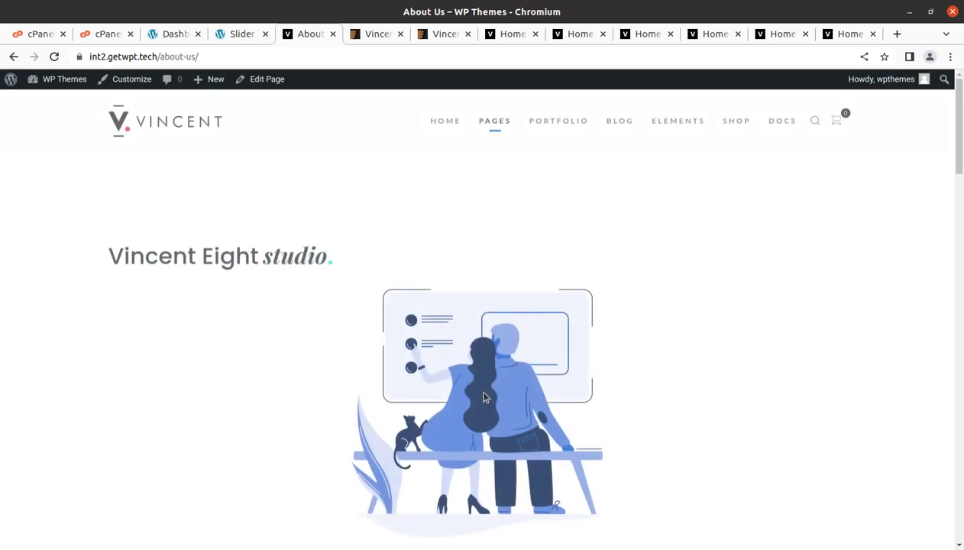
{"action": "scroll", "coordinate": [483, 396], "scroll_direction": "down", "scroll_amount": 10}
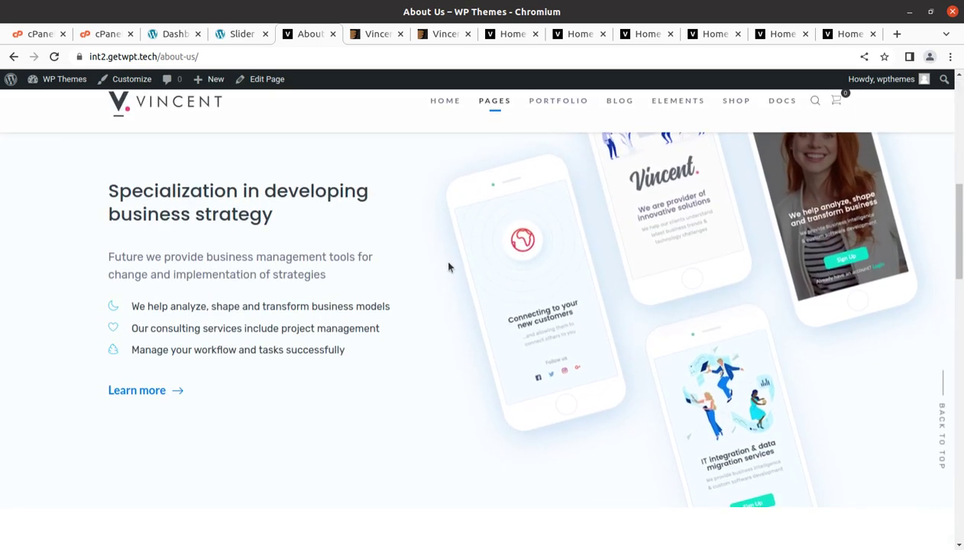
Open the Portfolio Masonry page and look over its image grid.
{"action": "mouse_move", "coordinate": [557, 111]}
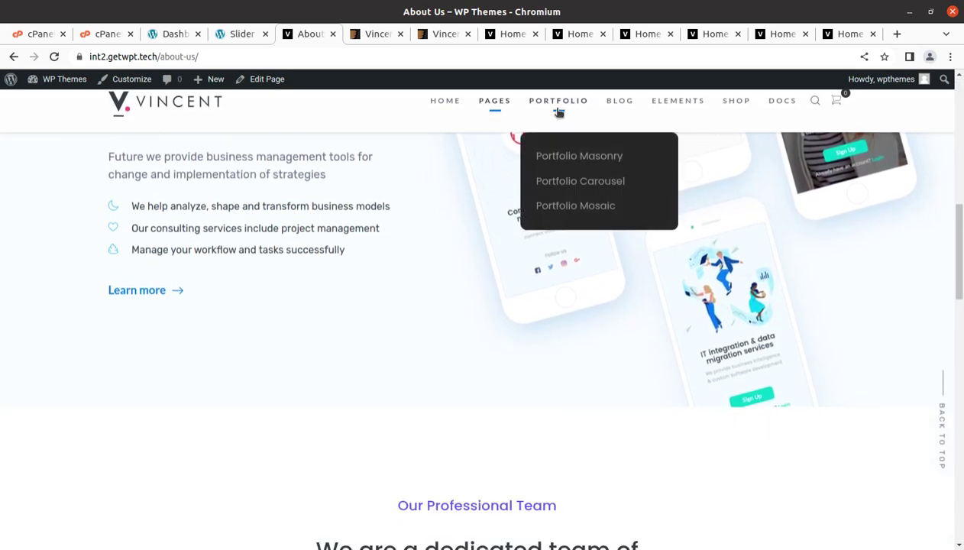
{"action": "left_click", "coordinate": [558, 156]}
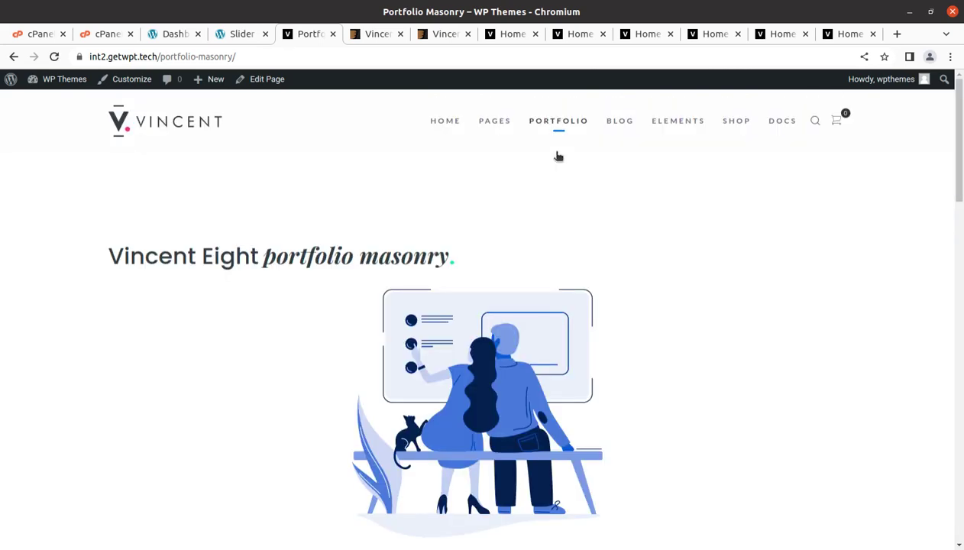
{"action": "scroll", "coordinate": [479, 307], "scroll_direction": "down", "scroll_amount": 6}
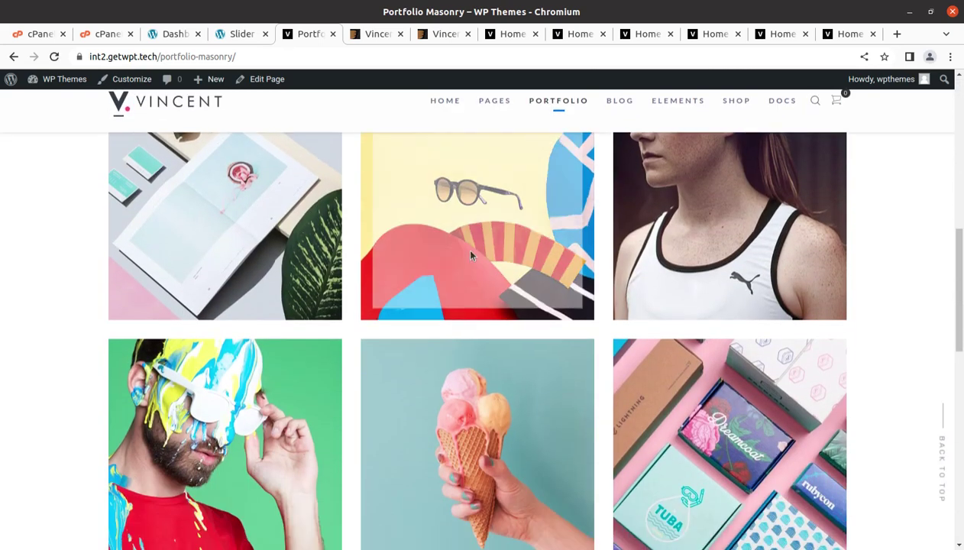
{"action": "mouse_move", "coordinate": [597, 114]}
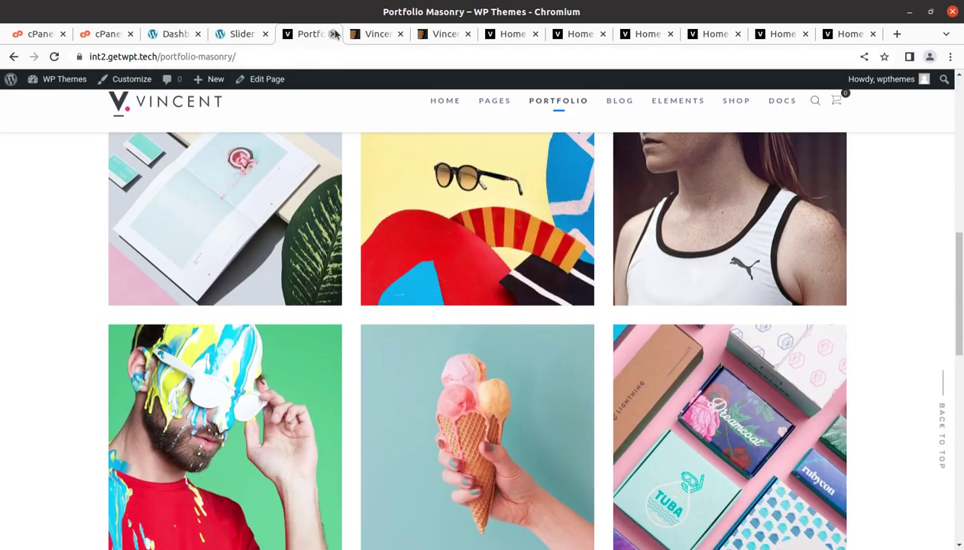
Close the portfolio page's tab, return to the Slider Revolution tab and visit the site from there.
{"action": "left_click", "coordinate": [334, 34]}
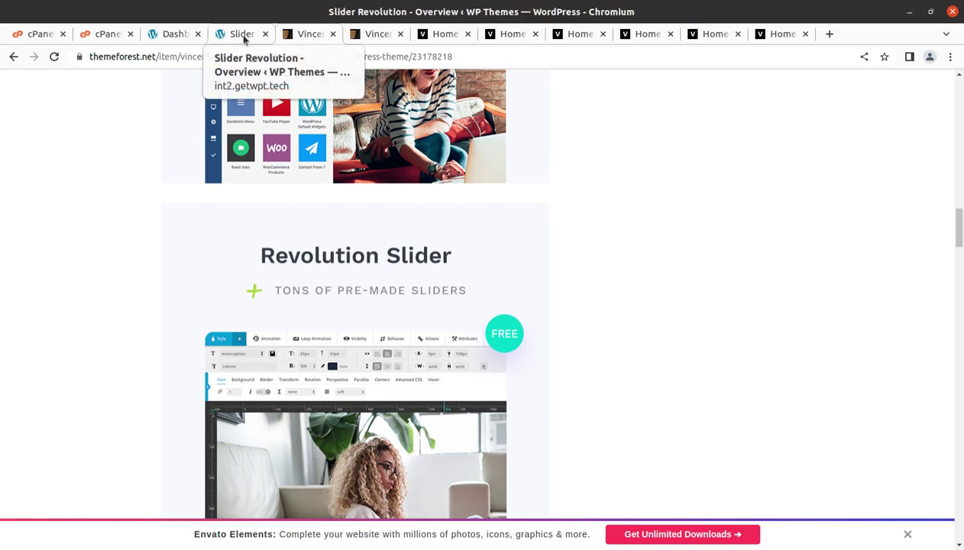
{"action": "left_click", "coordinate": [242, 35]}
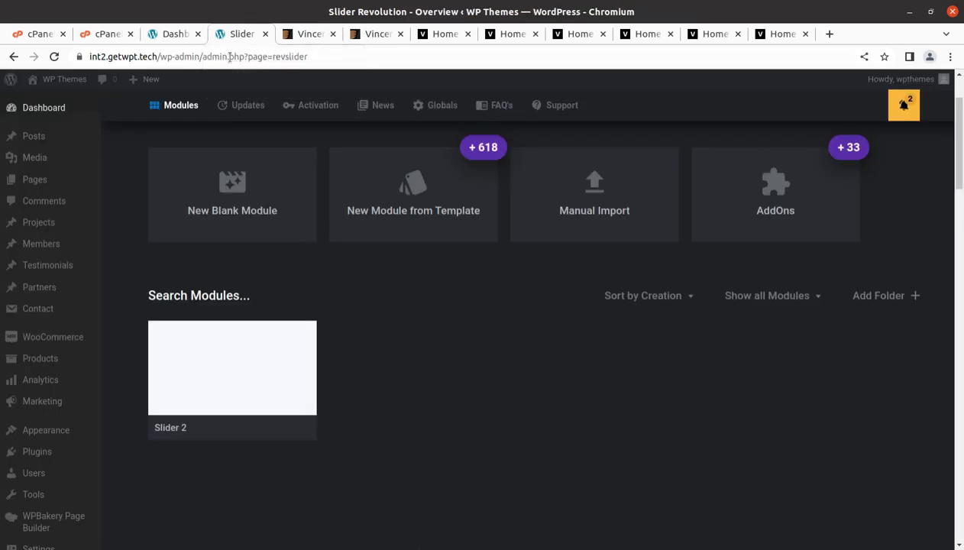
{"action": "mouse_move", "coordinate": [43, 84]}
{"action": "left_click", "coordinate": [49, 101]}
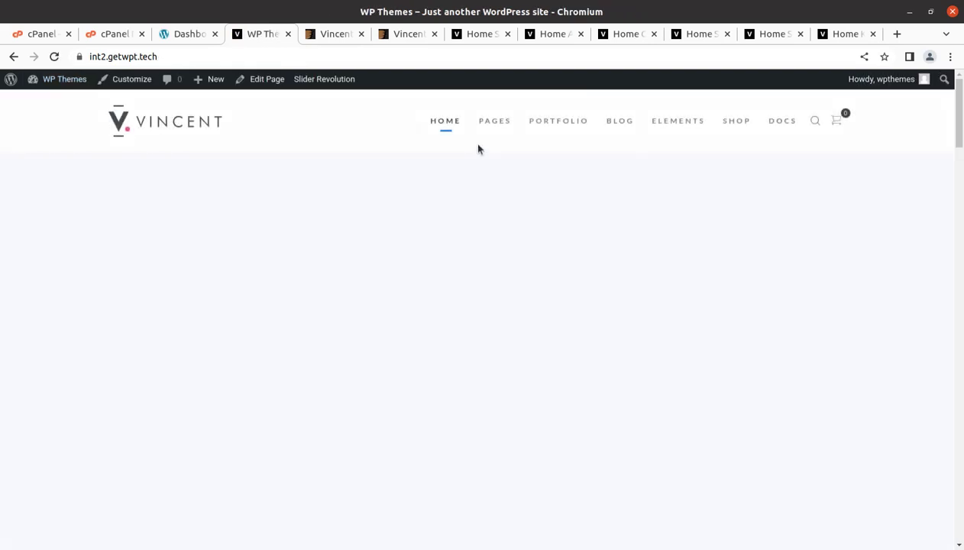
Check the About Us page and the Portfolio Masonry page again from the site's navigation.
{"action": "mouse_move", "coordinate": [494, 124]}
{"action": "left_click", "coordinate": [489, 178]}
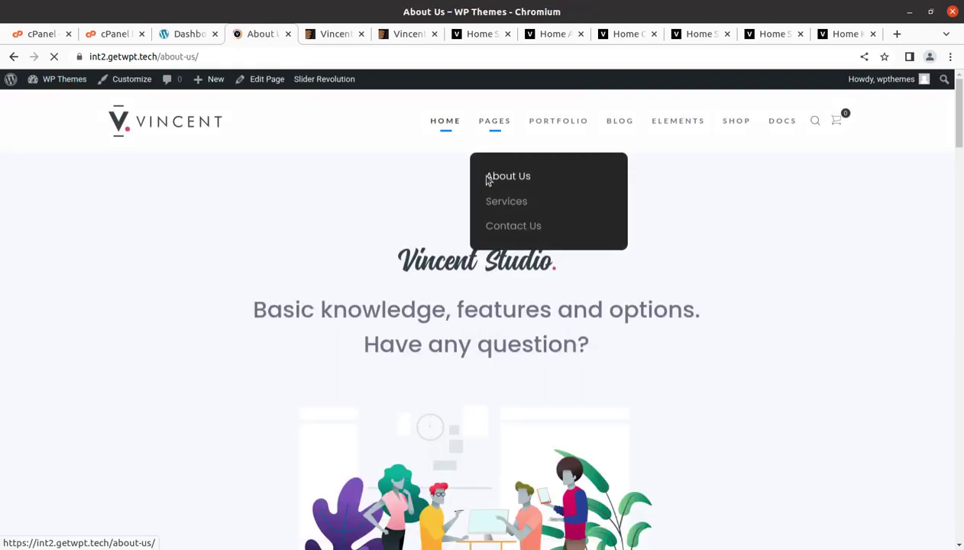
{"action": "mouse_move", "coordinate": [537, 128]}
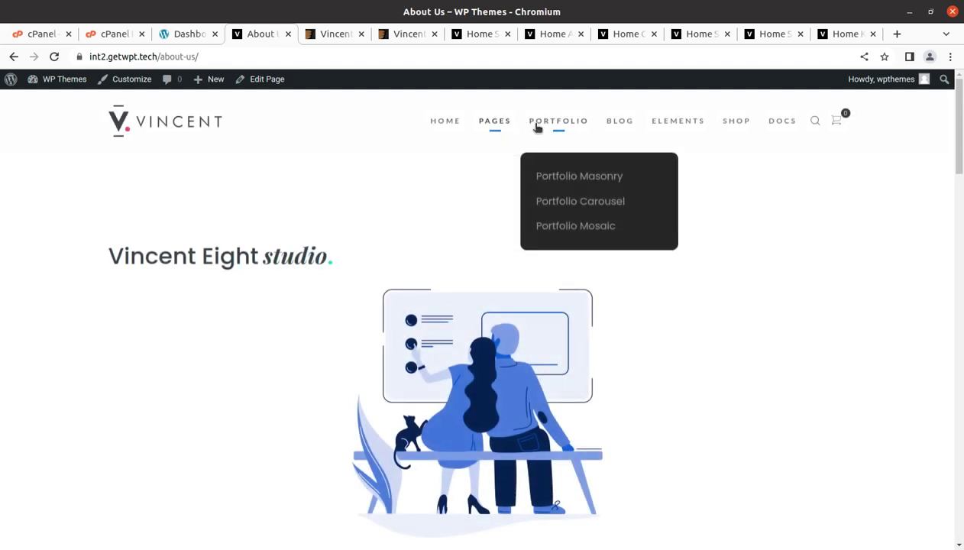
{"action": "left_click", "coordinate": [550, 176]}
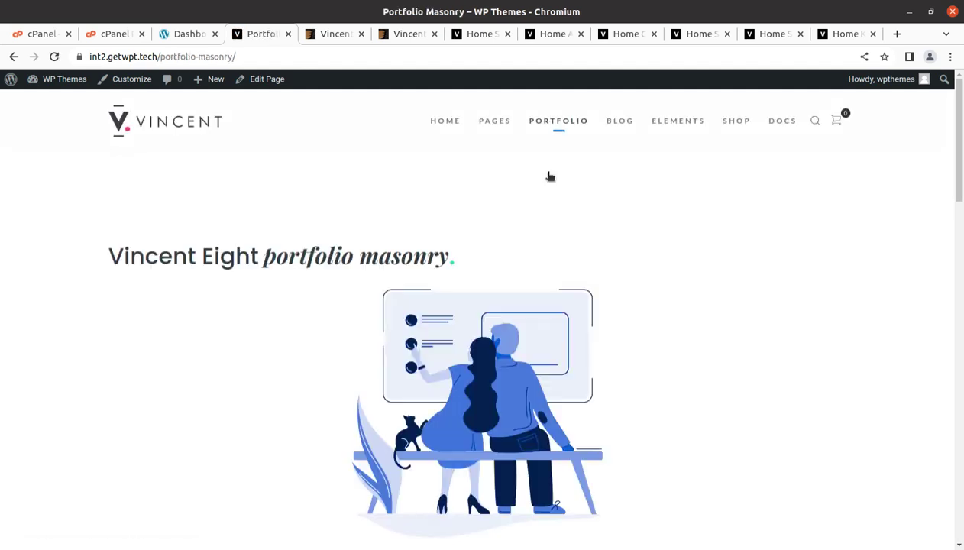
Open the Landing demo page, and return to the homepage by reducing the address to int2.getwpt.tech.
{"action": "mouse_move", "coordinate": [449, 127]}
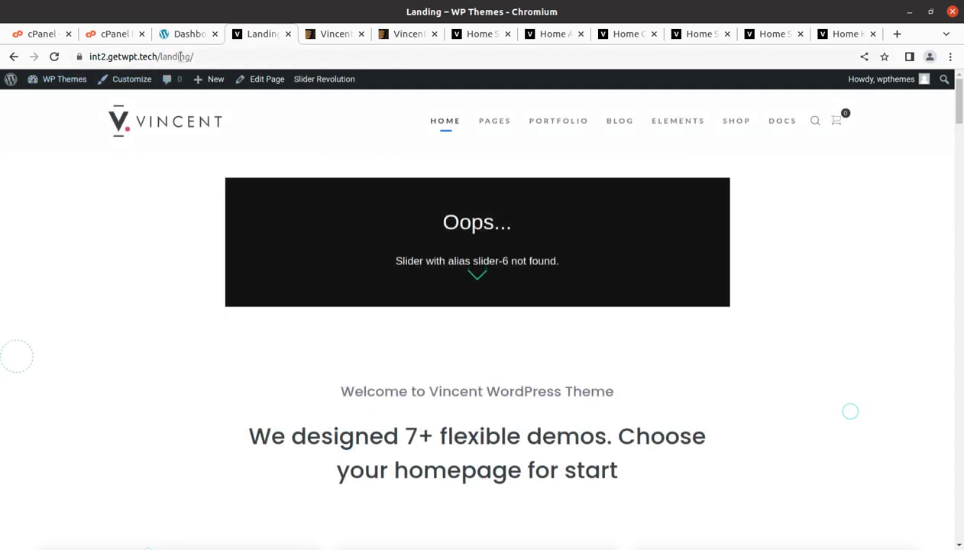
{"action": "left_click_drag", "start_coordinate": [156, 56], "coordinate": [345, 69]}
{"action": "key", "text": "BackSpace"}
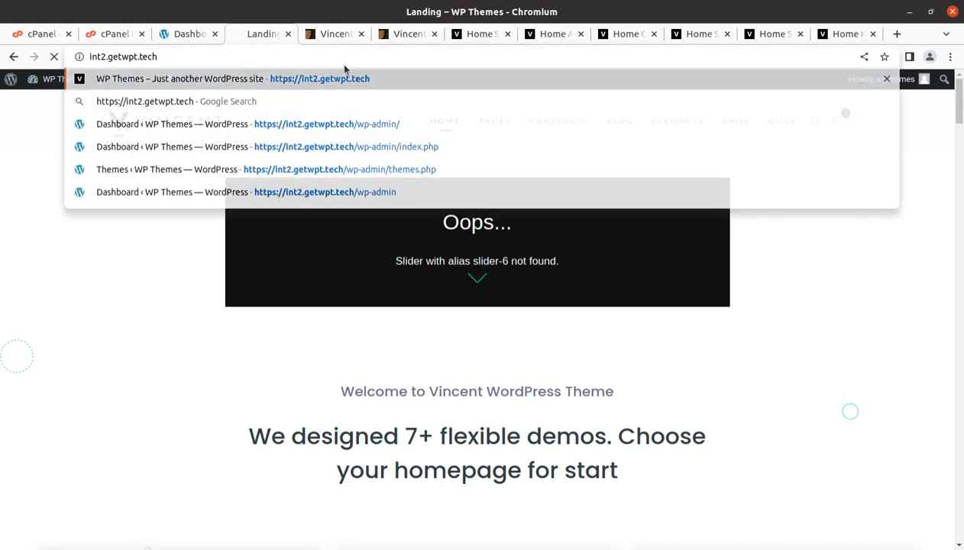
{"action": "key", "text": "Return"}
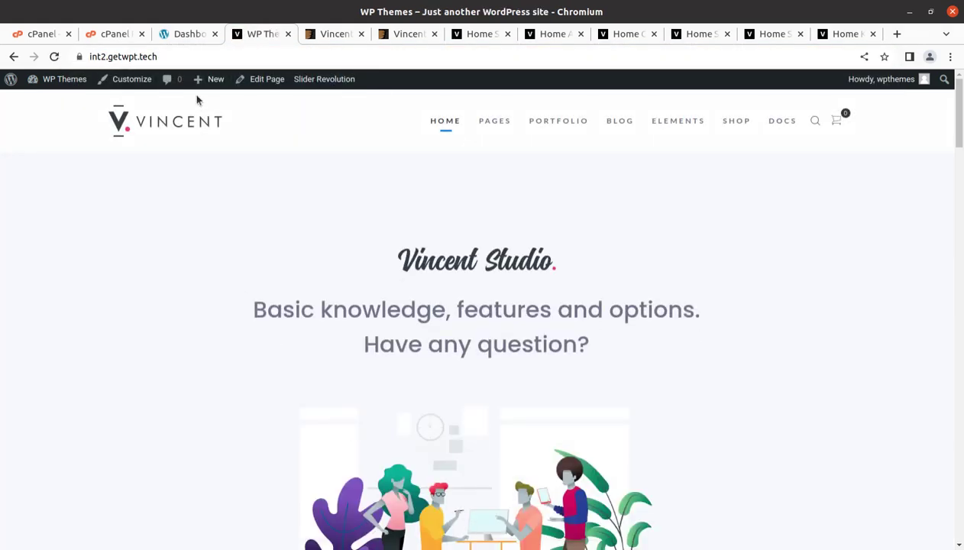
Return to the WordPress dashboard tab and open the theme customizer.
{"action": "left_click", "coordinate": [190, 37]}
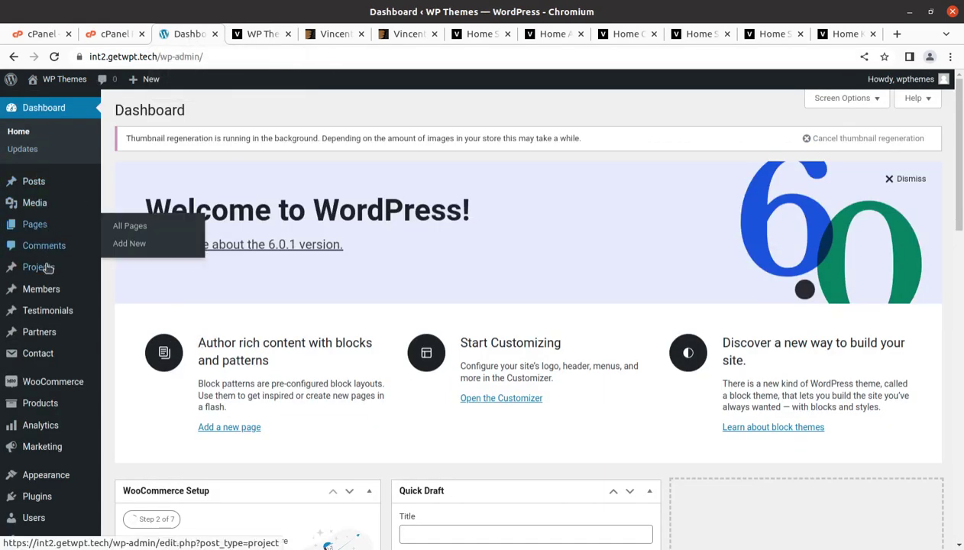
{"action": "scroll", "coordinate": [49, 374], "scroll_direction": "down", "scroll_amount": 2}
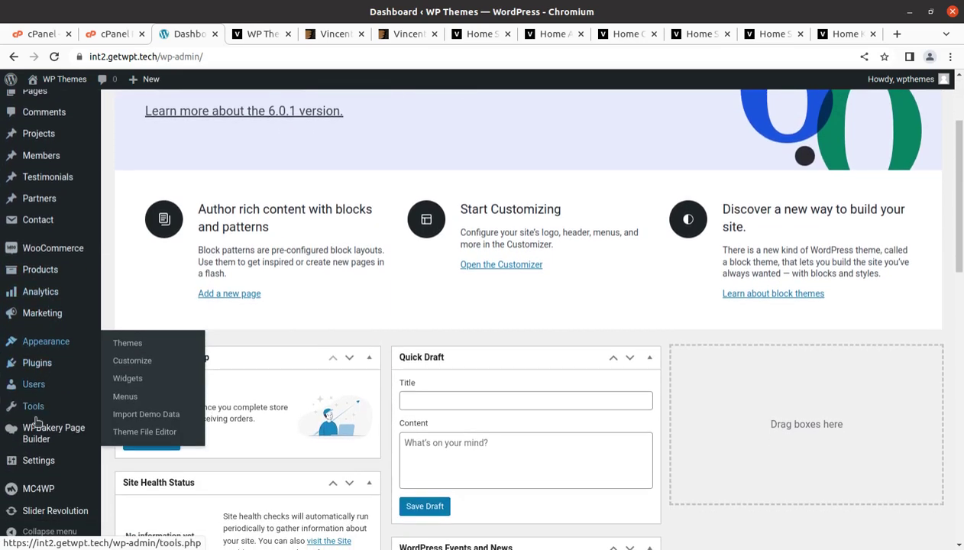
{"action": "scroll", "coordinate": [31, 454], "scroll_direction": "down", "scroll_amount": 2}
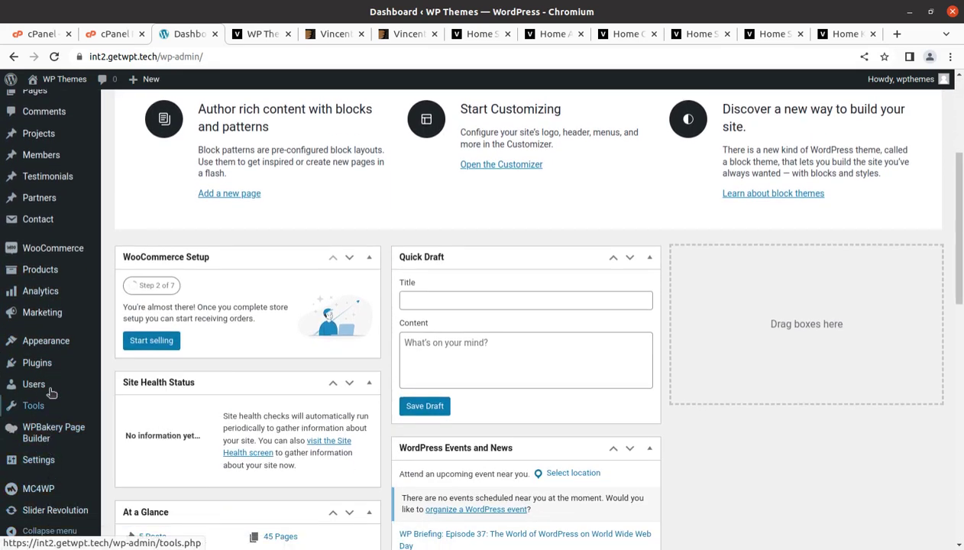
{"action": "mouse_move", "coordinate": [56, 270]}
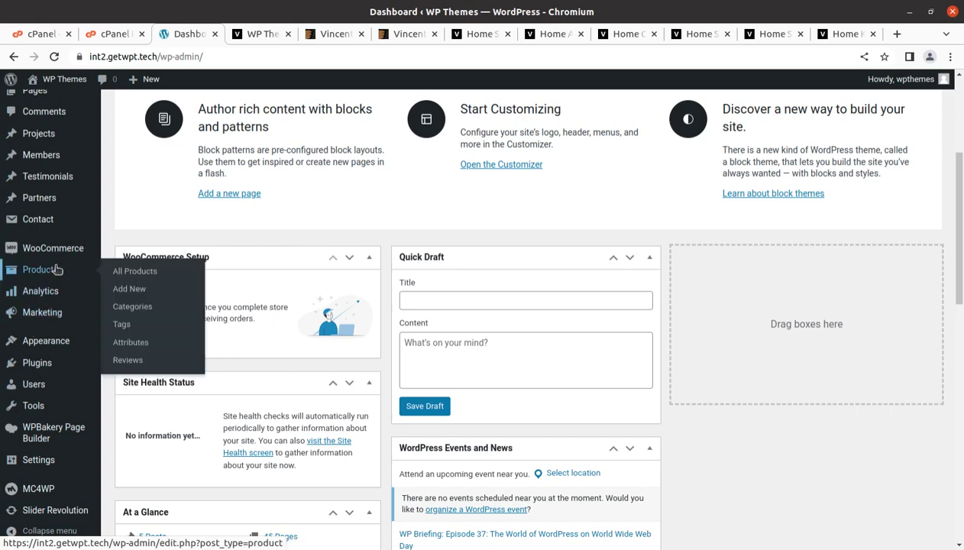
{"action": "scroll", "coordinate": [60, 370], "scroll_direction": "up", "scroll_amount": 2}
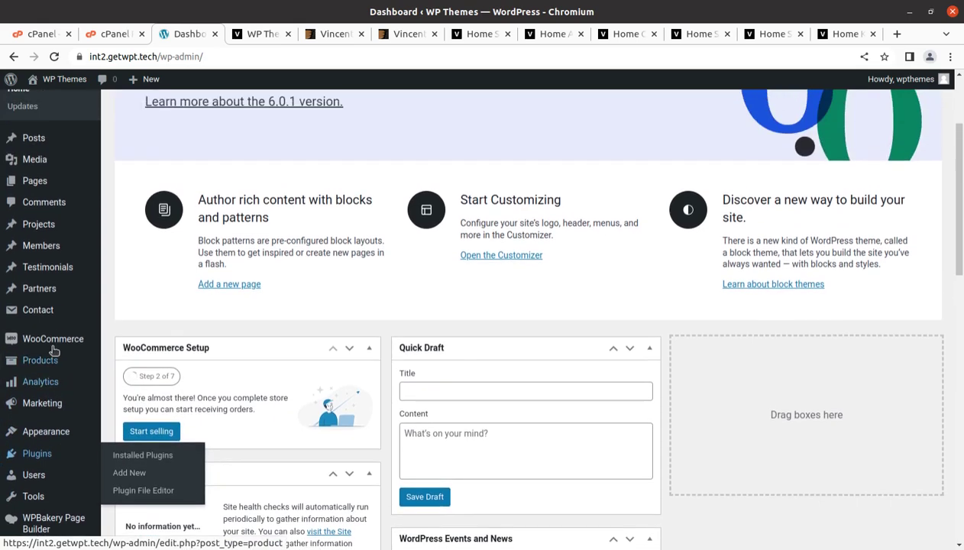
{"action": "mouse_move", "coordinate": [51, 445]}
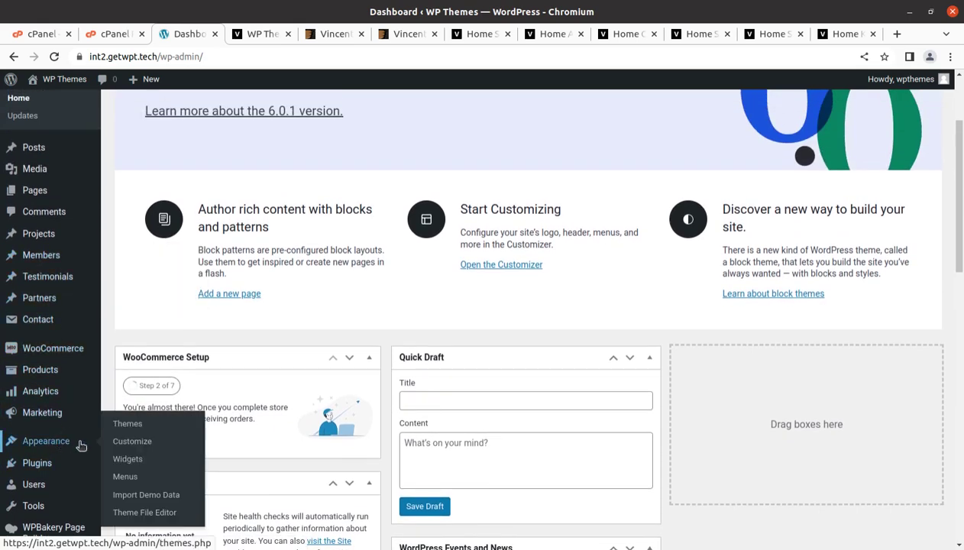
{"action": "left_click", "coordinate": [138, 443]}
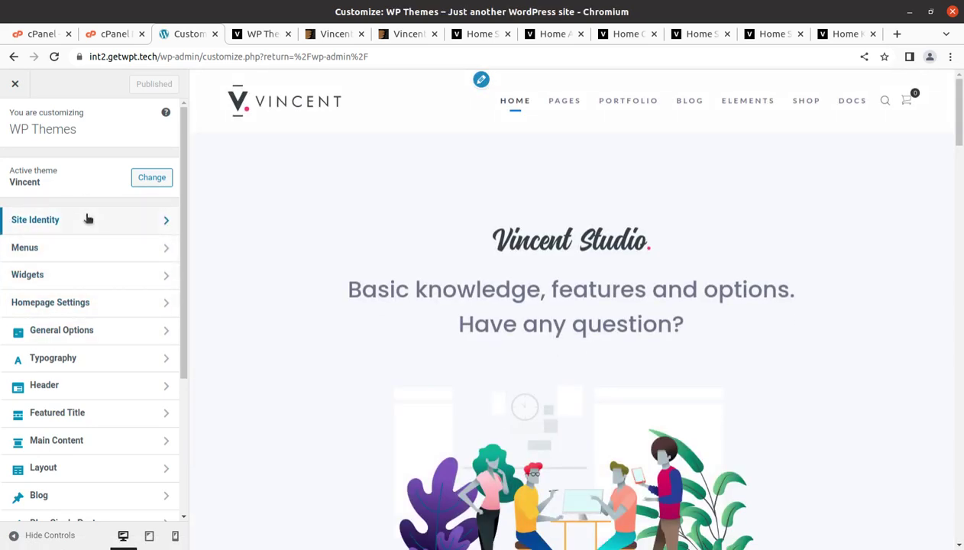
Look through the customizer's Site Identity, Menus and Homepage Settings sections without changing anything.
{"action": "left_click", "coordinate": [88, 220]}
{"action": "left_click", "coordinate": [16, 122]}
{"action": "left_click", "coordinate": [71, 249]}
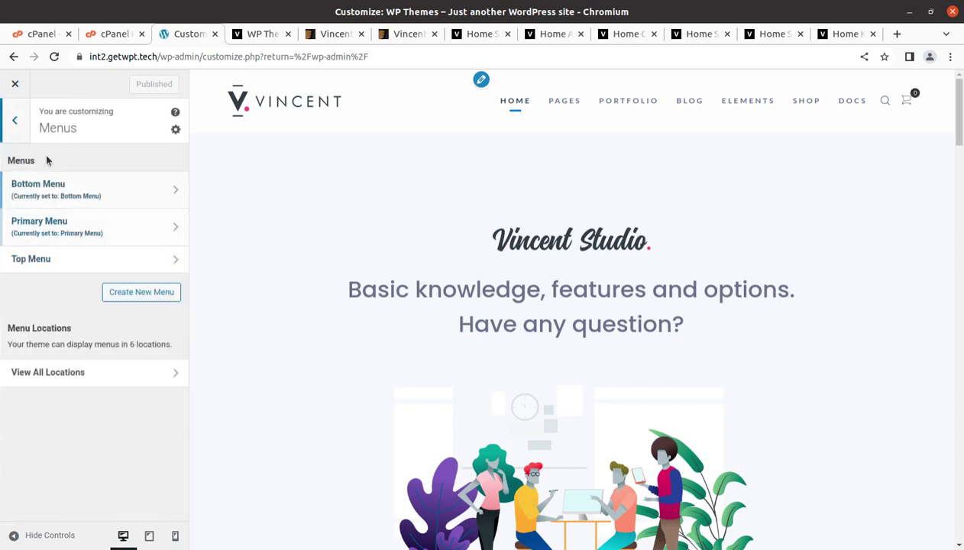
{"action": "left_click", "coordinate": [14, 120]}
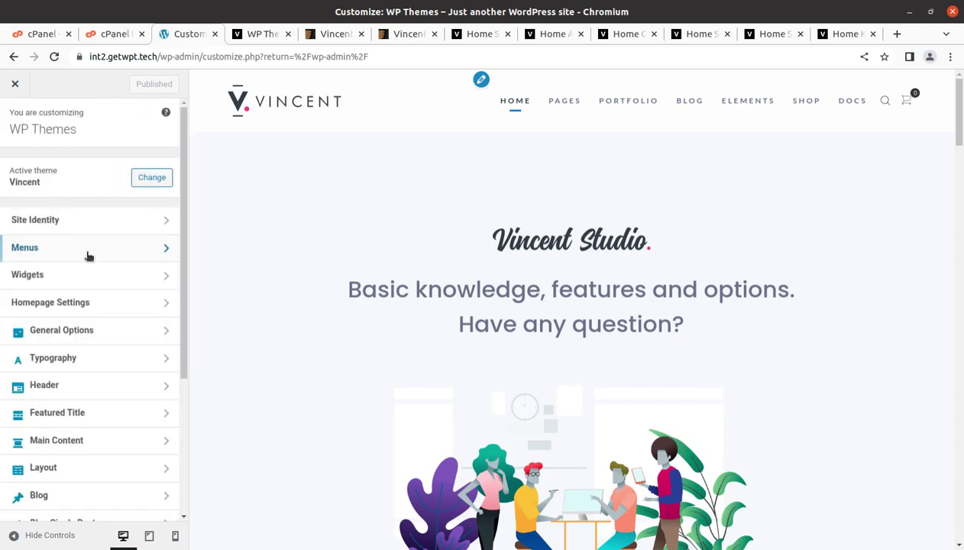
{"action": "left_click", "coordinate": [99, 309]}
{"action": "left_click", "coordinate": [13, 123]}
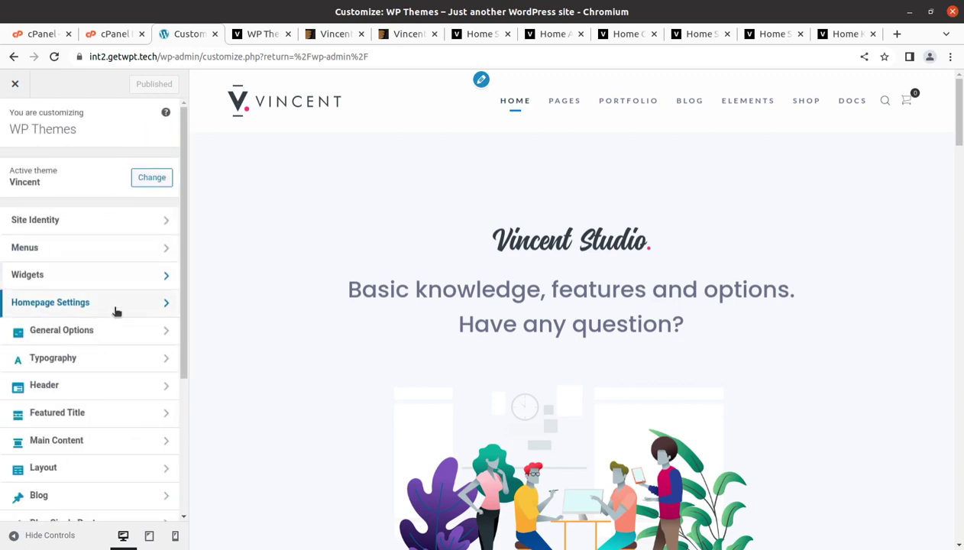
Open General Options and review its Accent Colors, Favicon, PreLoader and Header Site settings.
{"action": "left_click", "coordinate": [114, 333]}
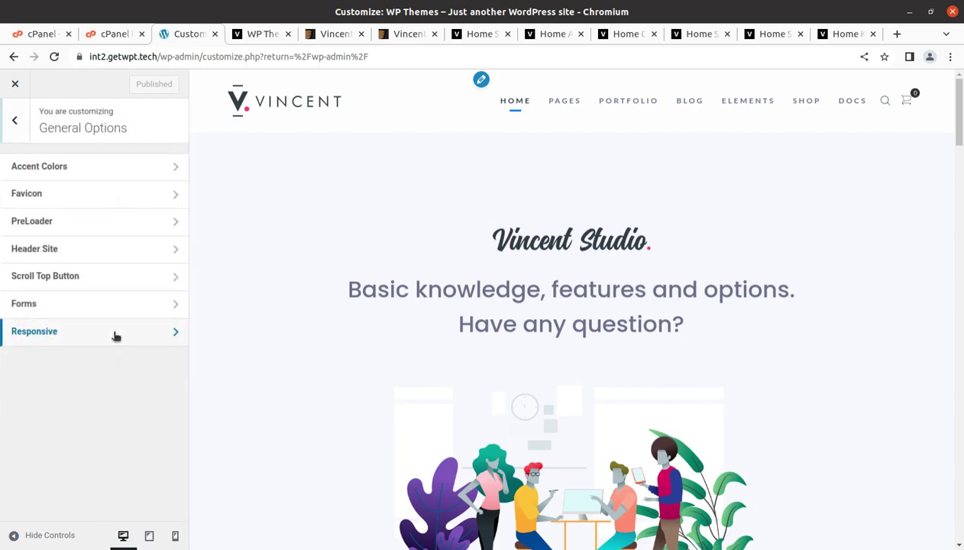
{"action": "left_click", "coordinate": [110, 165]}
{"action": "left_click", "coordinate": [17, 125]}
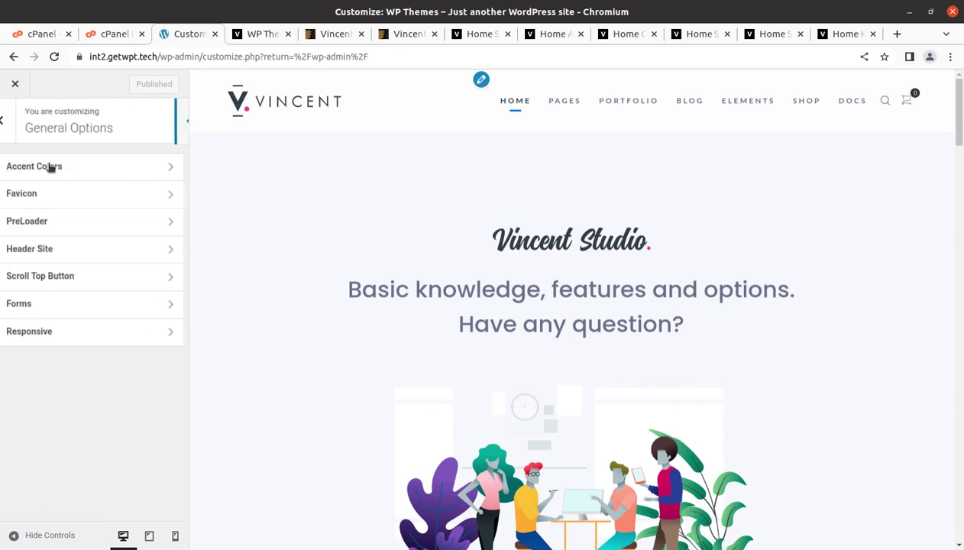
{"action": "left_click", "coordinate": [80, 195]}
{"action": "left_click", "coordinate": [13, 119]}
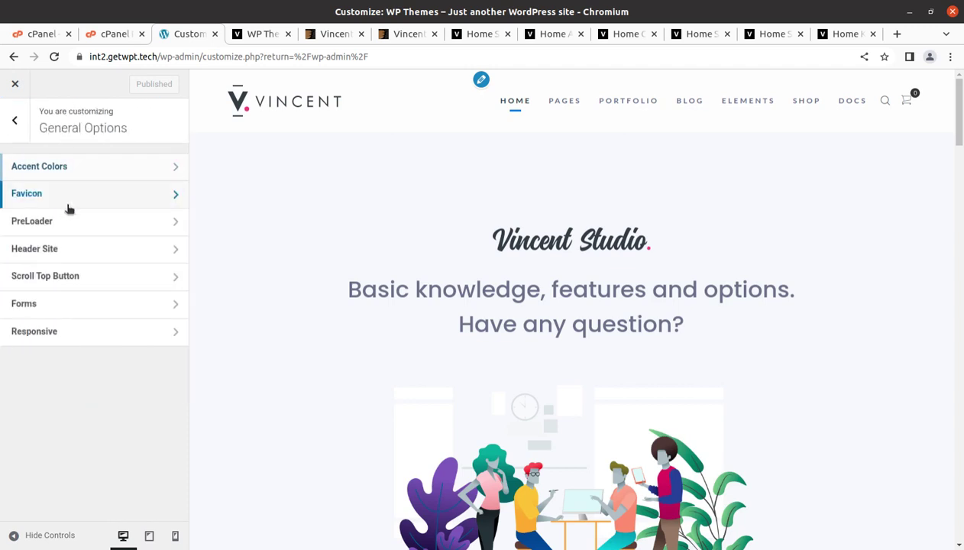
{"action": "left_click", "coordinate": [71, 221]}
{"action": "left_click", "coordinate": [13, 132]}
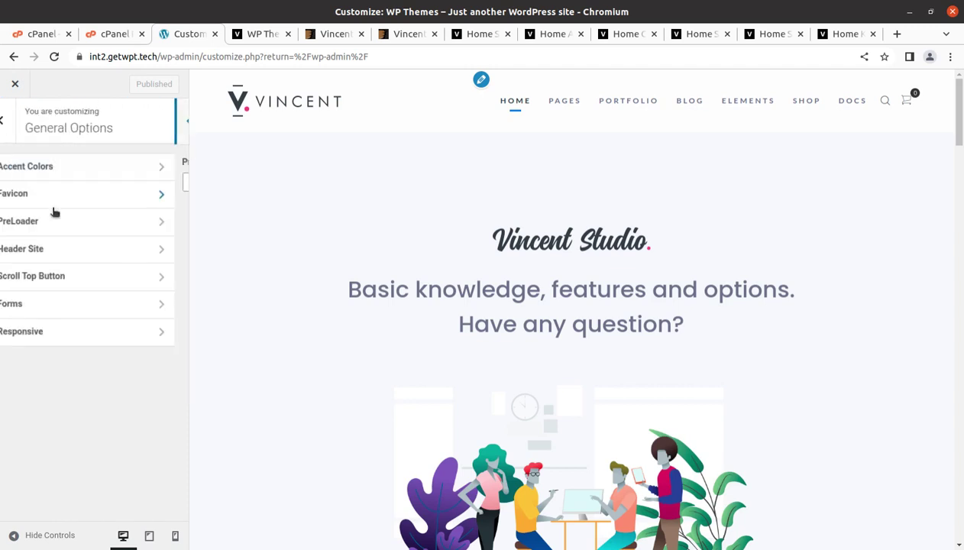
{"action": "left_click", "coordinate": [75, 252]}
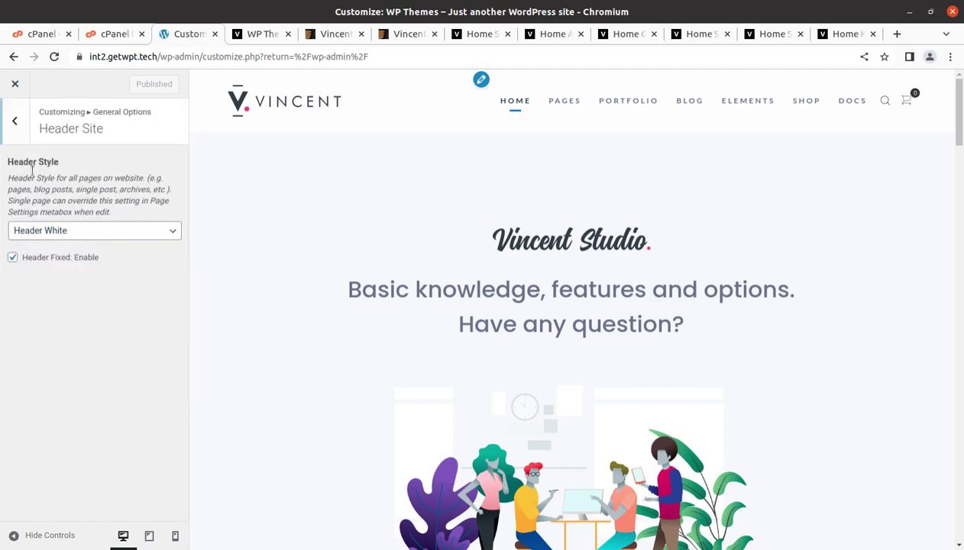
{"action": "left_click", "coordinate": [17, 124]}
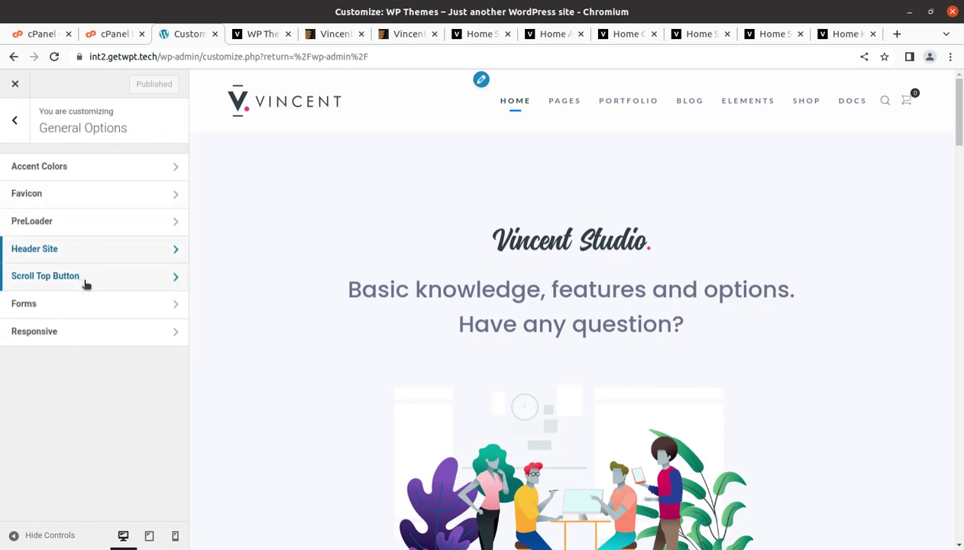
Review the Scroll Top Button, Forms and Responsive settings, and return to the customizer's main list.
{"action": "left_click", "coordinate": [84, 281]}
{"action": "left_click", "coordinate": [16, 122]}
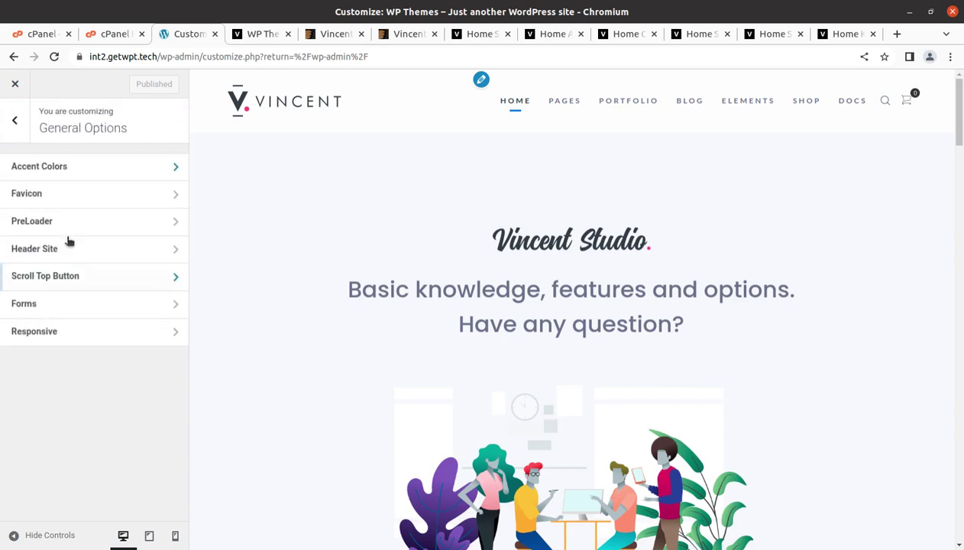
{"action": "left_click", "coordinate": [84, 307]}
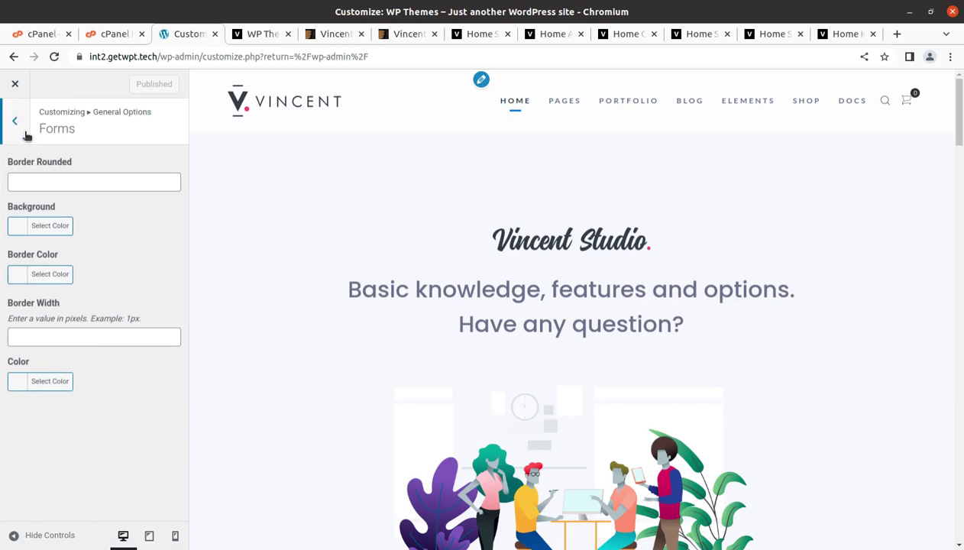
{"action": "left_click", "coordinate": [27, 135]}
{"action": "left_click", "coordinate": [79, 331]}
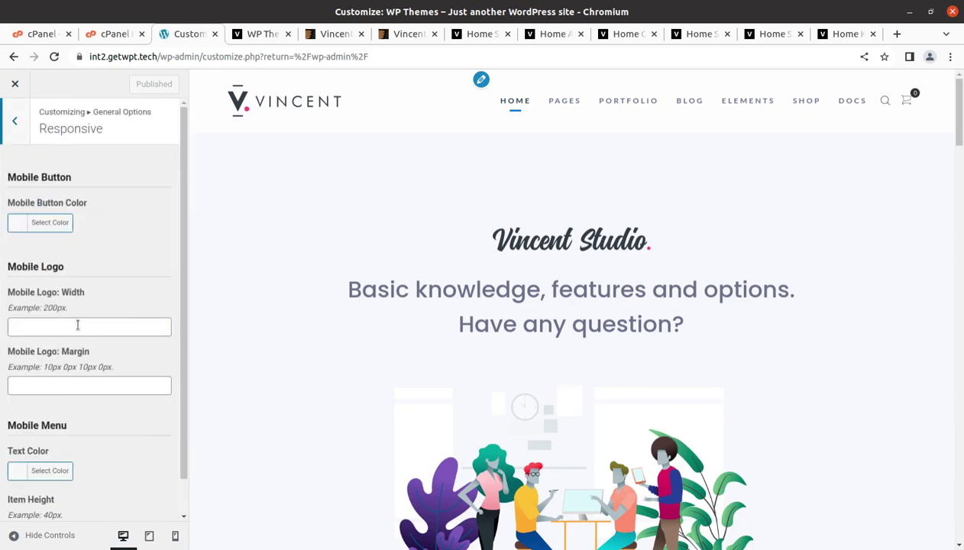
{"action": "left_click", "coordinate": [15, 115]}
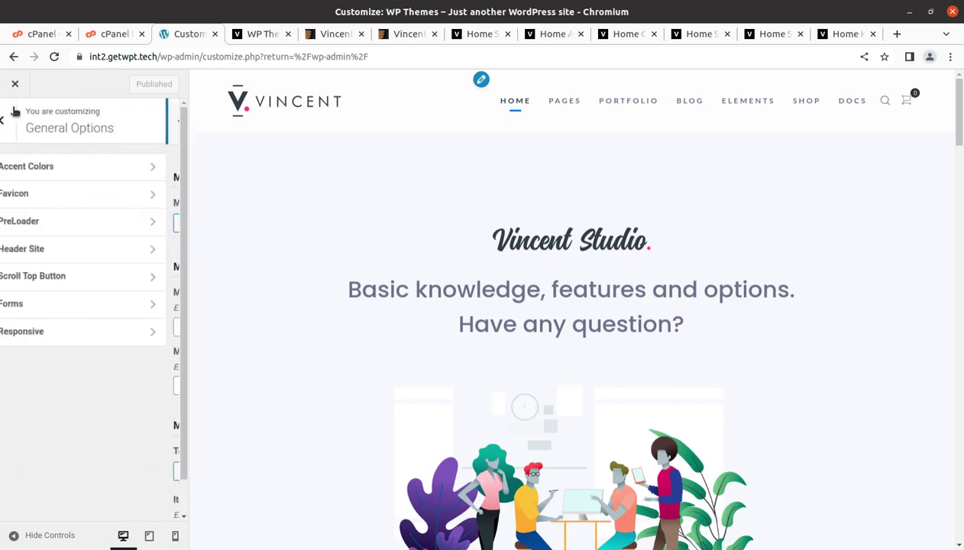
{"action": "left_click", "coordinate": [15, 120]}
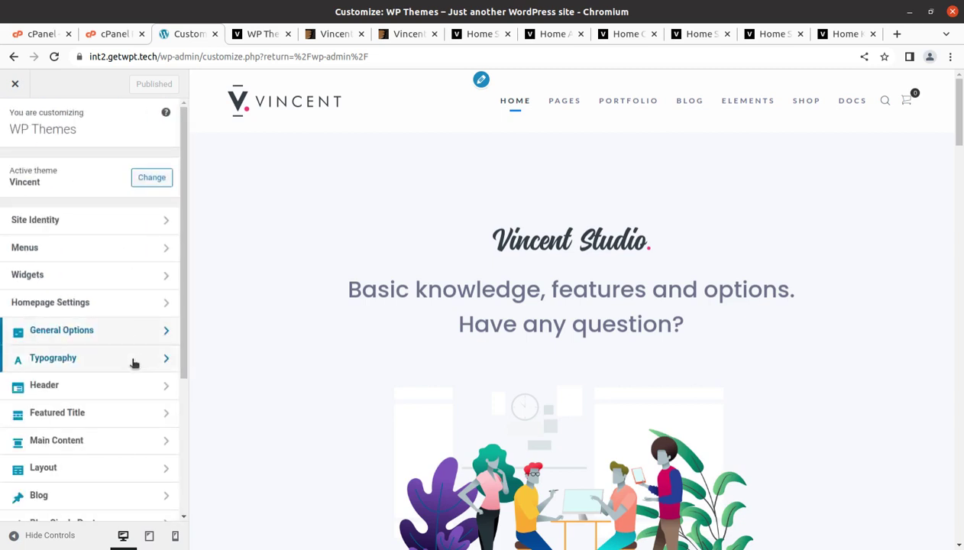
Look over the list of Typography options in the customizer and return to the main list.
{"action": "scroll", "coordinate": [134, 364], "scroll_direction": "down", "scroll_amount": 3}
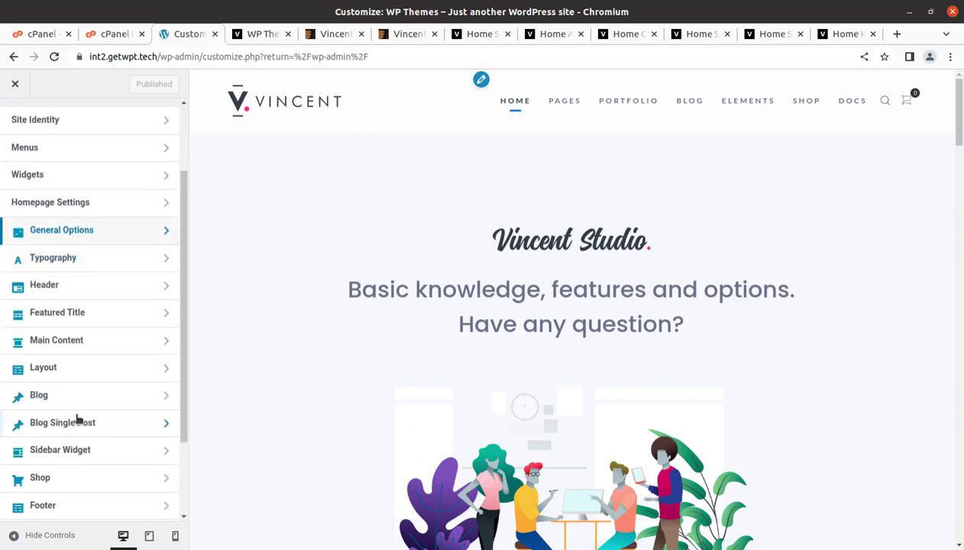
{"action": "left_click", "coordinate": [93, 259]}
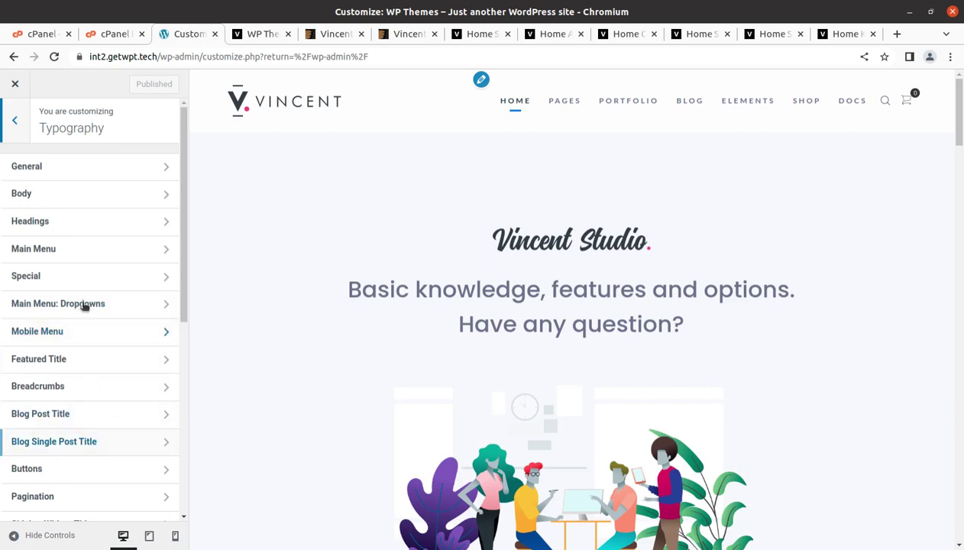
{"action": "left_click", "coordinate": [26, 126]}
Review the Header section's General, Logo, Menu and Search & Cart Icon settings, and return to the main list.
{"action": "left_click", "coordinate": [112, 289]}
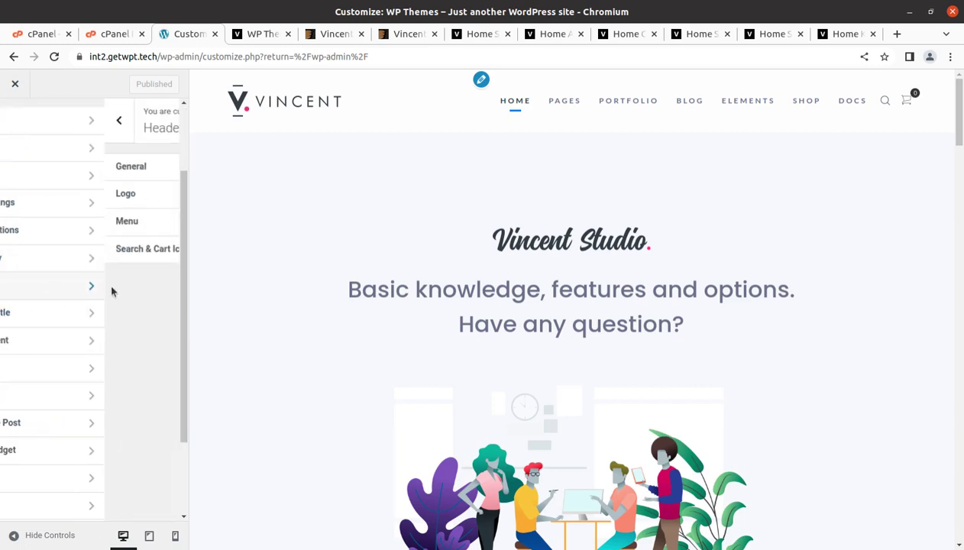
{"action": "left_click", "coordinate": [108, 173]}
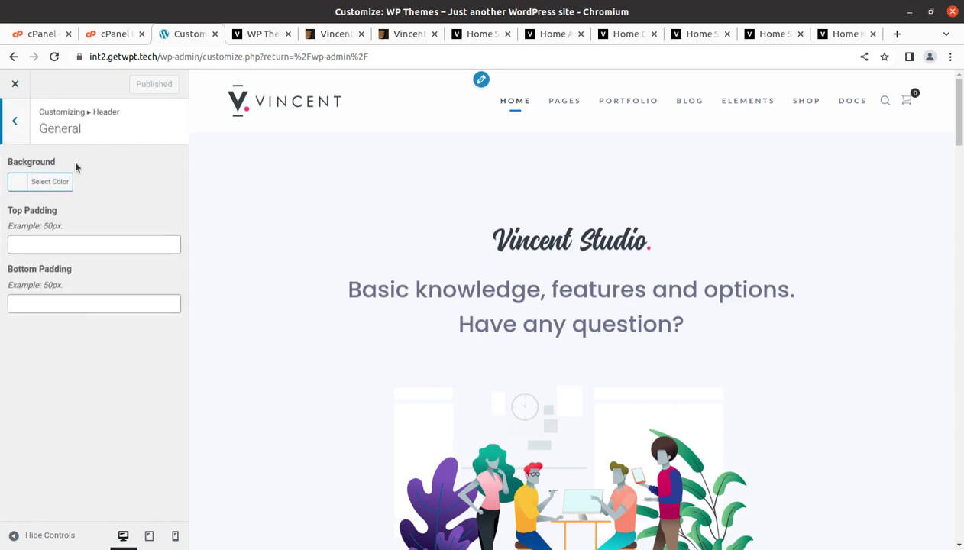
{"action": "left_click", "coordinate": [18, 123]}
{"action": "left_click", "coordinate": [86, 198]}
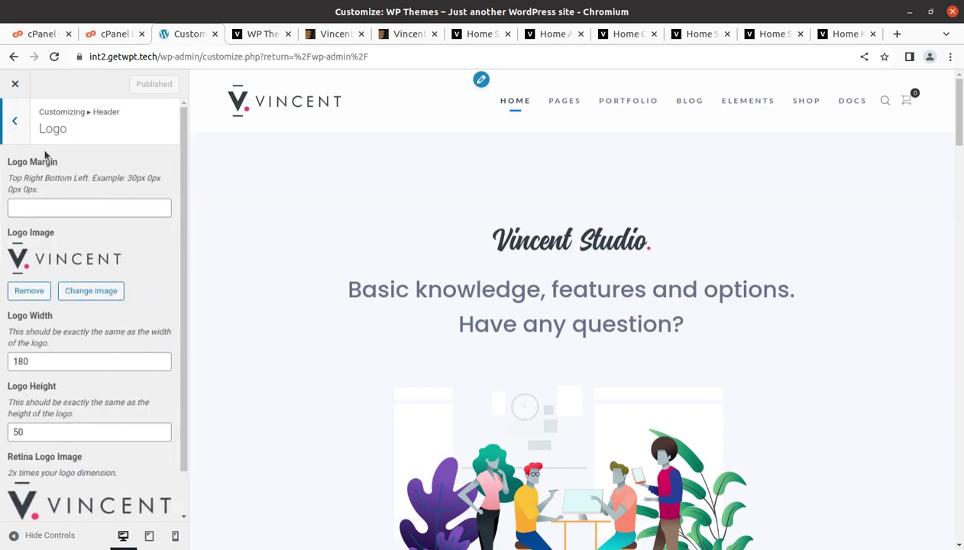
{"action": "left_click", "coordinate": [17, 124]}
{"action": "left_click", "coordinate": [75, 221]}
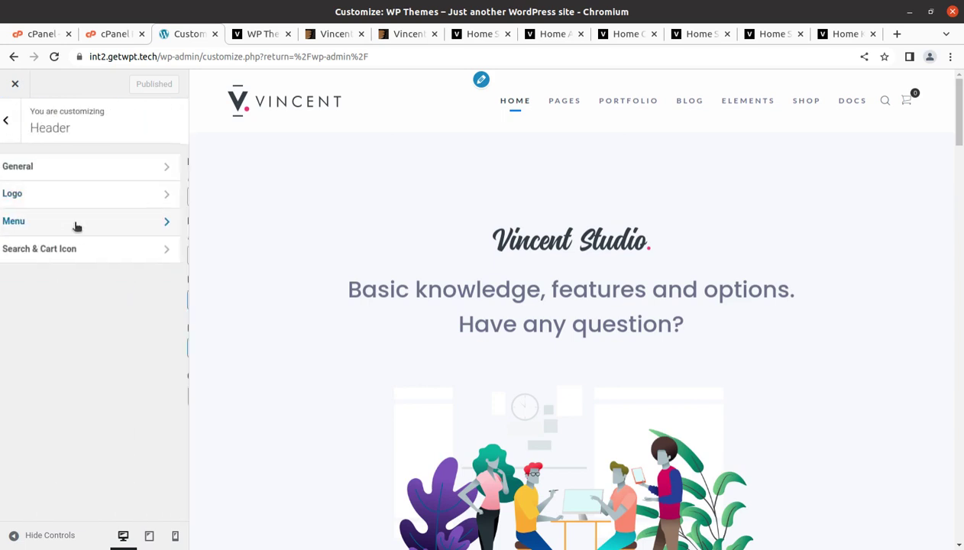
{"action": "left_click", "coordinate": [16, 125]}
{"action": "left_click", "coordinate": [71, 249]}
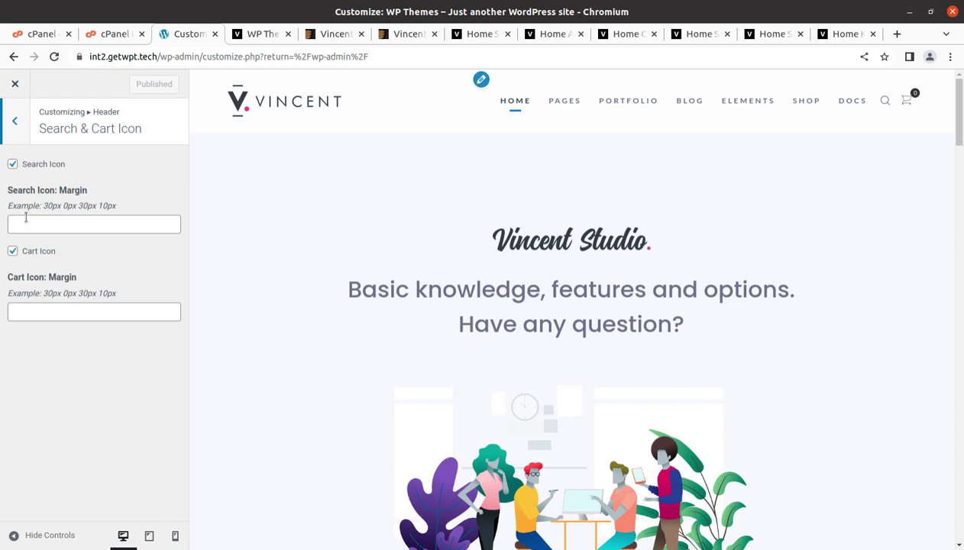
{"action": "left_click", "coordinate": [15, 124]}
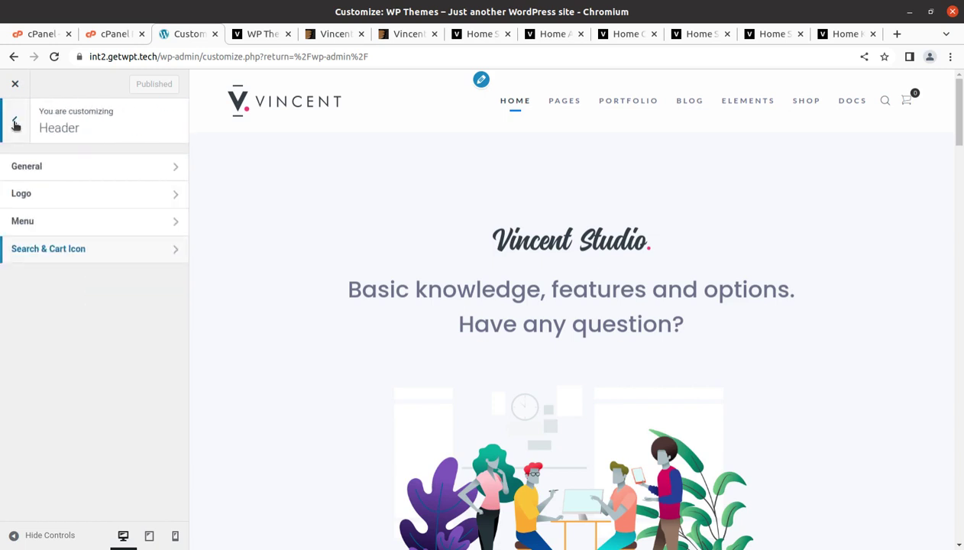
{"action": "left_click", "coordinate": [16, 124]}
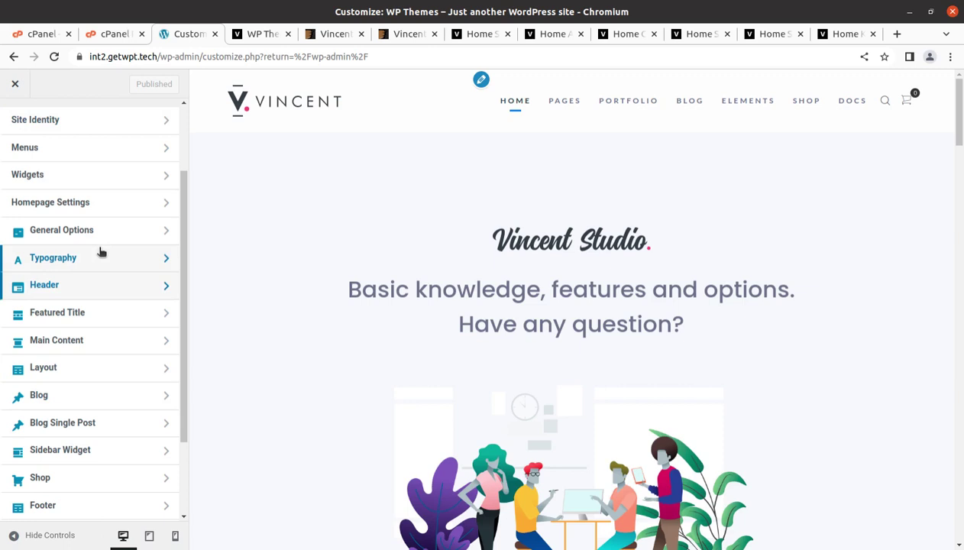
Review the Featured Title section's General, Heading and Breadcrumbs settings, and return to the customizer's main list.
{"action": "mouse_move", "coordinate": [906, 101]}
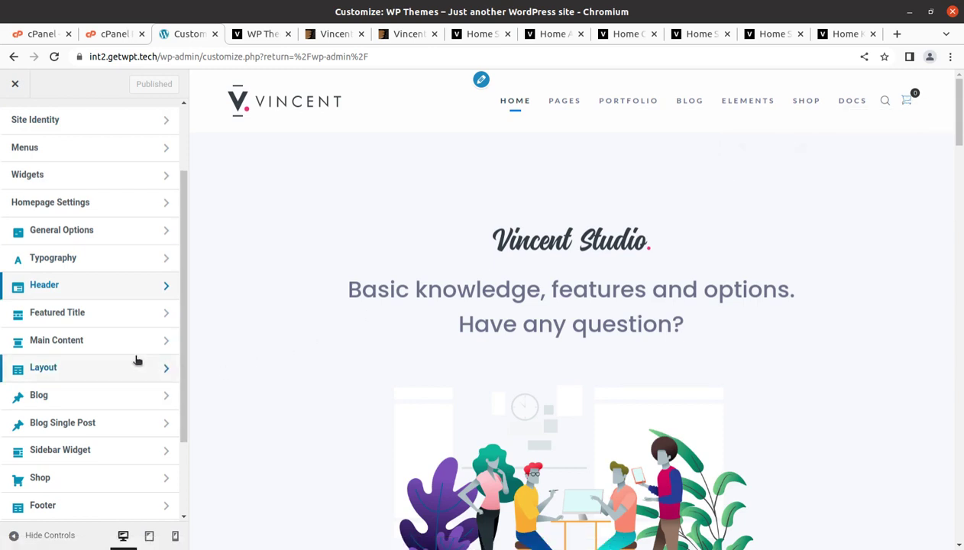
{"action": "scroll", "coordinate": [86, 366], "scroll_direction": "down", "scroll_amount": 1}
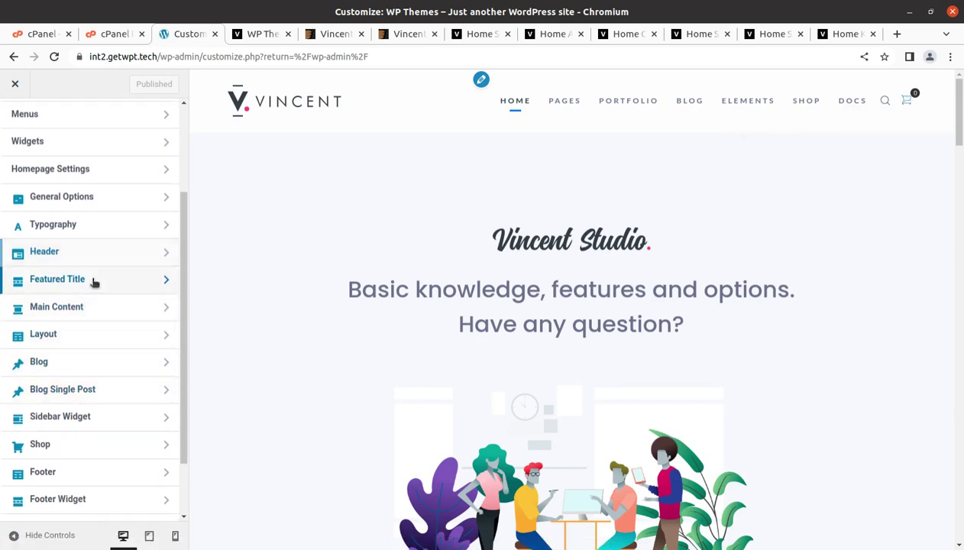
{"action": "left_click", "coordinate": [94, 281]}
{"action": "left_click", "coordinate": [36, 166]}
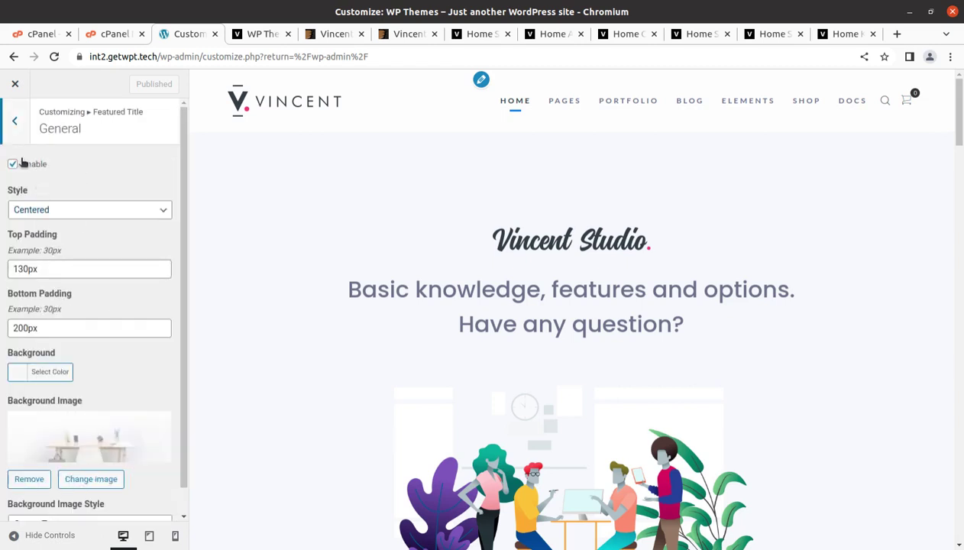
{"action": "left_click", "coordinate": [13, 128]}
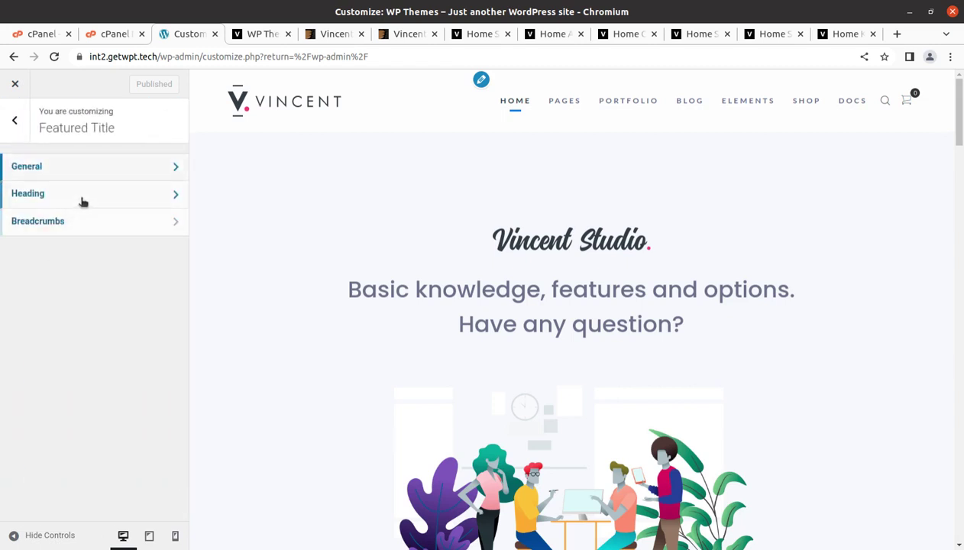
{"action": "left_click", "coordinate": [62, 193]}
{"action": "left_click", "coordinate": [16, 124]}
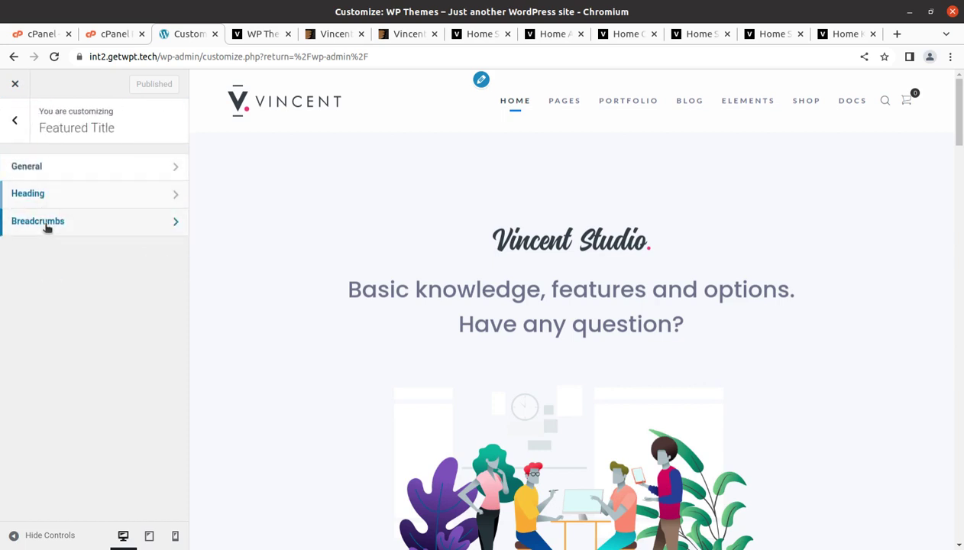
{"action": "left_click", "coordinate": [46, 224]}
{"action": "left_click", "coordinate": [25, 124]}
{"action": "left_click", "coordinate": [16, 122]}
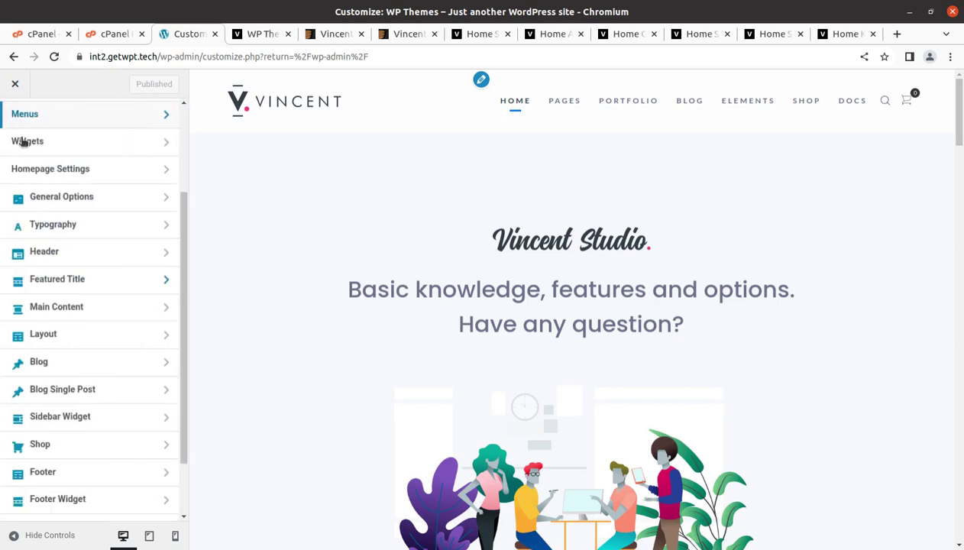
Review the Main Content section's General, Content and Sidebar settings, and return to the customizer's main list.
{"action": "left_click", "coordinate": [99, 306]}
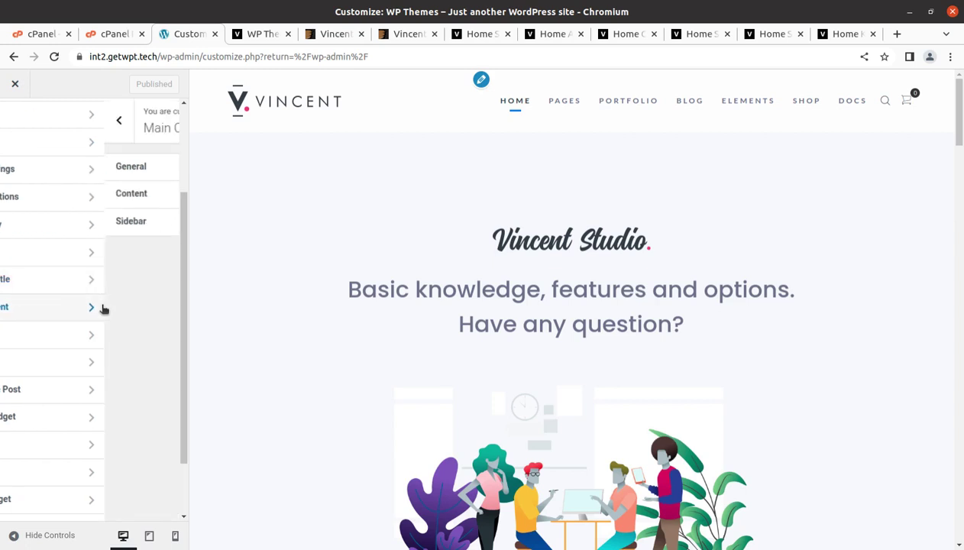
{"action": "left_click", "coordinate": [66, 168]}
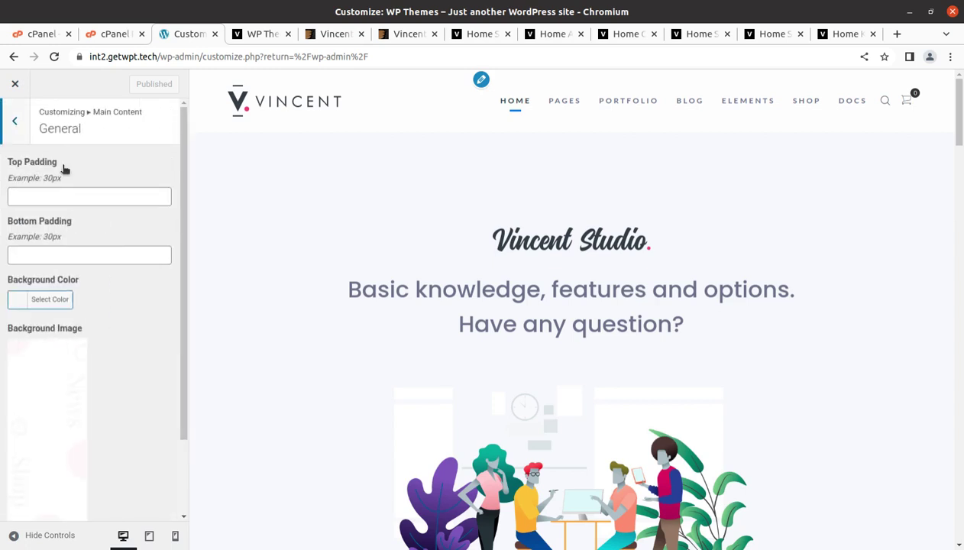
{"action": "left_click", "coordinate": [15, 125]}
{"action": "left_click", "coordinate": [38, 197]}
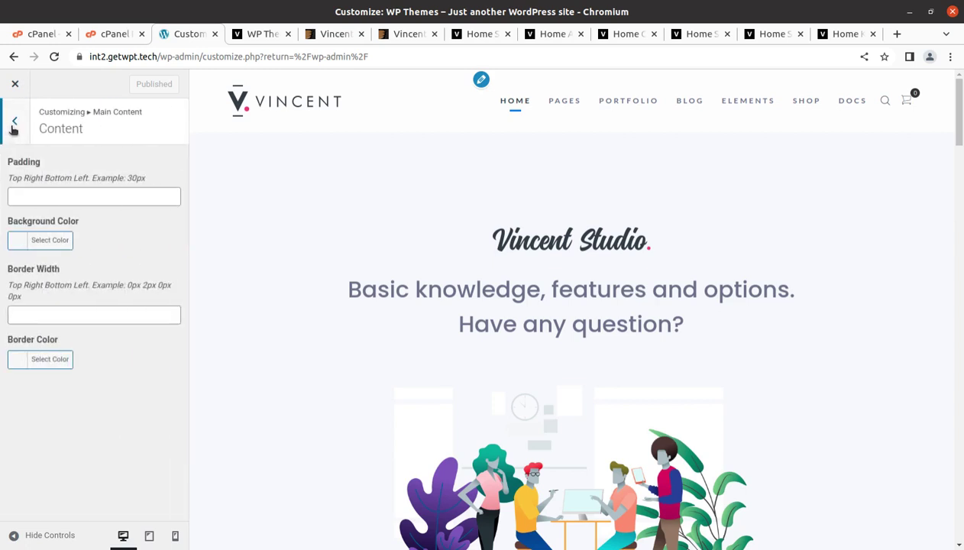
{"action": "left_click", "coordinate": [14, 125]}
{"action": "left_click", "coordinate": [62, 222]}
{"action": "left_click", "coordinate": [15, 122]}
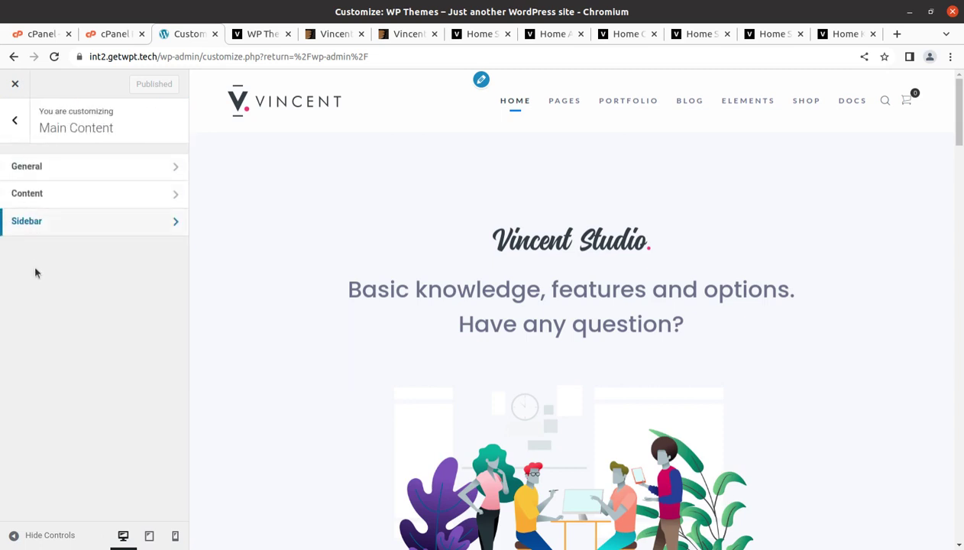
{"action": "left_click", "coordinate": [23, 131]}
Look over the remaining customizer sections, including Bottom Bar, and close the customizer to return to the dashboard.
{"action": "scroll", "coordinate": [77, 398], "scroll_direction": "down", "scroll_amount": 1}
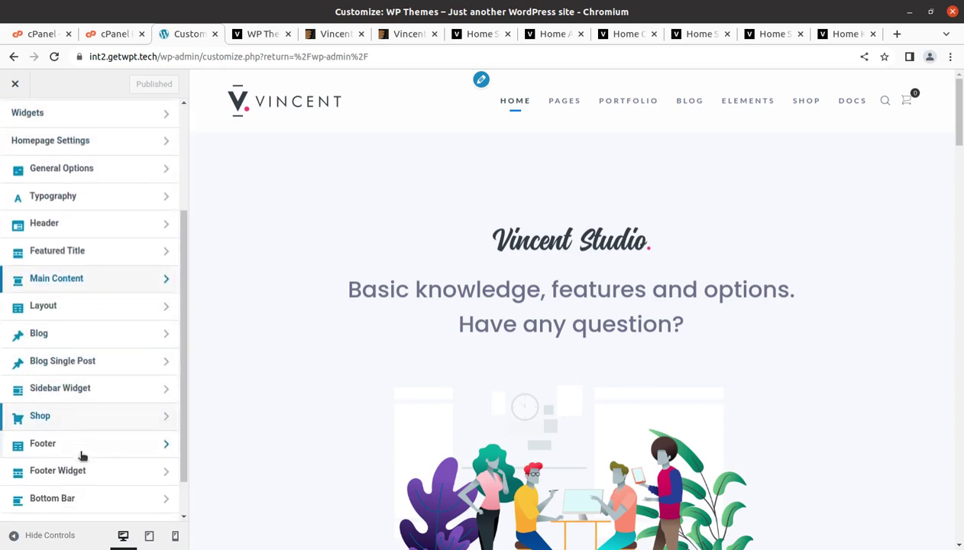
{"action": "scroll", "coordinate": [80, 454], "scroll_direction": "down", "scroll_amount": 1}
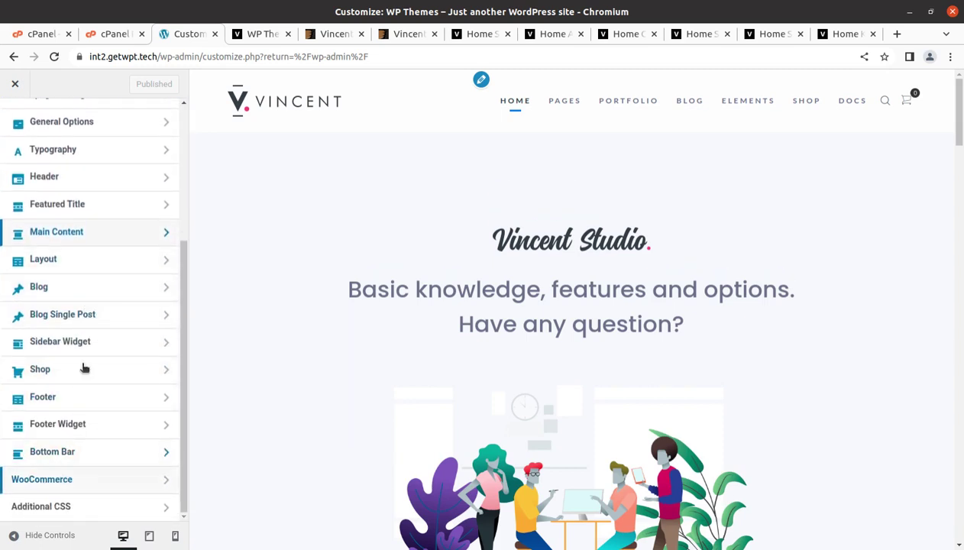
{"action": "left_click", "coordinate": [98, 456]}
{"action": "left_click", "coordinate": [17, 121]}
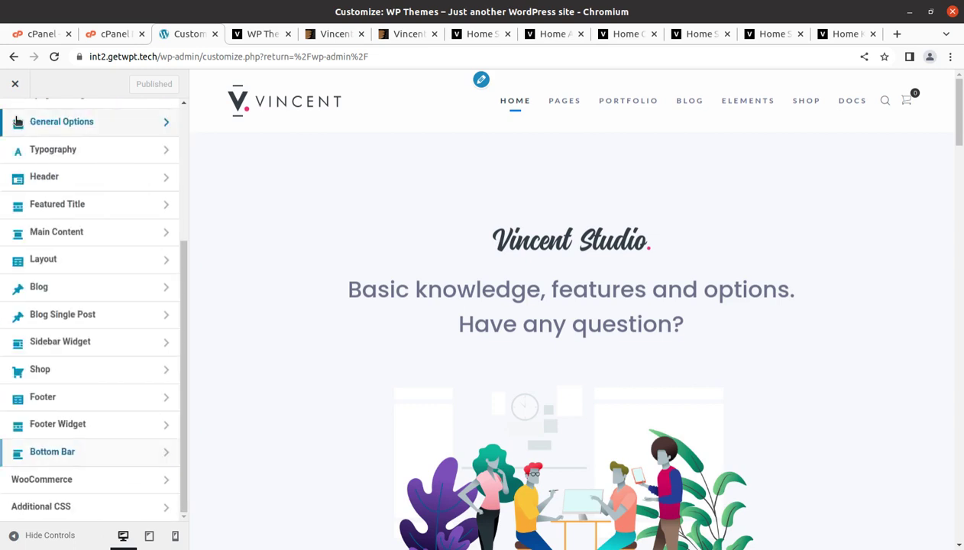
{"action": "left_click", "coordinate": [17, 122]}
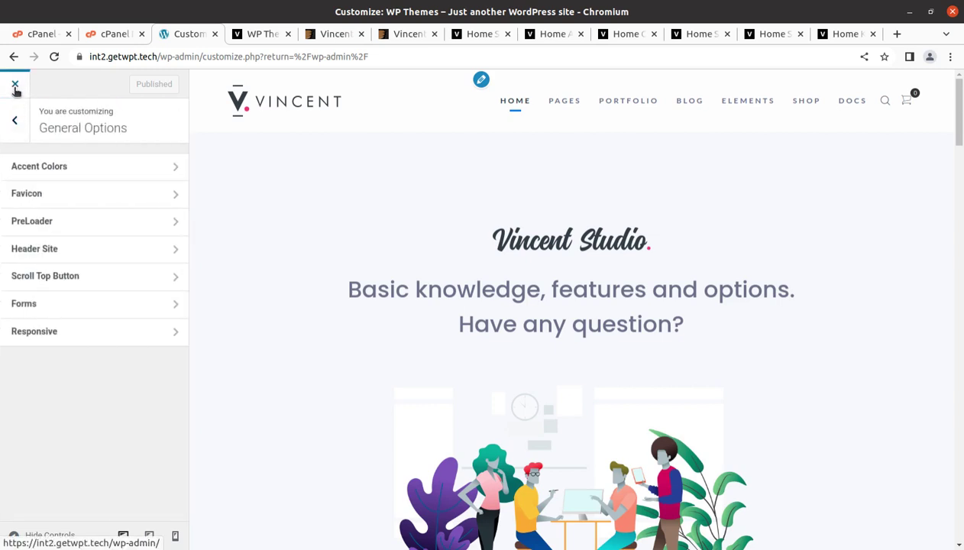
{"action": "left_click", "coordinate": [15, 86]}
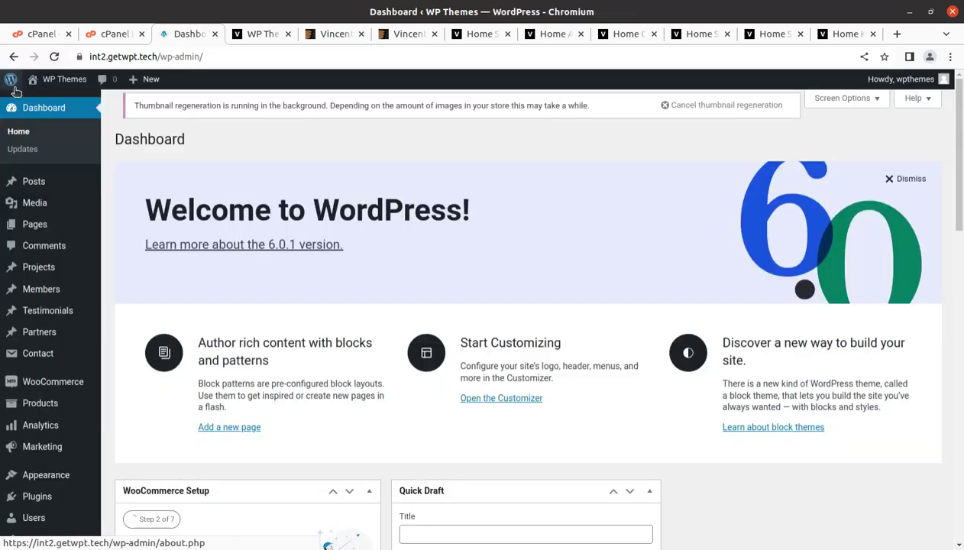
Look over the dashboard widgets and the admin navigation entries, including the Plugins options.
{"action": "mouse_move", "coordinate": [69, 330]}
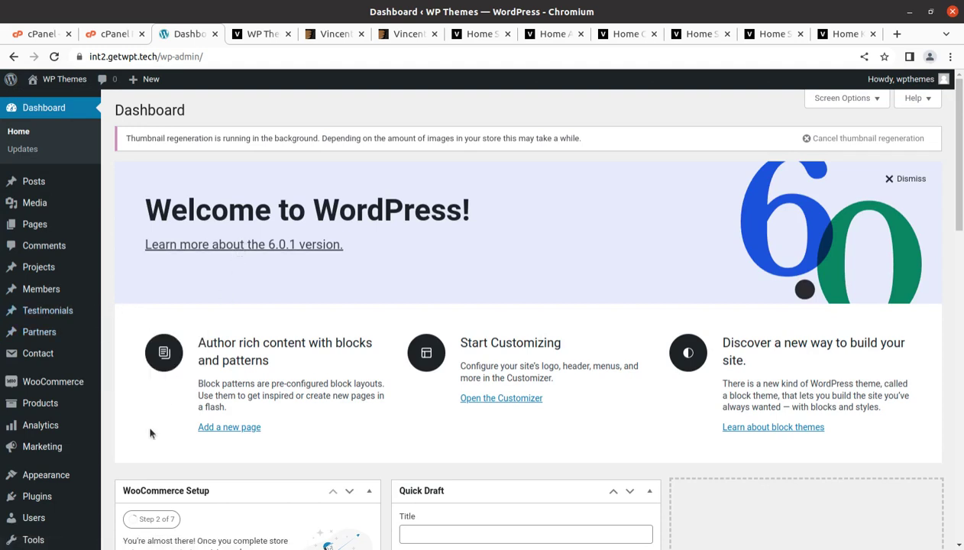
{"action": "scroll", "coordinate": [31, 359], "scroll_direction": "down", "scroll_amount": 5}
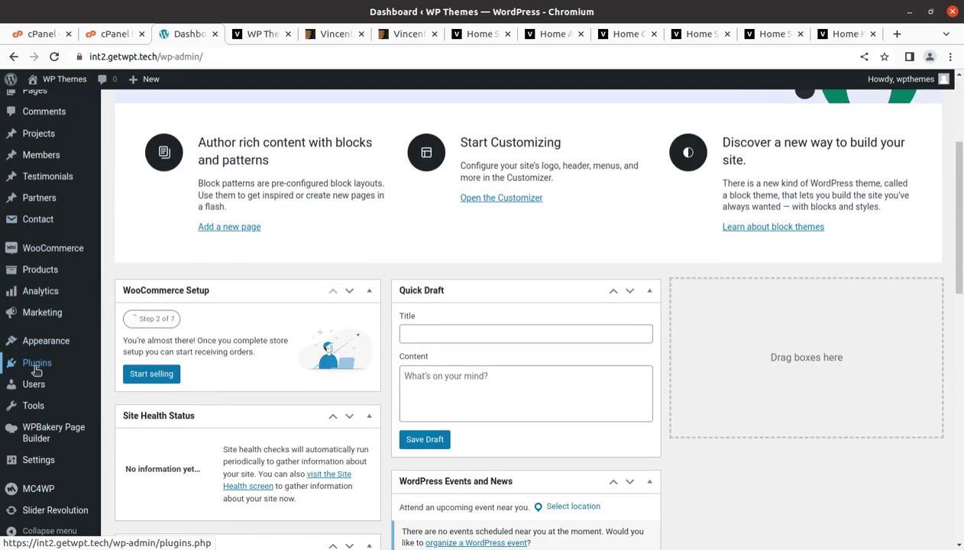
{"action": "mouse_move", "coordinate": [35, 370]}
{"action": "scroll", "coordinate": [36, 370], "scroll_direction": "down", "scroll_amount": 4}
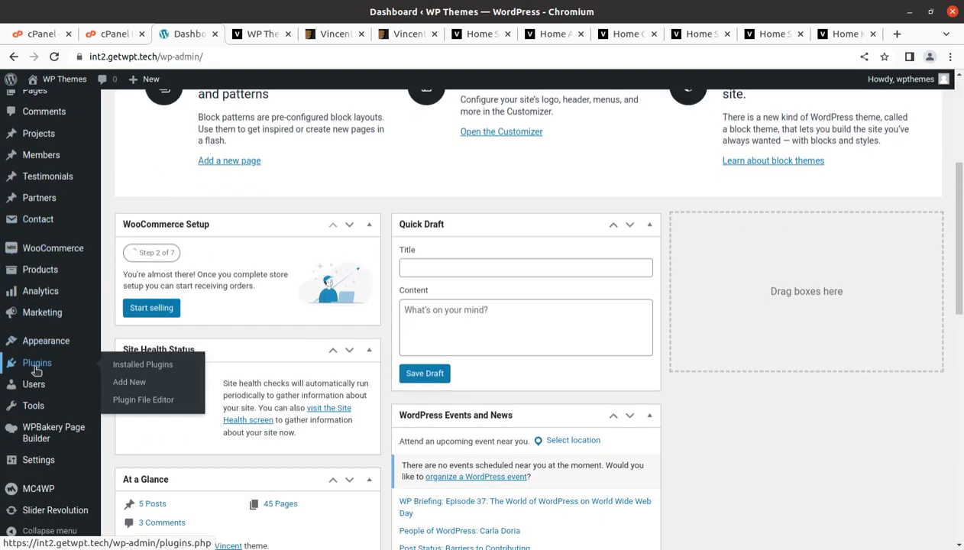
{"action": "scroll", "coordinate": [36, 400], "scroll_direction": "up", "scroll_amount": 5}
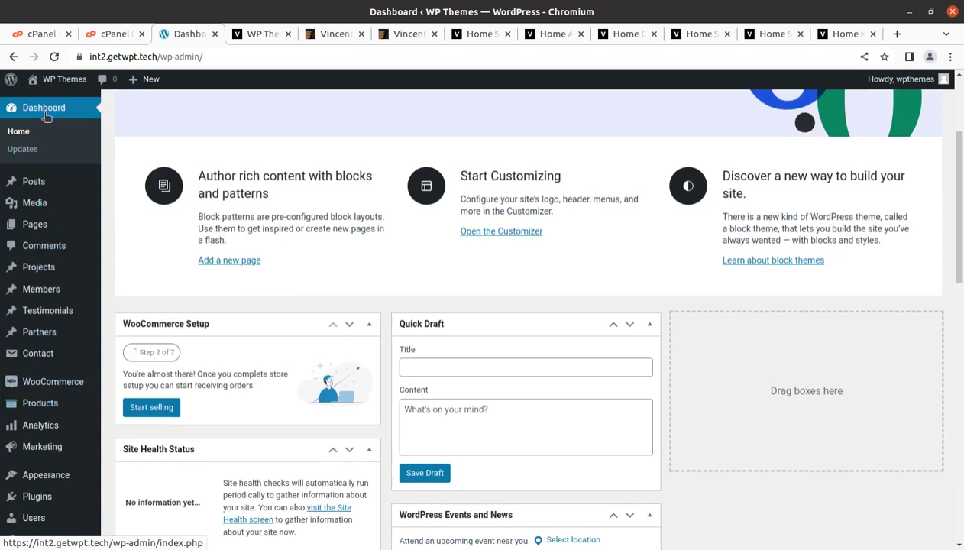
Open the site's homepage in the page editor and view the Spacing element's settings below the contact form without saving.
{"action": "left_click", "coordinate": [252, 34]}
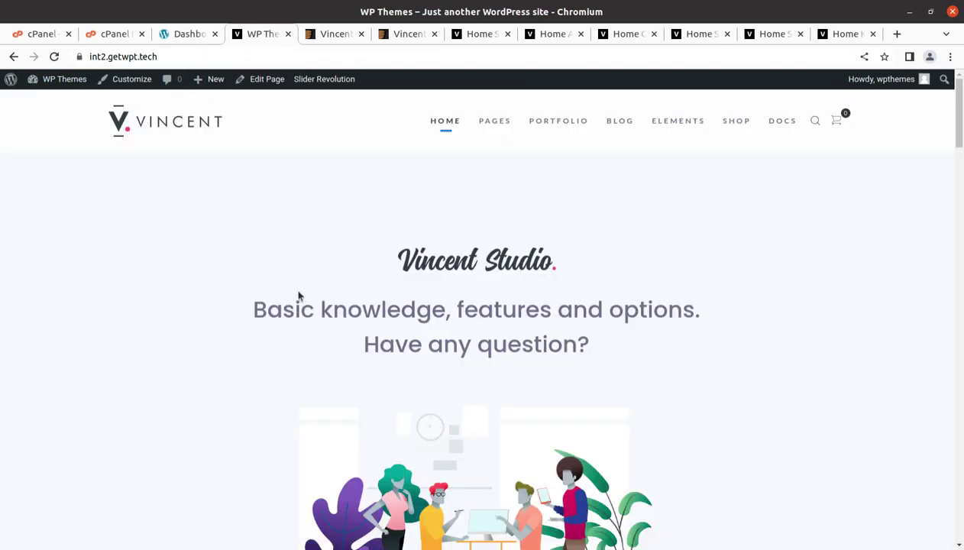
{"action": "left_click", "coordinate": [263, 82]}
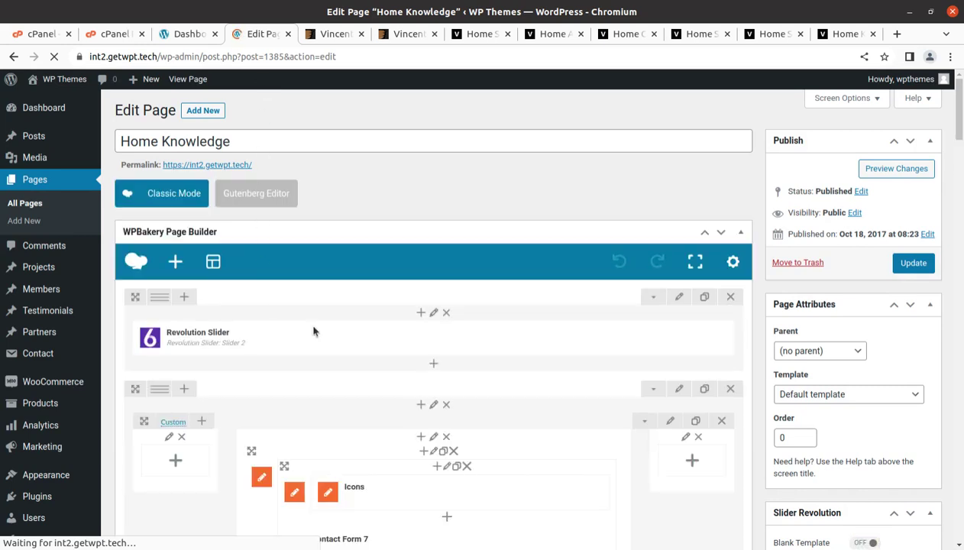
{"action": "scroll", "coordinate": [429, 382], "scroll_direction": "down", "scroll_amount": 5}
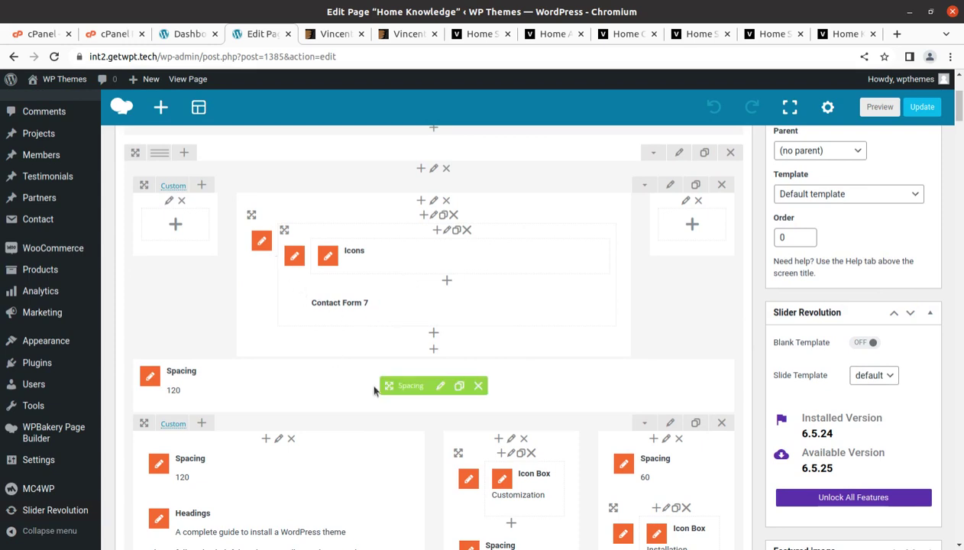
{"action": "left_click", "coordinate": [440, 385]}
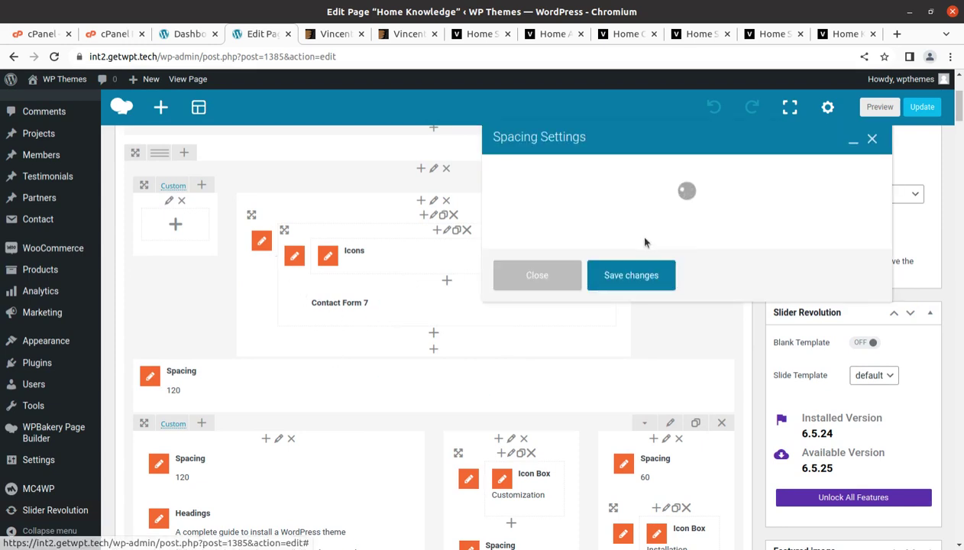
{"action": "left_click", "coordinate": [872, 139]}
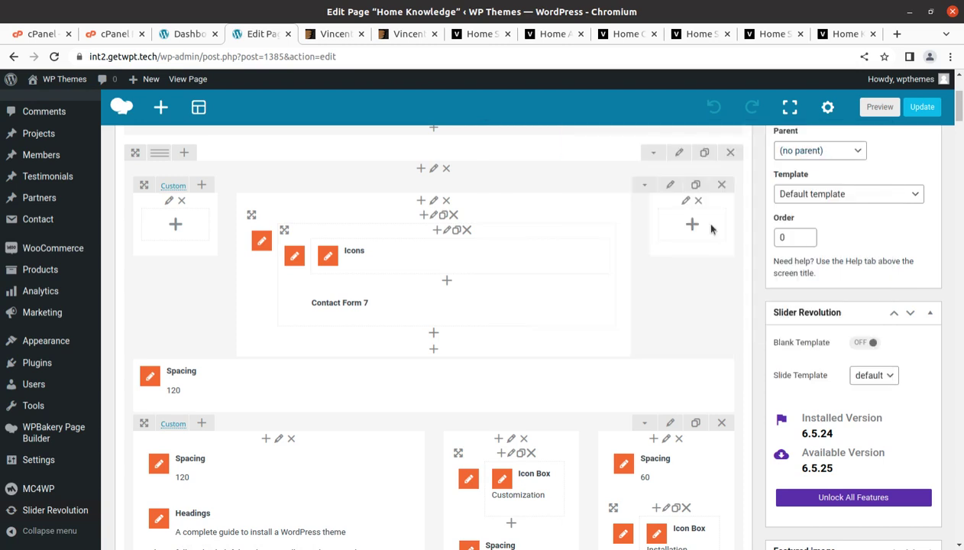
View the settings of the heading "A complete guide to install a WordPress theme" and close them without changes.
{"action": "scroll", "coordinate": [553, 340], "scroll_direction": "down", "scroll_amount": 5}
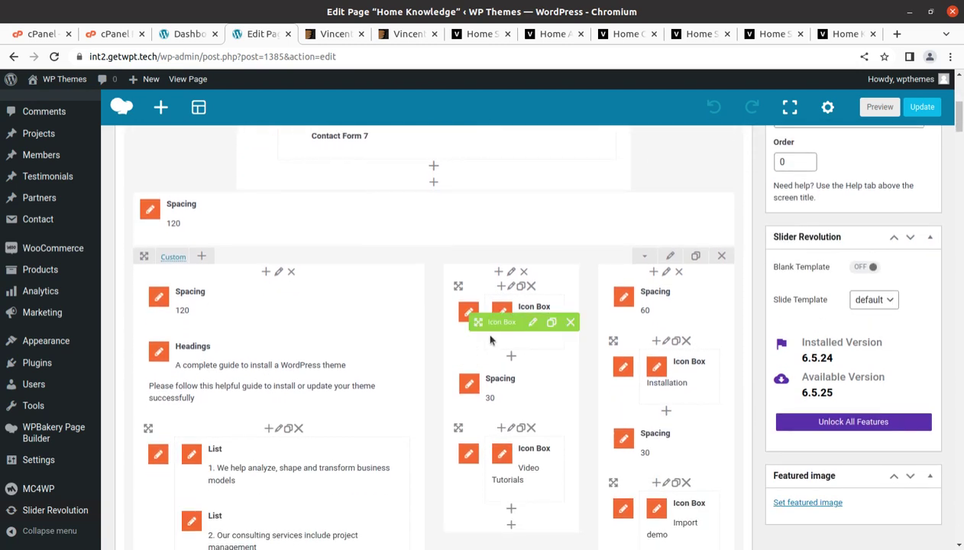
{"action": "left_click", "coordinate": [288, 380]}
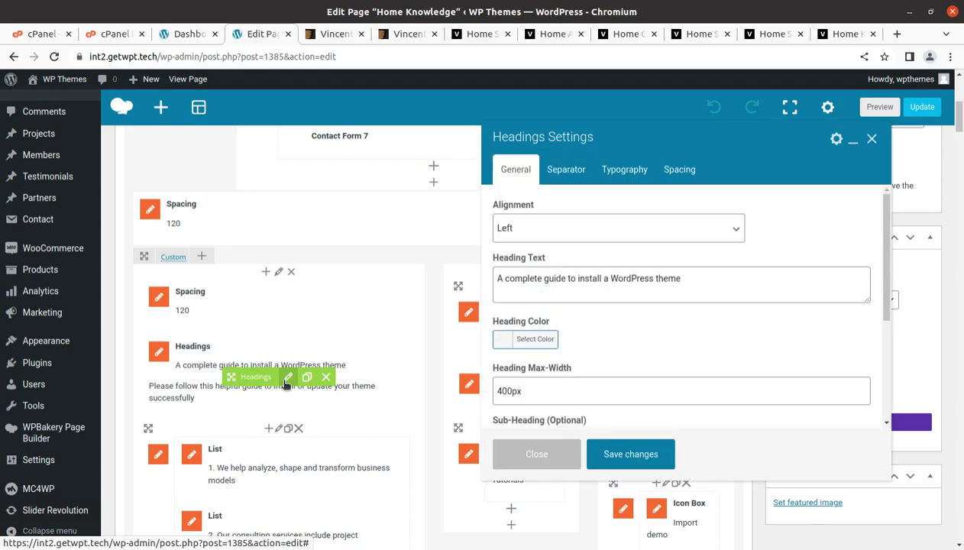
{"action": "left_click", "coordinate": [870, 140]}
Inspect the "Learn more" Links element's settings, highlight its link URL, and close the dialog without saving.
{"action": "scroll", "coordinate": [545, 386], "scroll_direction": "down", "scroll_amount": 3}
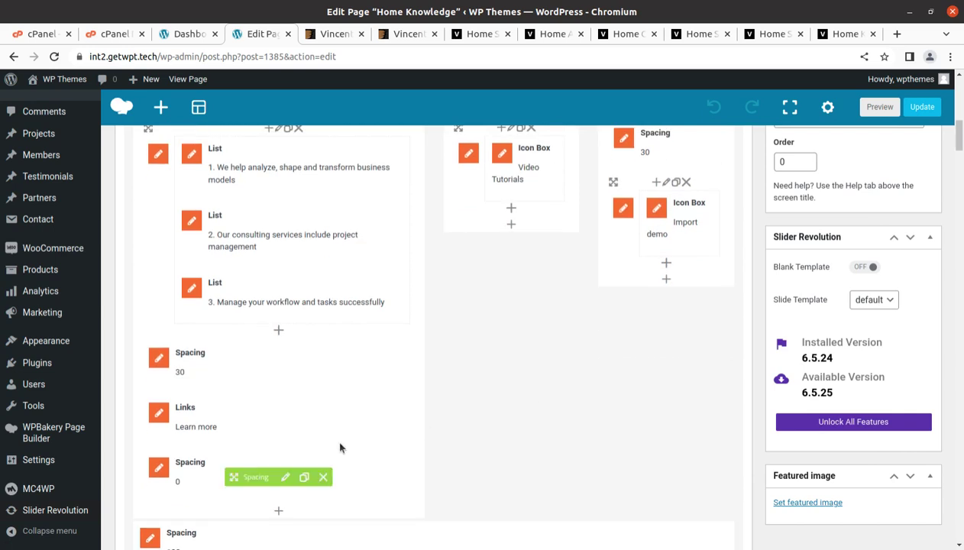
{"action": "left_click", "coordinate": [280, 423]}
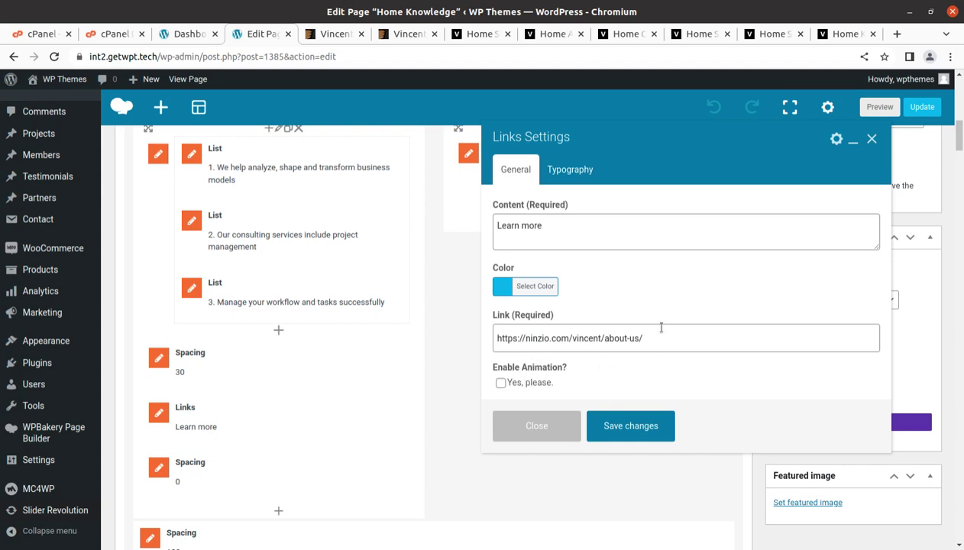
{"action": "left_click_drag", "start_coordinate": [664, 337], "coordinate": [482, 338]}
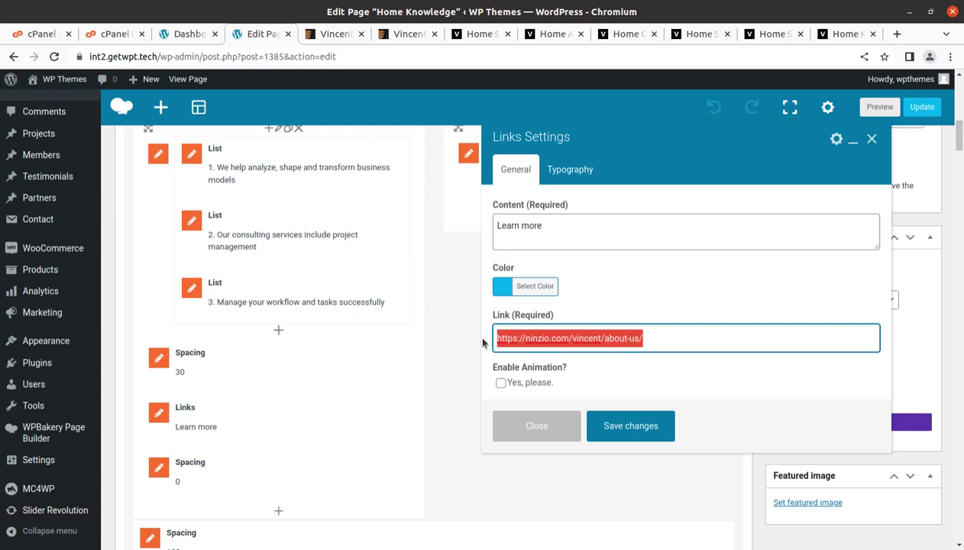
{"action": "left_click", "coordinate": [544, 432]}
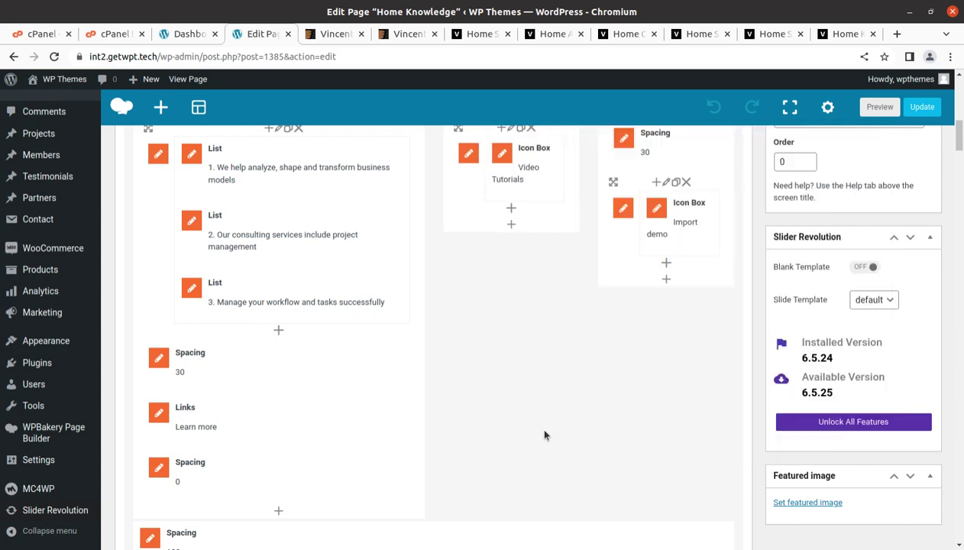
Review the General settings of the heading "A fully fledged Knowledge Base to help users find solutions" and close them.
{"action": "scroll", "coordinate": [537, 397], "scroll_direction": "down", "scroll_amount": 5}
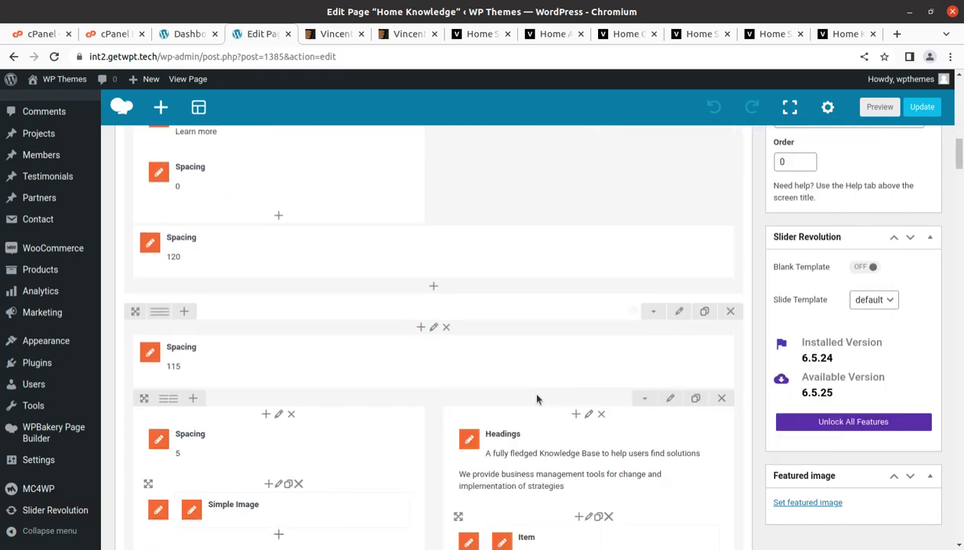
{"action": "left_click", "coordinate": [598, 394]}
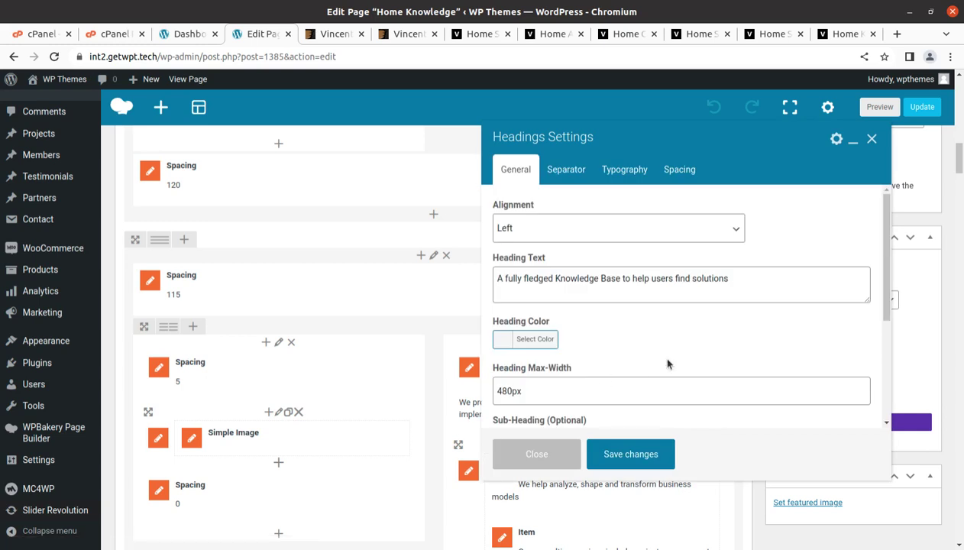
{"action": "scroll", "coordinate": [673, 356], "scroll_direction": "down", "scroll_amount": 3}
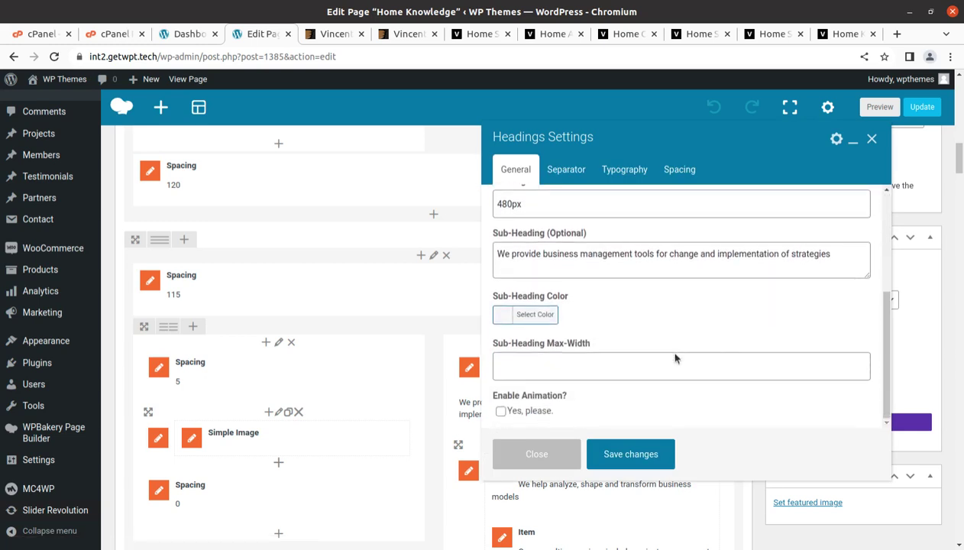
{"action": "left_click", "coordinate": [563, 453]}
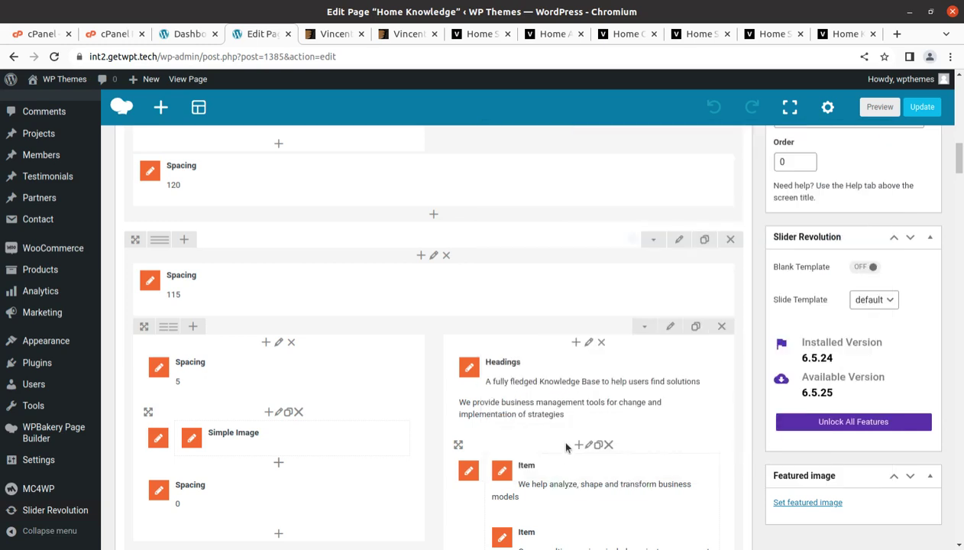
Leave the page editor and view the live homepage down to its team illustration.
{"action": "scroll", "coordinate": [565, 447], "scroll_direction": "up", "scroll_amount": 4}
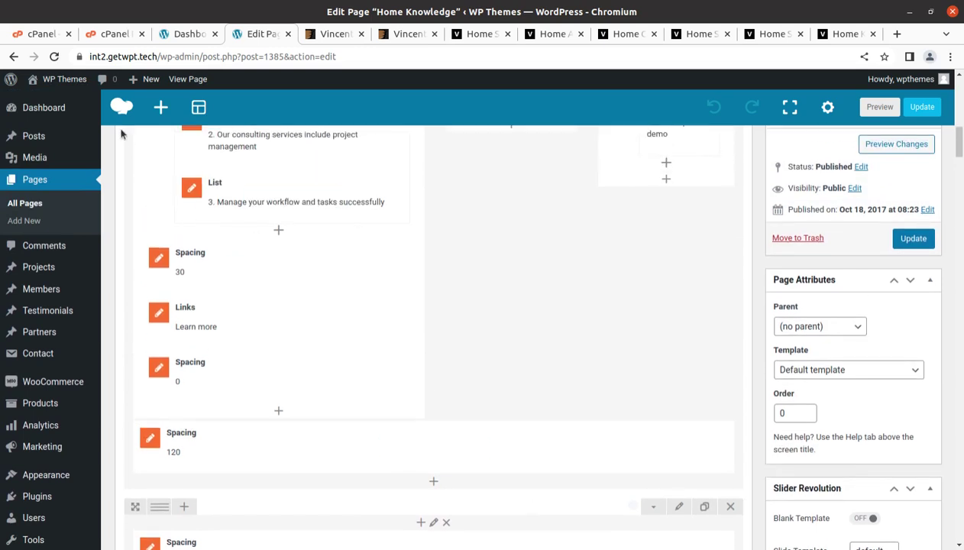
{"action": "left_click", "coordinate": [48, 104]}
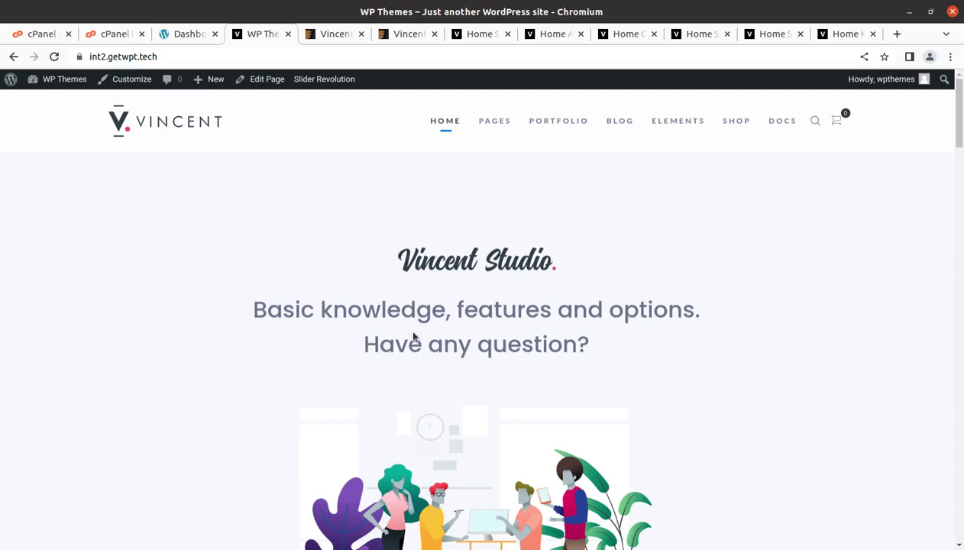
{"action": "scroll", "coordinate": [414, 336], "scroll_direction": "down", "scroll_amount": 5}
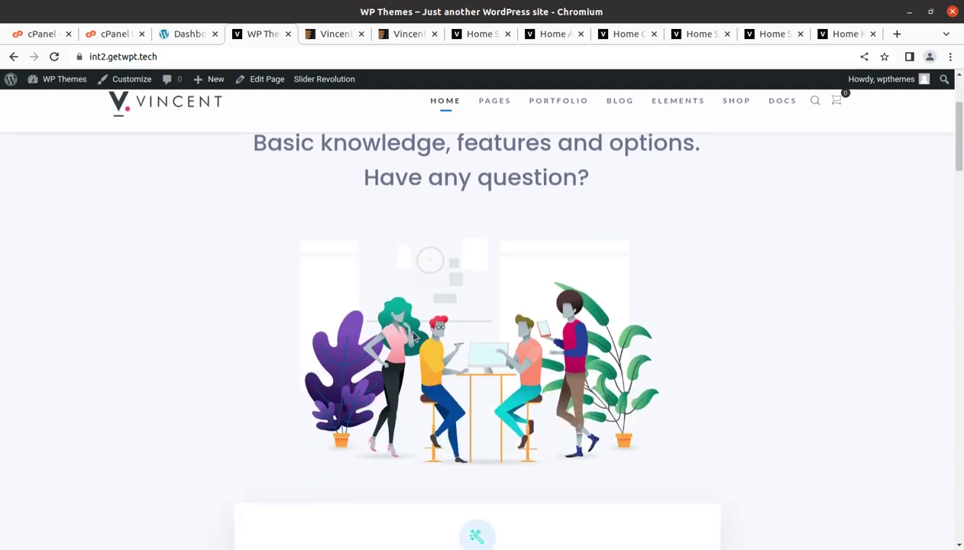